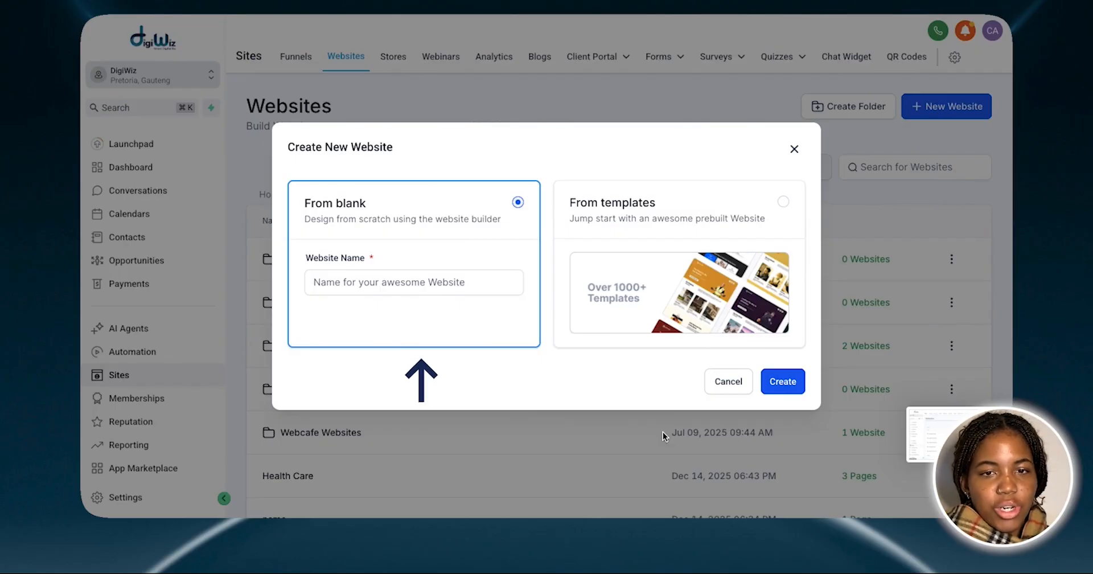
Start a new website from the prebuilt templates and open the template library
{"action": "left_click", "coordinate": [749, 248]}
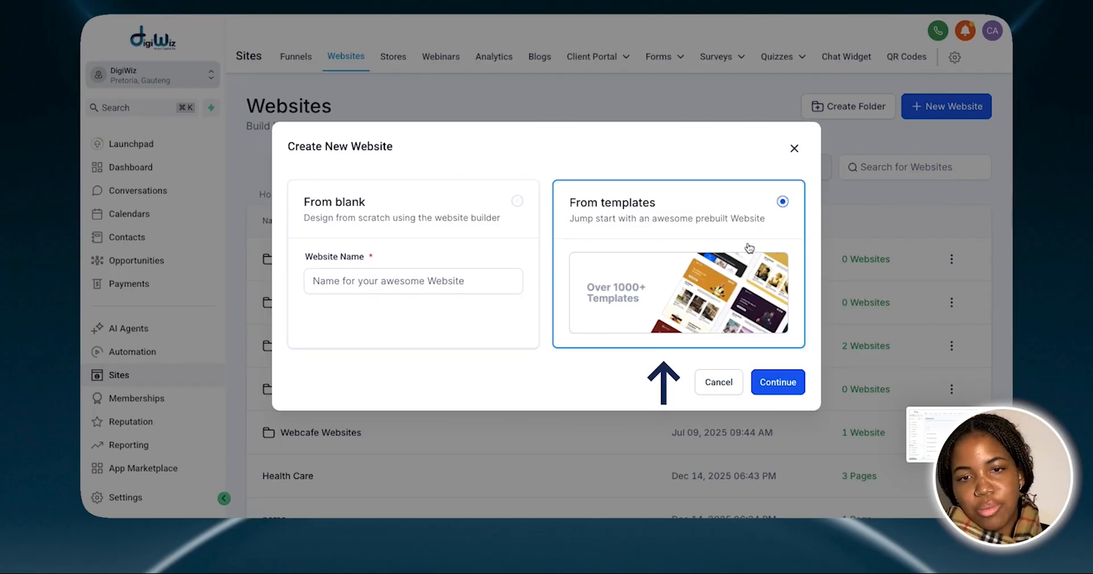
{"action": "left_click", "coordinate": [768, 392]}
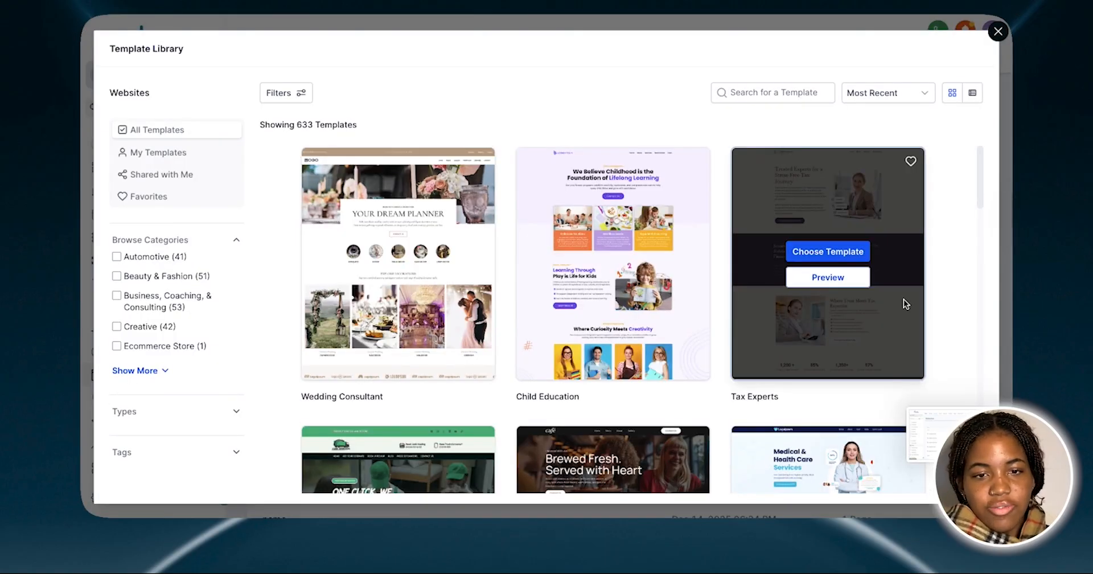
{"action": "scroll", "coordinate": [904, 299], "scroll_direction": "down", "scroll_amount": 12}
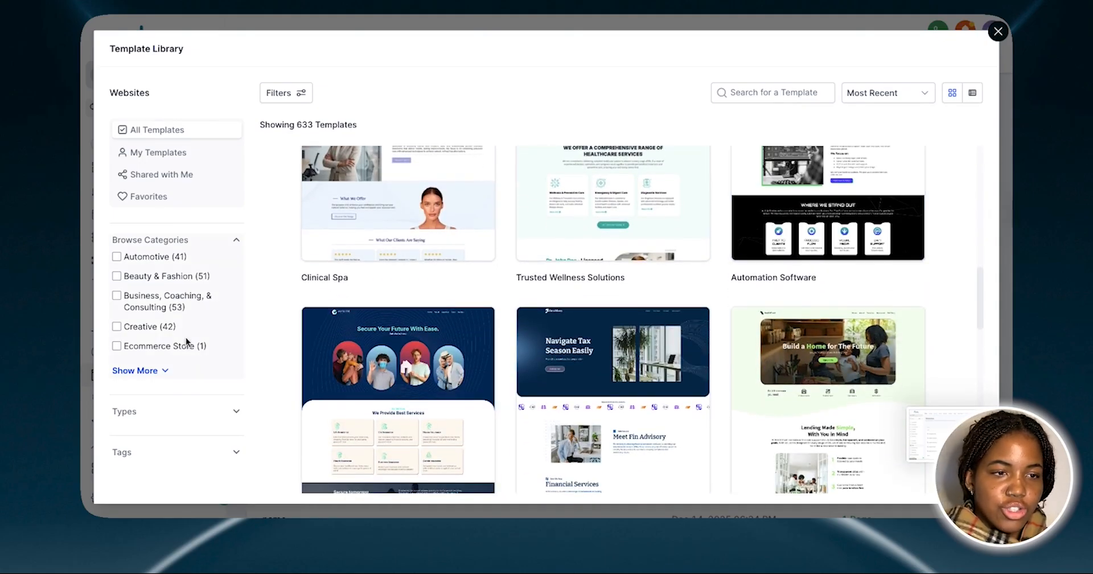
Expand the full list of website template categories and look through it
{"action": "left_click", "coordinate": [138, 370]}
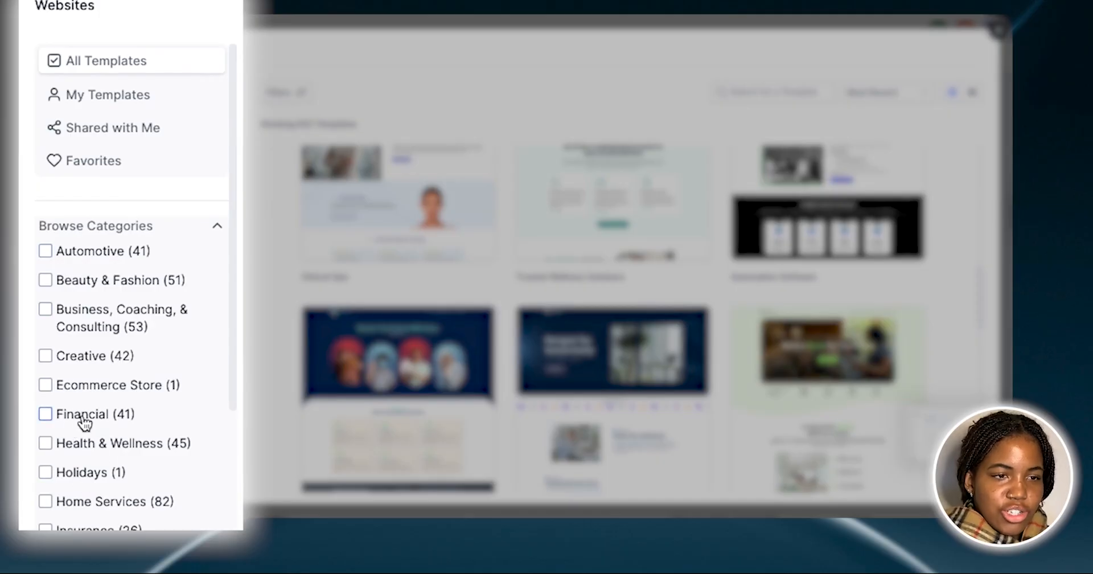
{"action": "scroll", "coordinate": [90, 419], "scroll_direction": "down", "scroll_amount": 4}
{"action": "scroll", "coordinate": [86, 419], "scroll_direction": "down", "scroll_amount": 1}
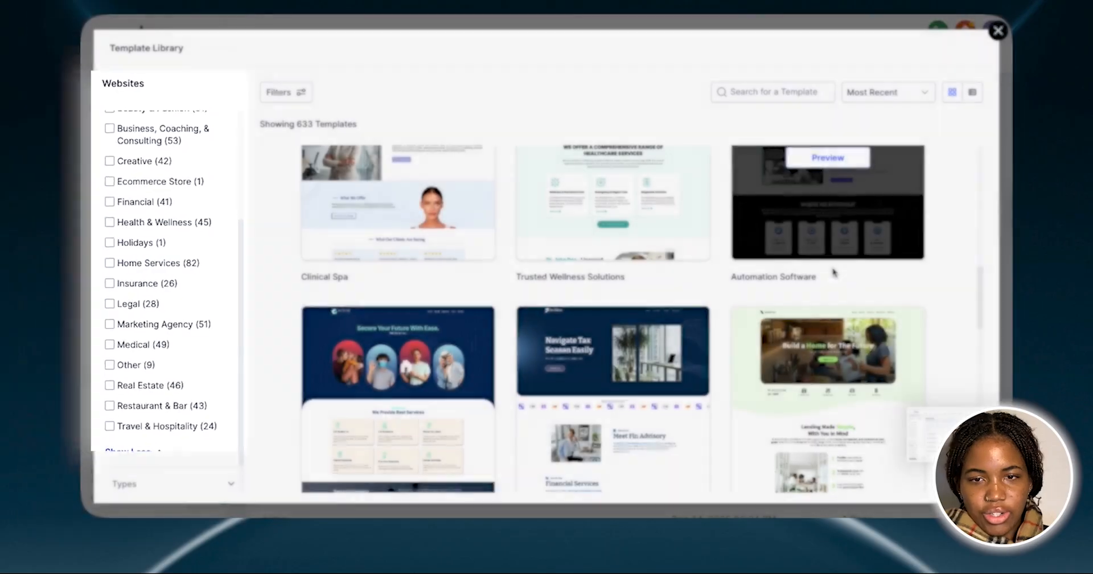
Browse the website template thumbnails across all industries
{"action": "scroll", "coordinate": [917, 329], "scroll_direction": "down", "scroll_amount": 3}
{"action": "scroll", "coordinate": [984, 349], "scroll_direction": "down", "scroll_amount": 5}
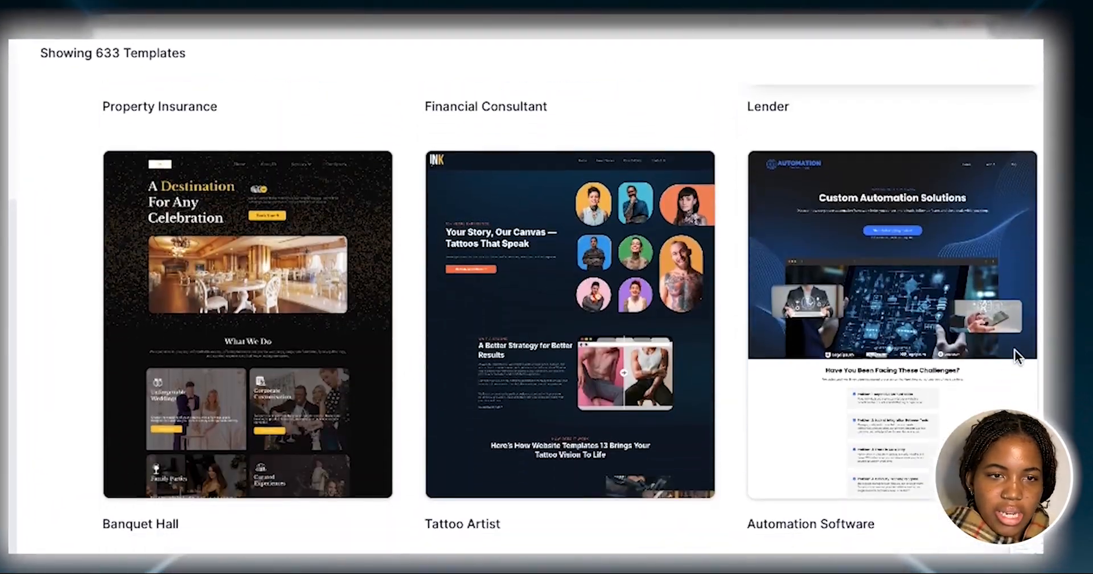
{"action": "scroll", "coordinate": [570, 319], "scroll_direction": "down", "scroll_amount": 12}
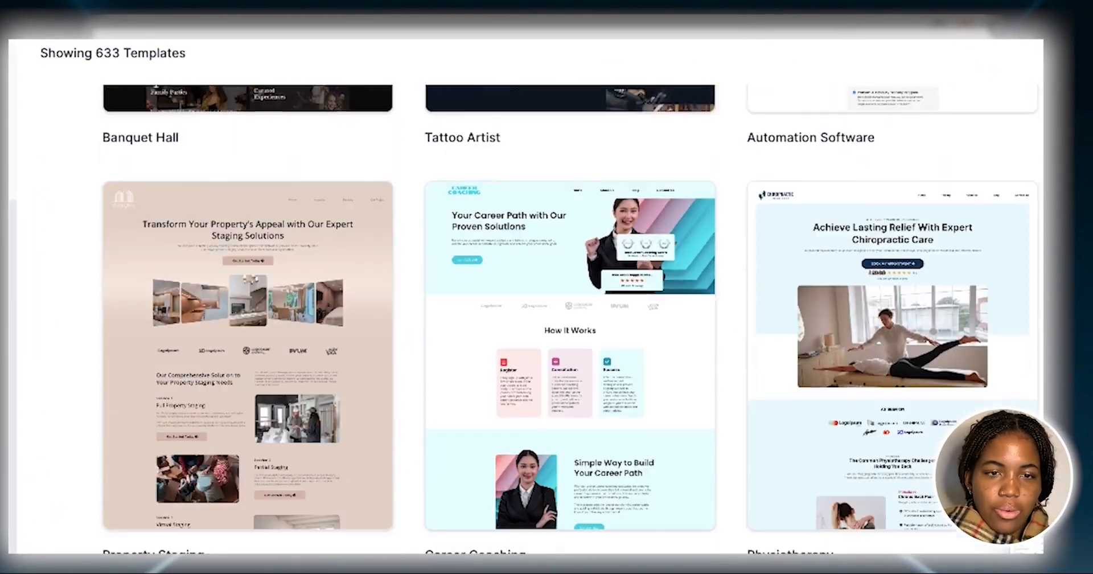
{"action": "scroll", "coordinate": [569, 319], "scroll_direction": "down", "scroll_amount": 7}
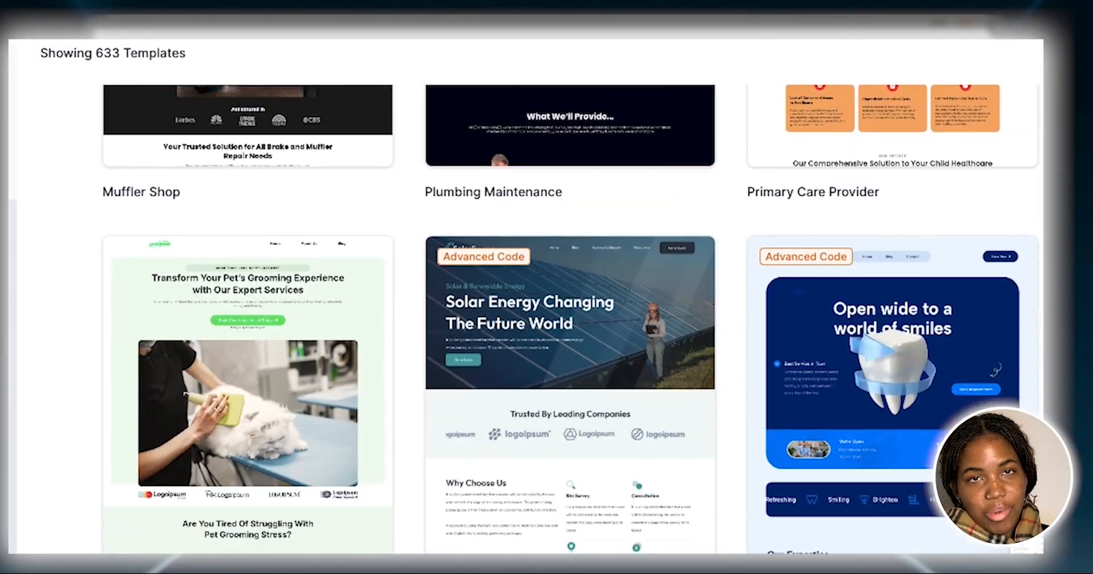
{"action": "scroll", "coordinate": [570, 319], "scroll_direction": "down", "scroll_amount": 1}
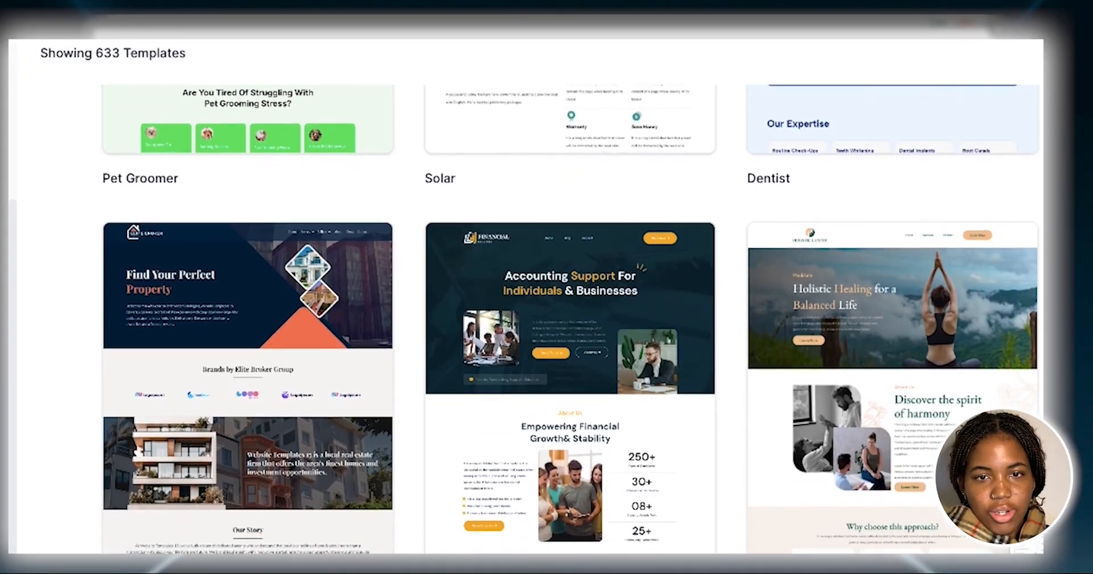
{"action": "scroll", "coordinate": [570, 319], "scroll_direction": "up", "scroll_amount": 1}
{"action": "scroll", "coordinate": [569, 319], "scroll_direction": "up", "scroll_amount": 5}
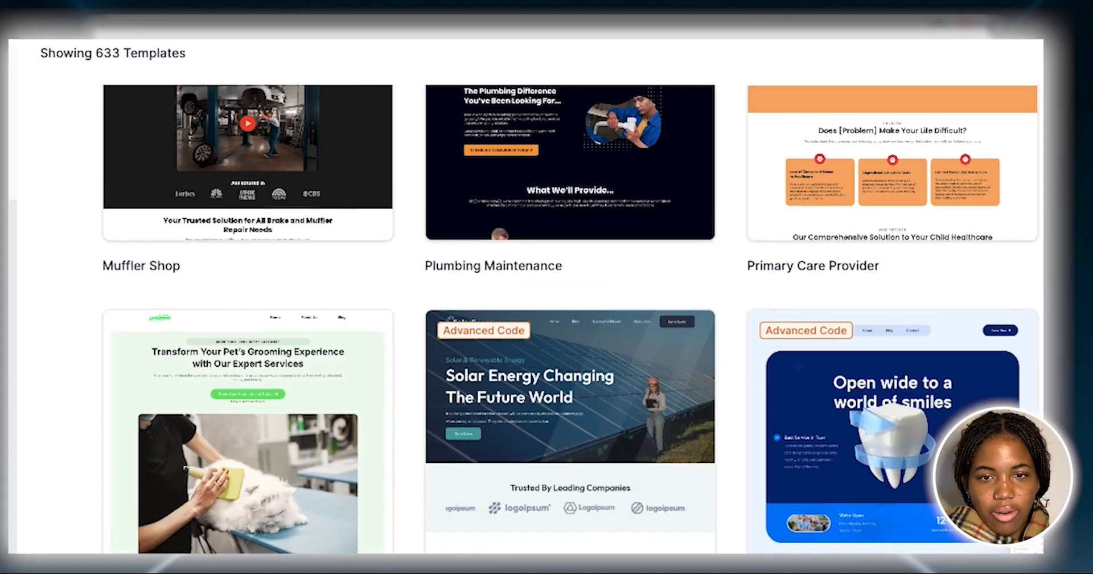
{"action": "scroll", "coordinate": [570, 319], "scroll_direction": "down", "scroll_amount": 2}
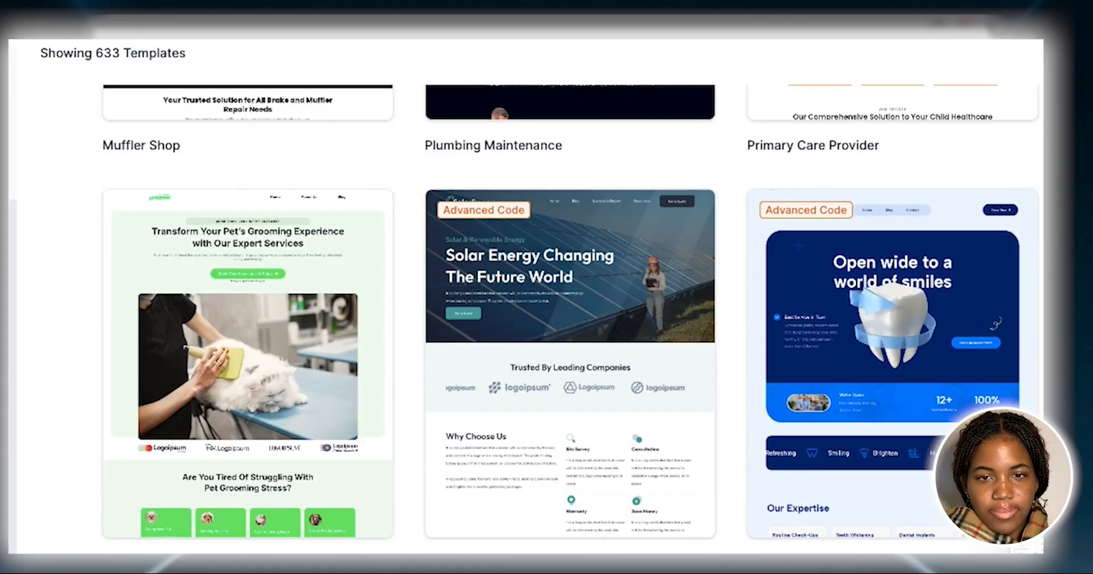
Preview the Dentist template and examine its sections from the hero banner down to the appointment form and footer
{"action": "mouse_move", "coordinate": [906, 307]}
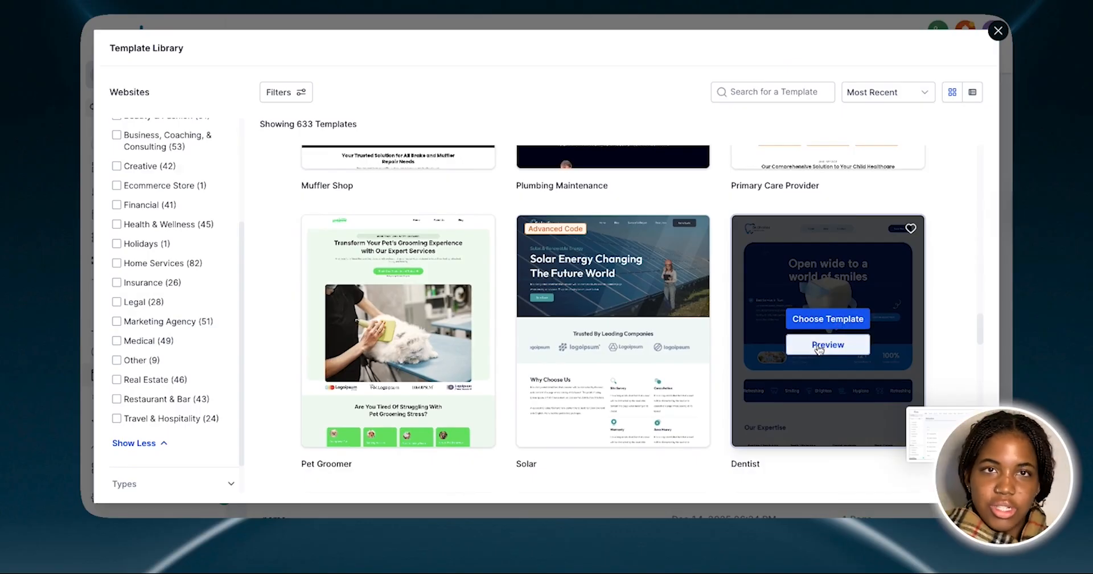
{"action": "left_click", "coordinate": [819, 347]}
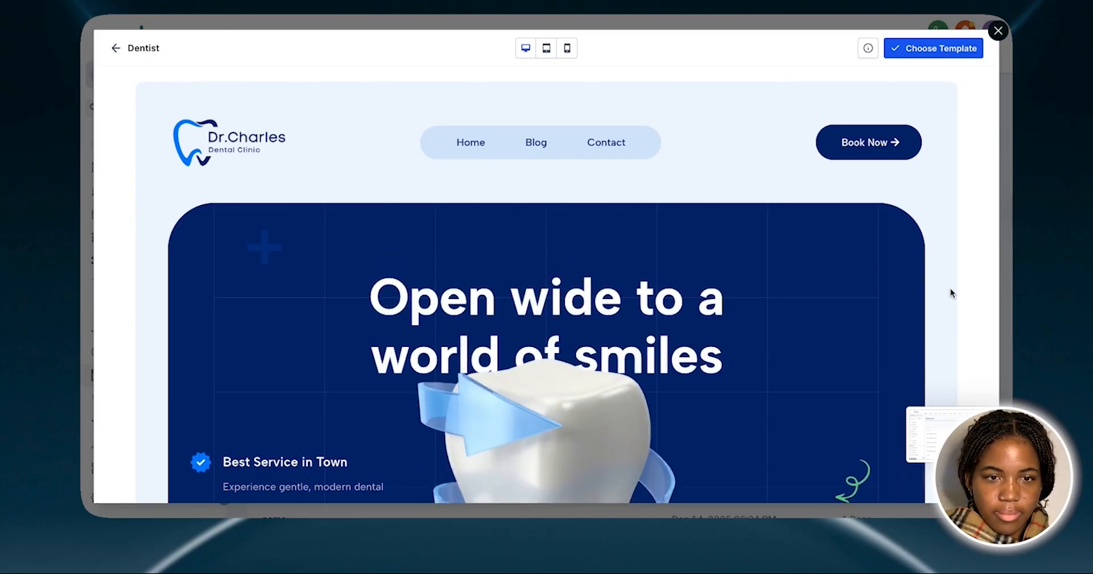
{"action": "scroll", "coordinate": [951, 289], "scroll_direction": "down", "scroll_amount": 2}
{"action": "scroll", "coordinate": [951, 288], "scroll_direction": "down", "scroll_amount": 8}
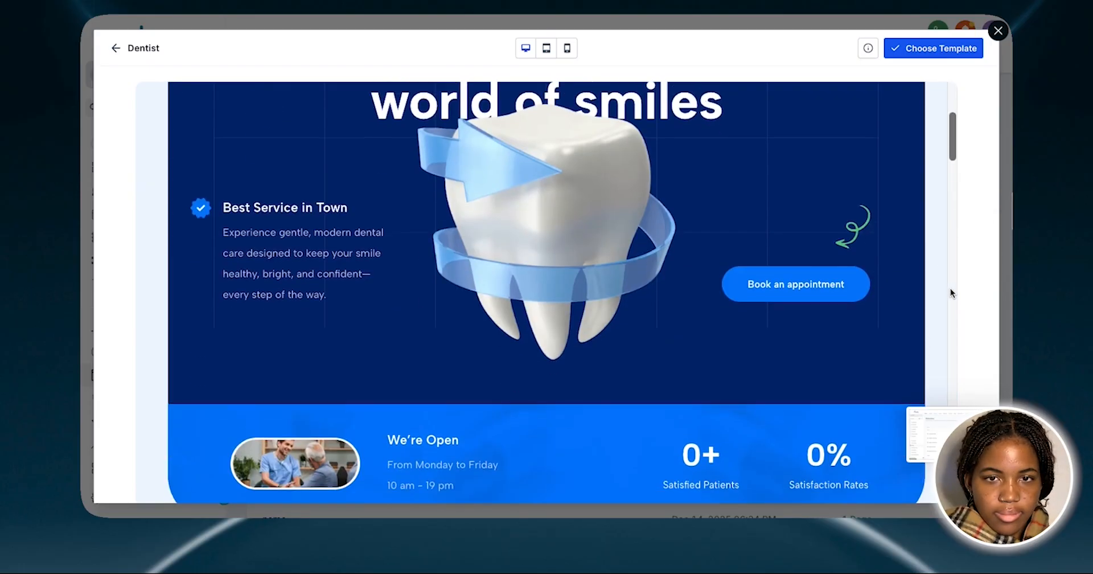
{"action": "scroll", "coordinate": [951, 288], "scroll_direction": "down", "scroll_amount": 1}
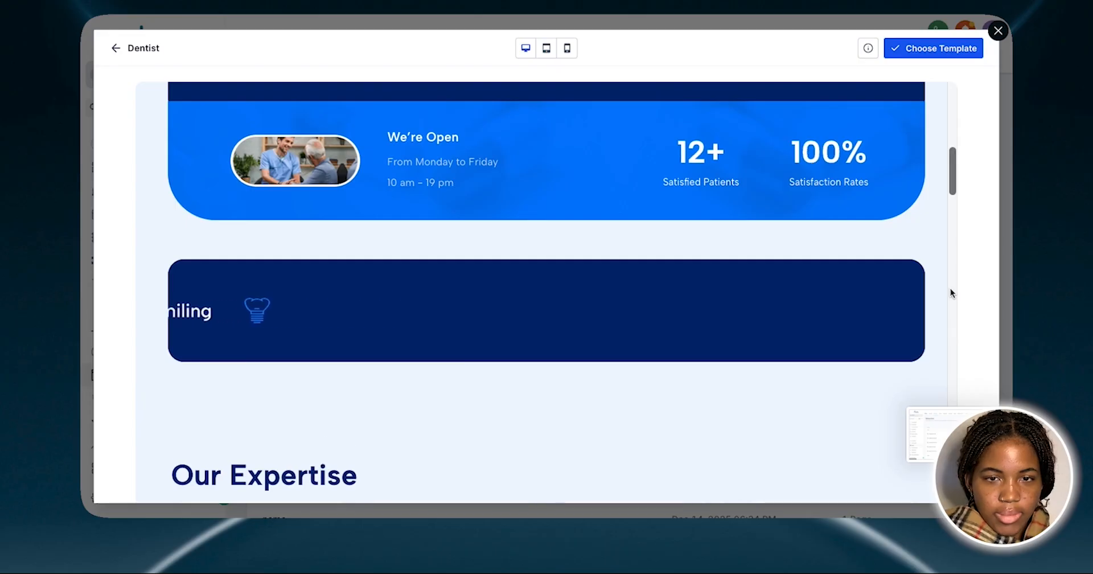
{"action": "scroll", "coordinate": [951, 288], "scroll_direction": "down", "scroll_amount": 5}
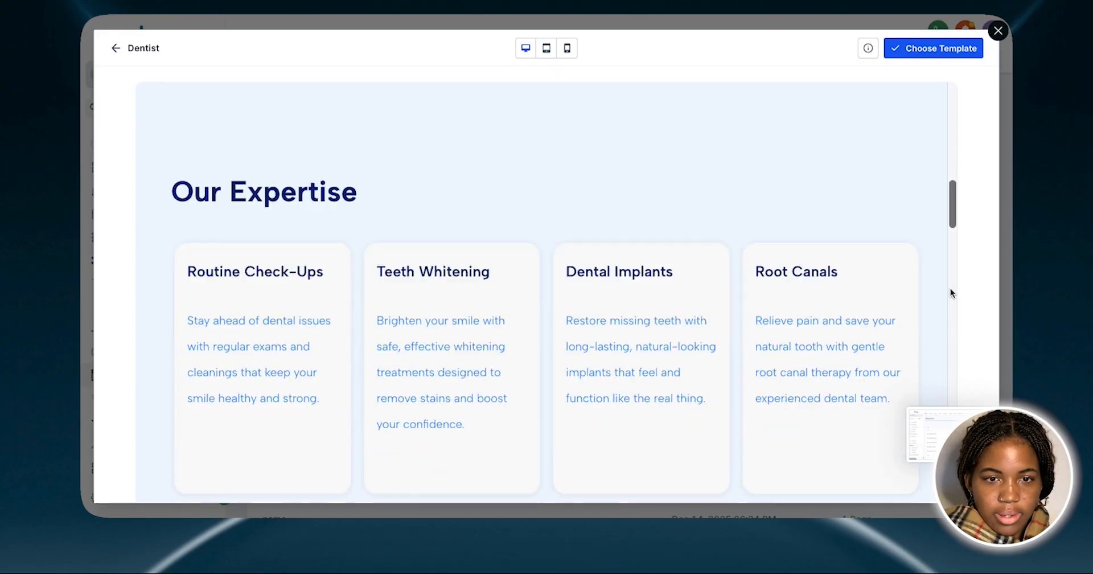
{"action": "scroll", "coordinate": [951, 288], "scroll_direction": "down", "scroll_amount": 6}
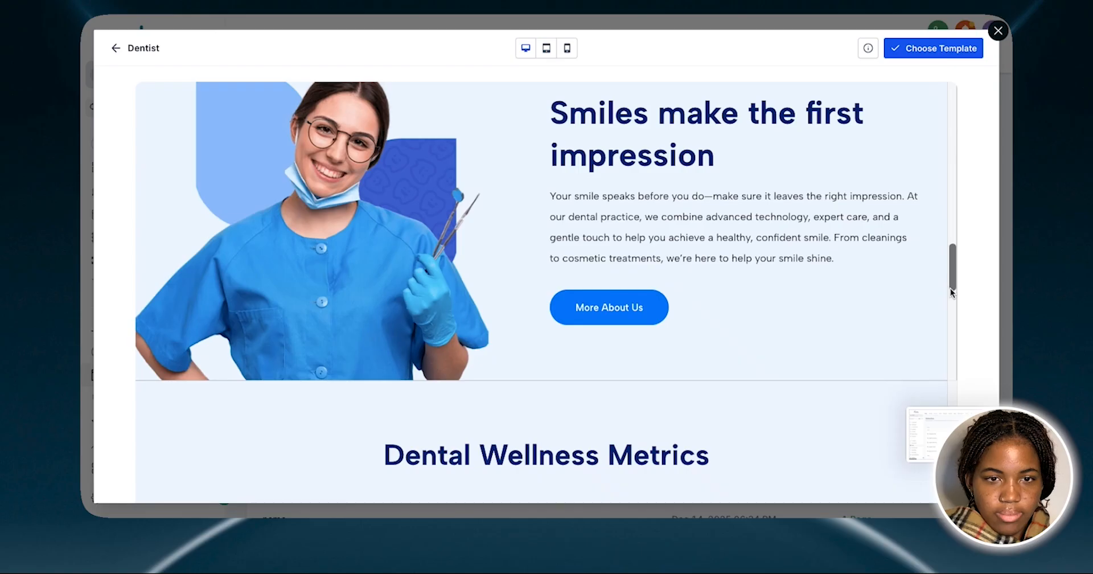
{"action": "scroll", "coordinate": [952, 288], "scroll_direction": "down", "scroll_amount": 6}
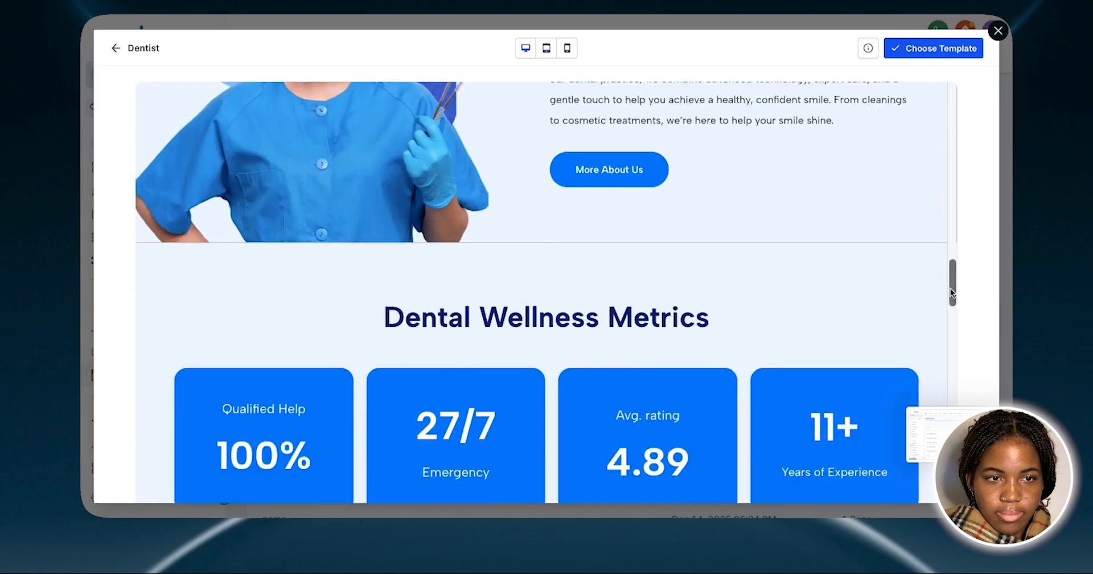
{"action": "scroll", "coordinate": [952, 288], "scroll_direction": "down", "scroll_amount": 12}
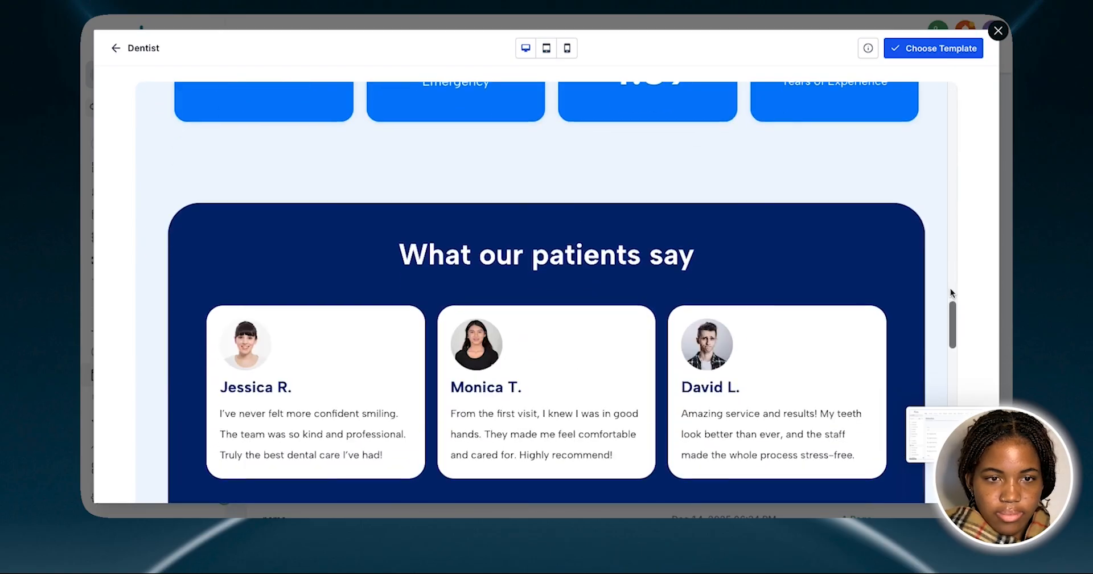
{"action": "scroll", "coordinate": [951, 289], "scroll_direction": "down", "scroll_amount": 12}
{"action": "scroll", "coordinate": [952, 289], "scroll_direction": "up", "scroll_amount": 6}
{"action": "scroll", "coordinate": [951, 288], "scroll_direction": "down", "scroll_amount": 10}
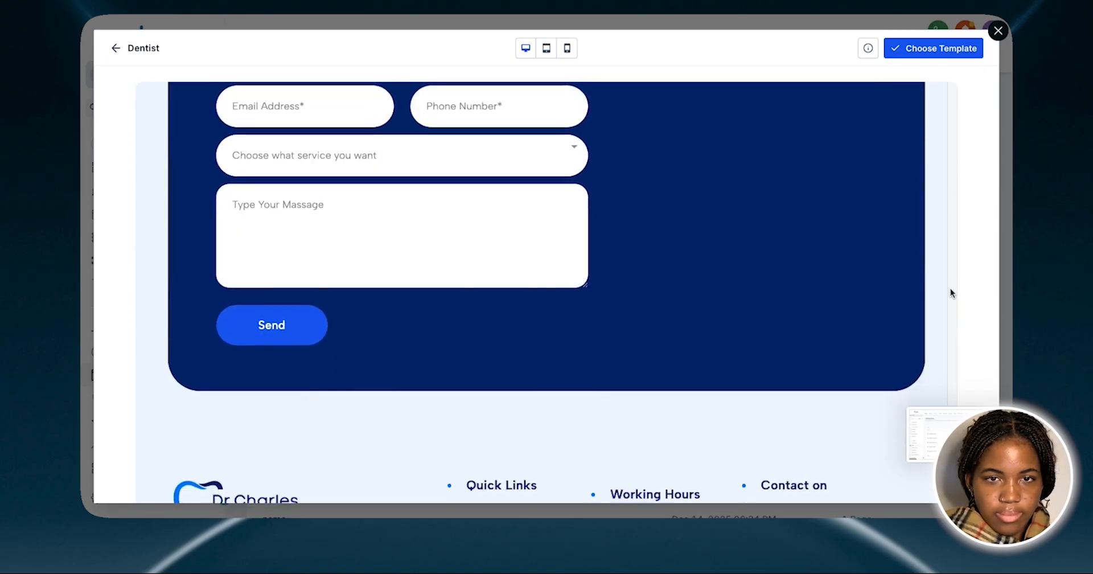
{"action": "scroll", "coordinate": [951, 288], "scroll_direction": "down", "scroll_amount": 2}
{"action": "scroll", "coordinate": [951, 322], "scroll_direction": "up", "scroll_amount": 15}
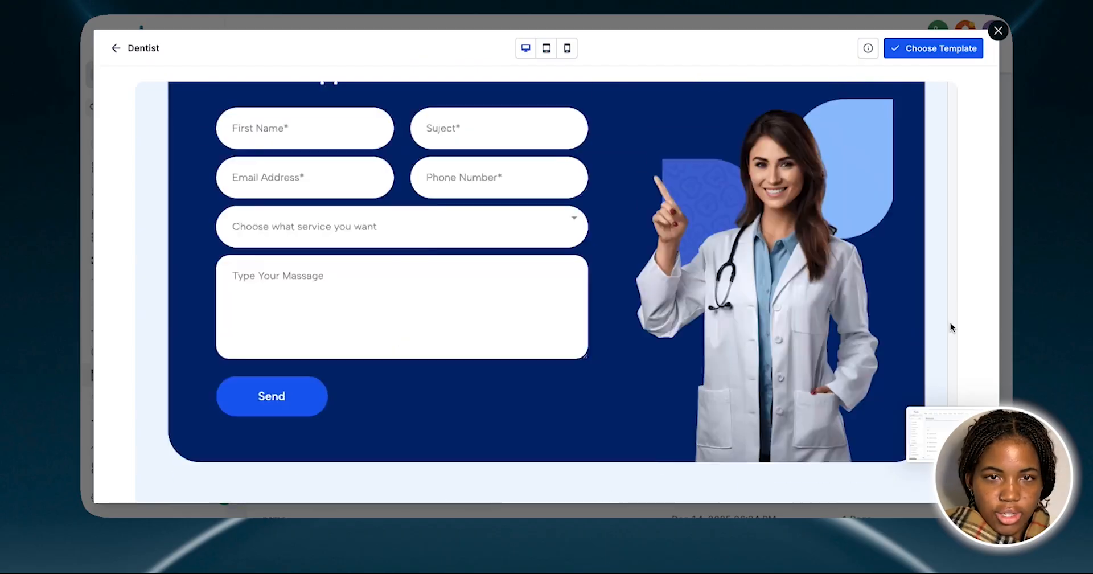
{"action": "scroll", "coordinate": [951, 322], "scroll_direction": "up", "scroll_amount": 6}
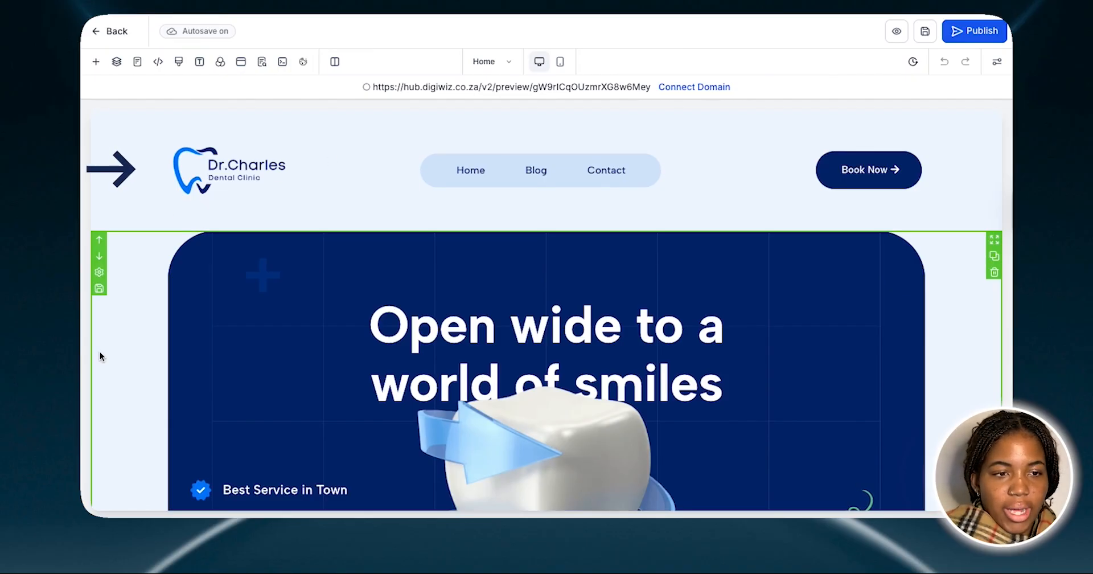
Examine the sections of the Home page in the website editor, from the header down to the footer
{"action": "scroll", "coordinate": [100, 351], "scroll_direction": "down", "scroll_amount": 5}
{"action": "scroll", "coordinate": [100, 351], "scroll_direction": "down", "scroll_amount": 7}
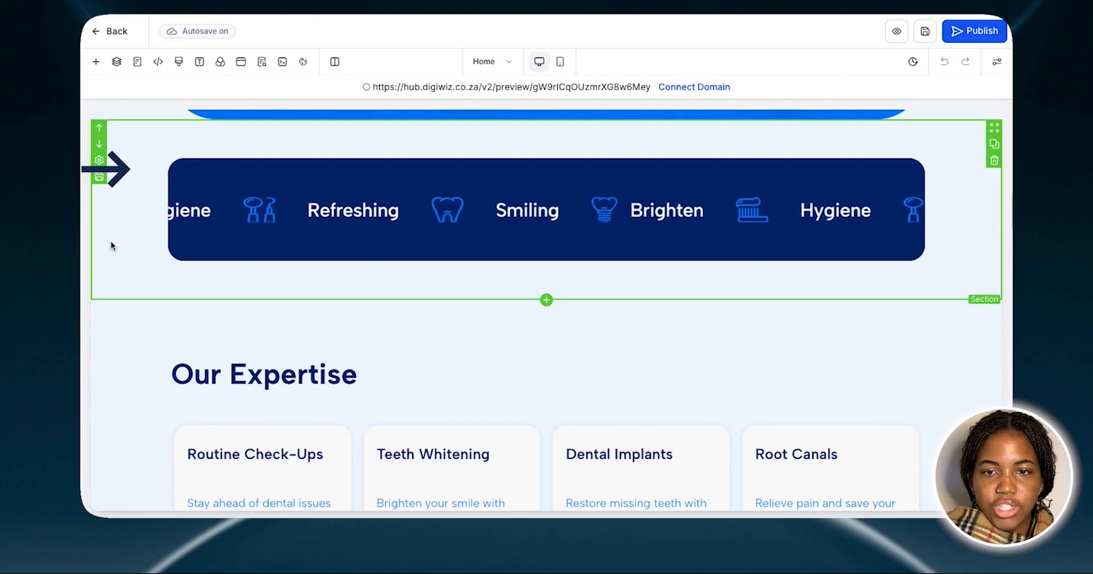
{"action": "scroll", "coordinate": [964, 261], "scroll_direction": "down", "scroll_amount": 10}
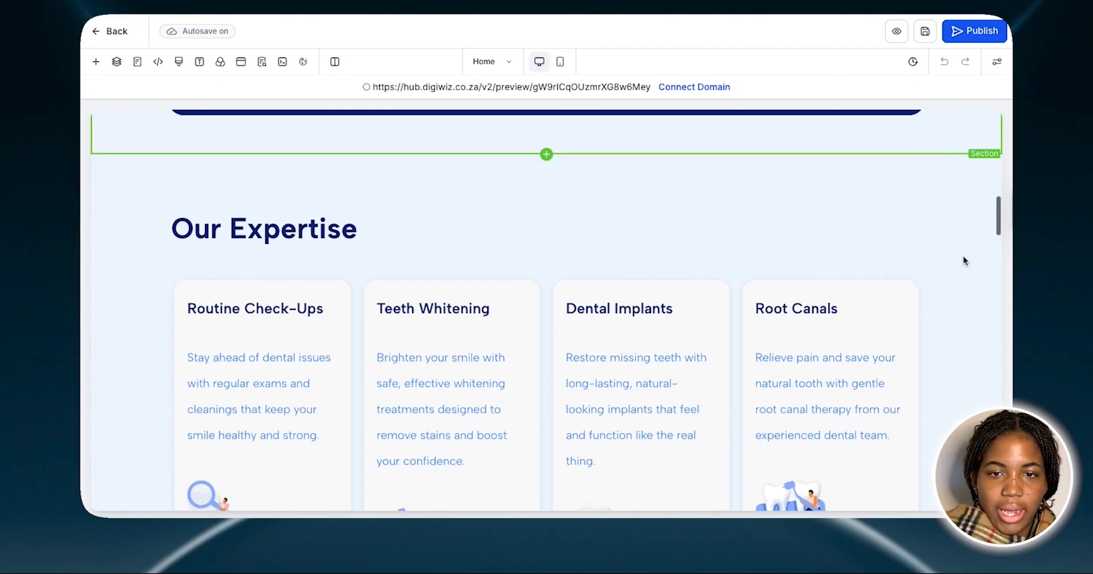
{"action": "scroll", "coordinate": [935, 371], "scroll_direction": "down", "scroll_amount": 15}
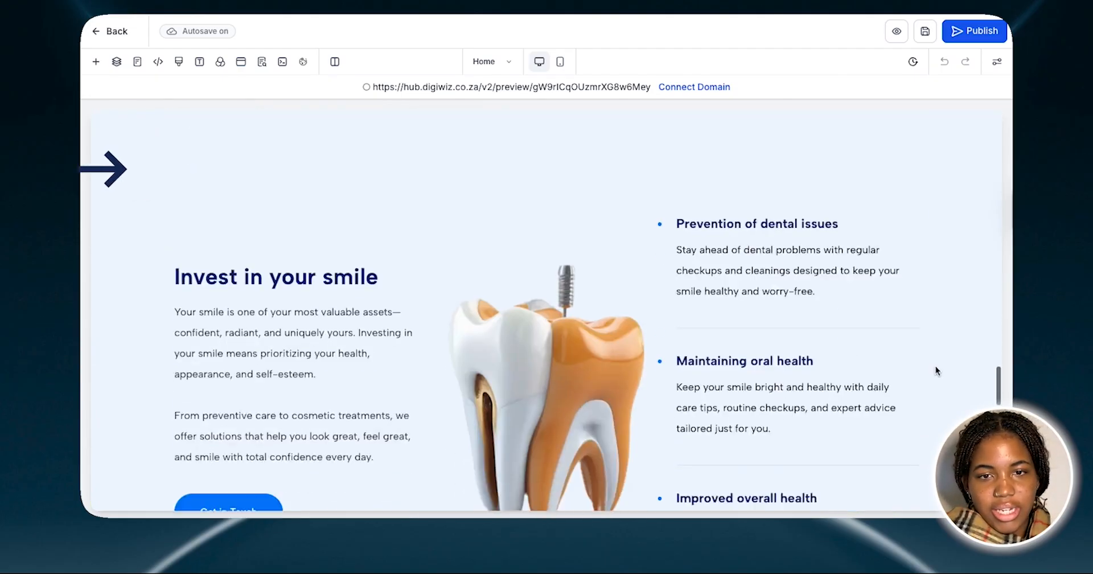
{"action": "scroll", "coordinate": [937, 353], "scroll_direction": "up", "scroll_amount": 15}
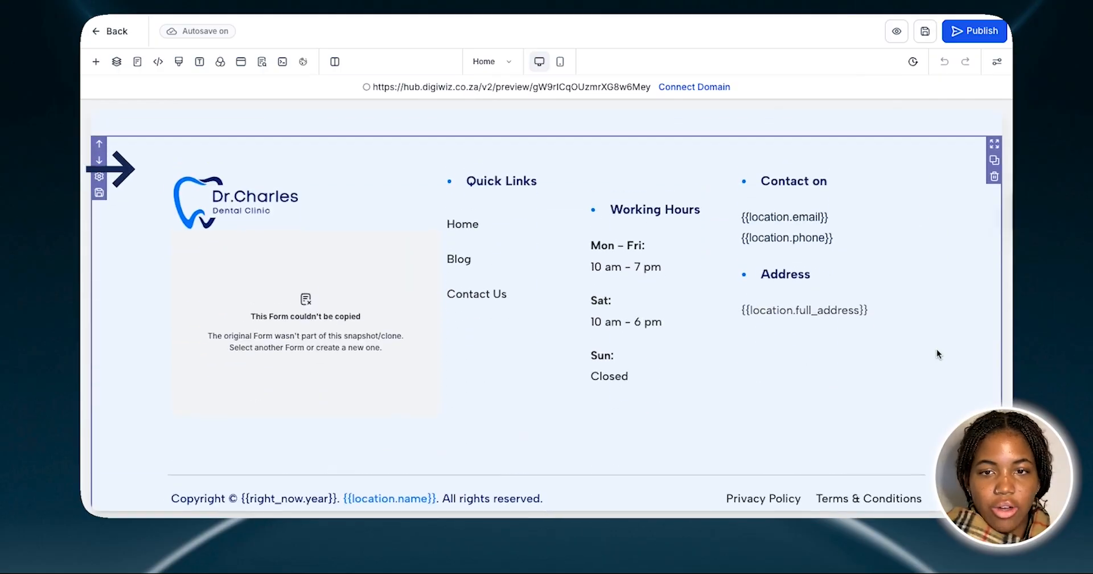
{"action": "scroll", "coordinate": [938, 350], "scroll_direction": "up", "scroll_amount": 5}
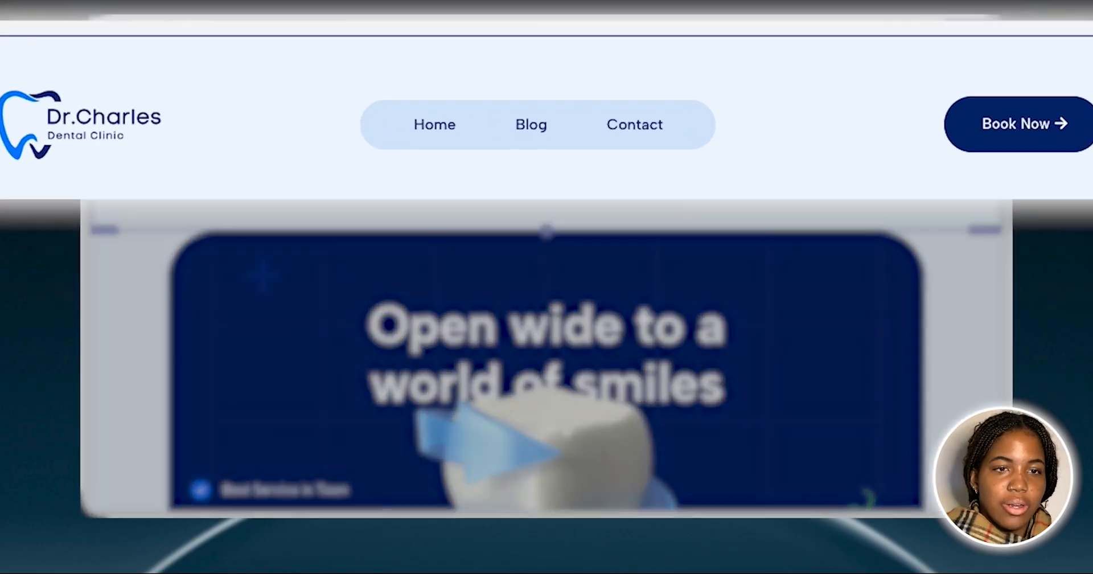
Open the settings of the header's logo image and review its general options
{"action": "left_click", "coordinate": [112, 166]}
{"action": "left_click", "coordinate": [533, 140]}
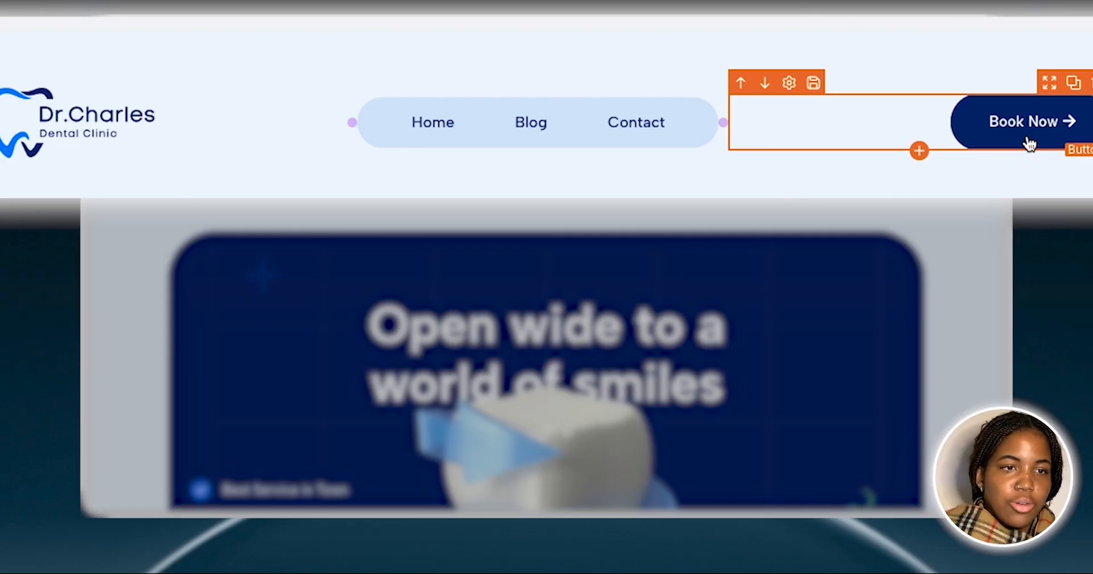
{"action": "left_click", "coordinate": [94, 104]}
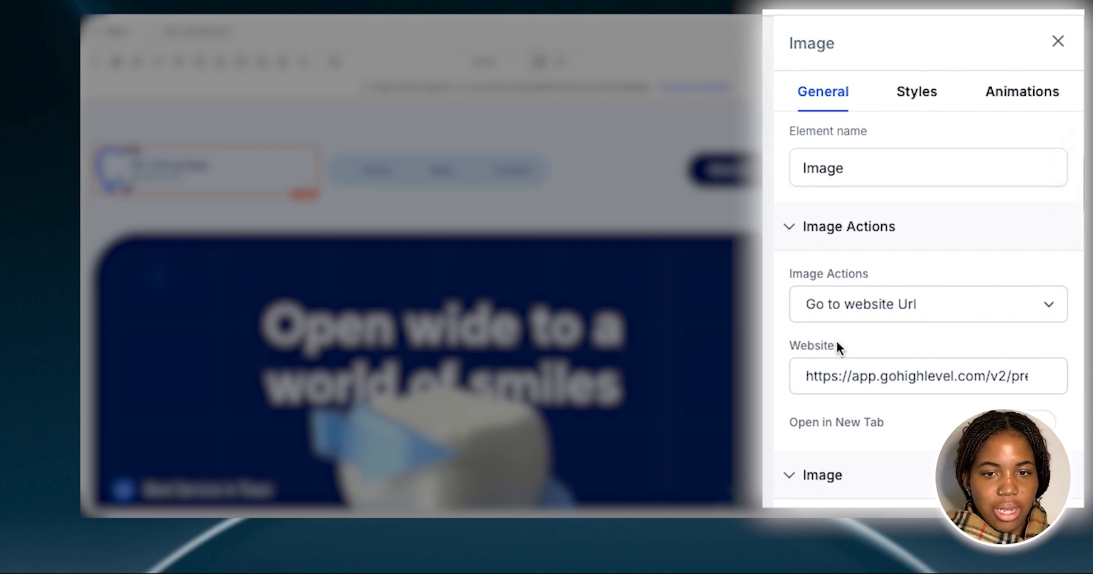
{"action": "scroll", "coordinate": [930, 334], "scroll_direction": "down", "scroll_amount": 5}
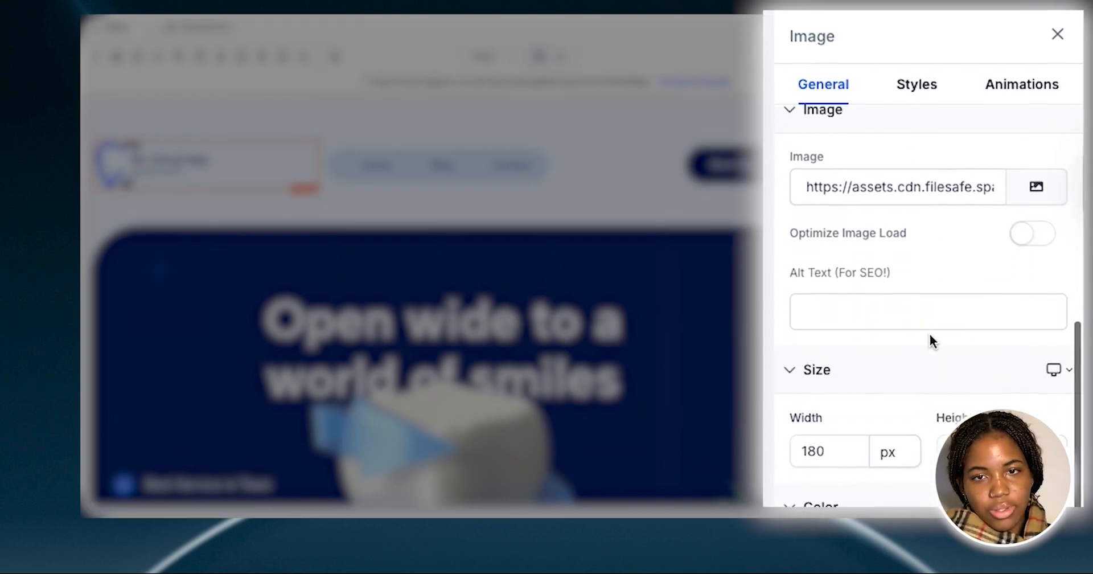
{"action": "scroll", "coordinate": [935, 254], "scroll_direction": "up", "scroll_amount": 3}
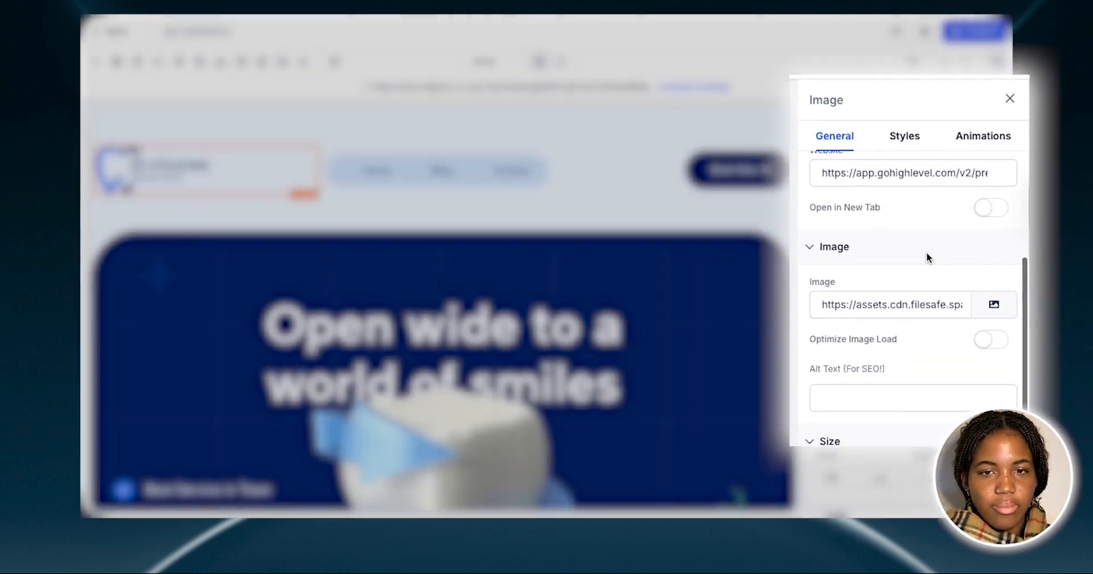
Open the media storage for the header logo's image source and search it for "dentist"
{"action": "left_click", "coordinate": [976, 301]}
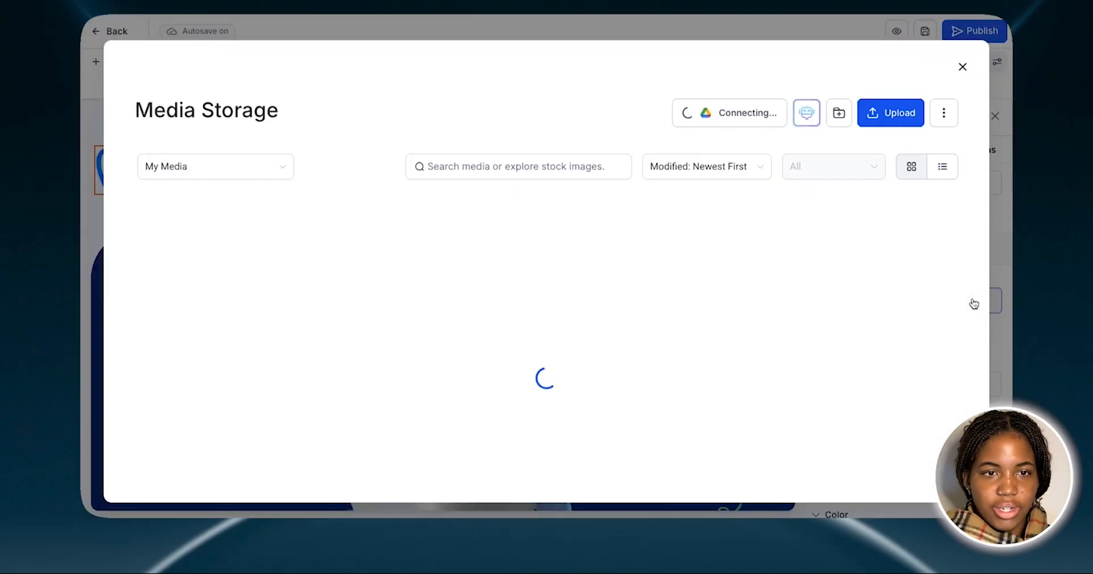
{"action": "left_click", "coordinate": [511, 165]}
{"action": "type", "text": "dentist"}
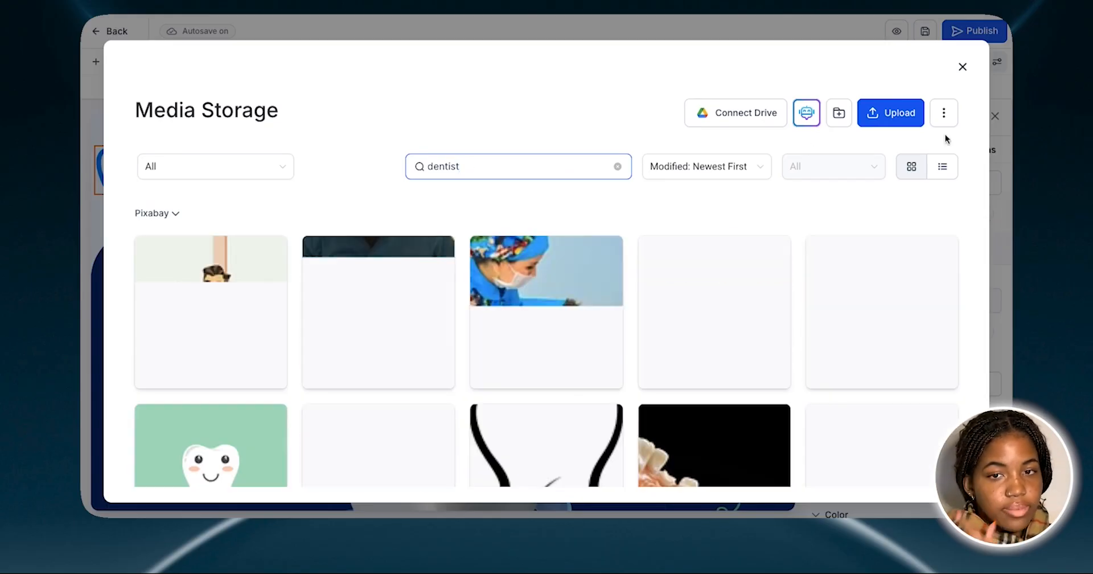
Examine the Pixabay and Unsplash stock images returned for the dentist search
{"action": "scroll", "coordinate": [938, 203], "scroll_direction": "down", "scroll_amount": 3}
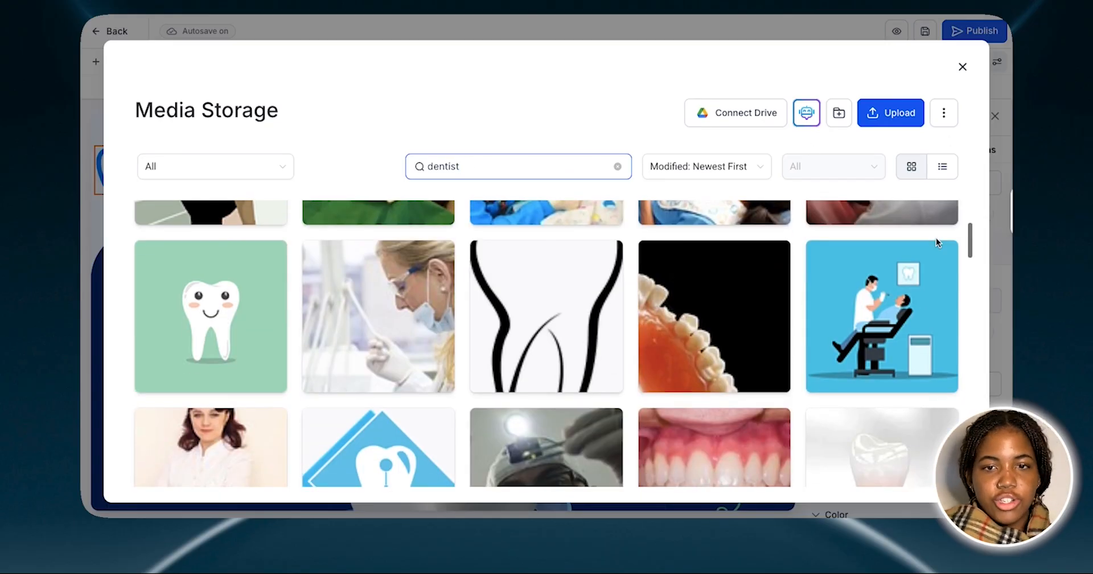
{"action": "scroll", "coordinate": [936, 237], "scroll_direction": "down", "scroll_amount": 7}
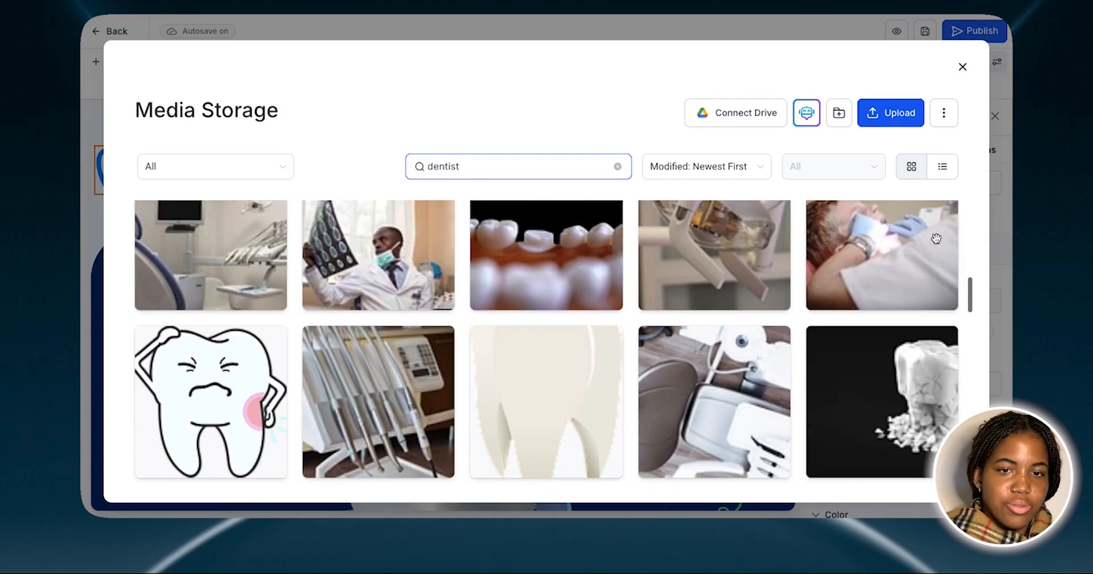
{"action": "scroll", "coordinate": [936, 238], "scroll_direction": "down", "scroll_amount": 5}
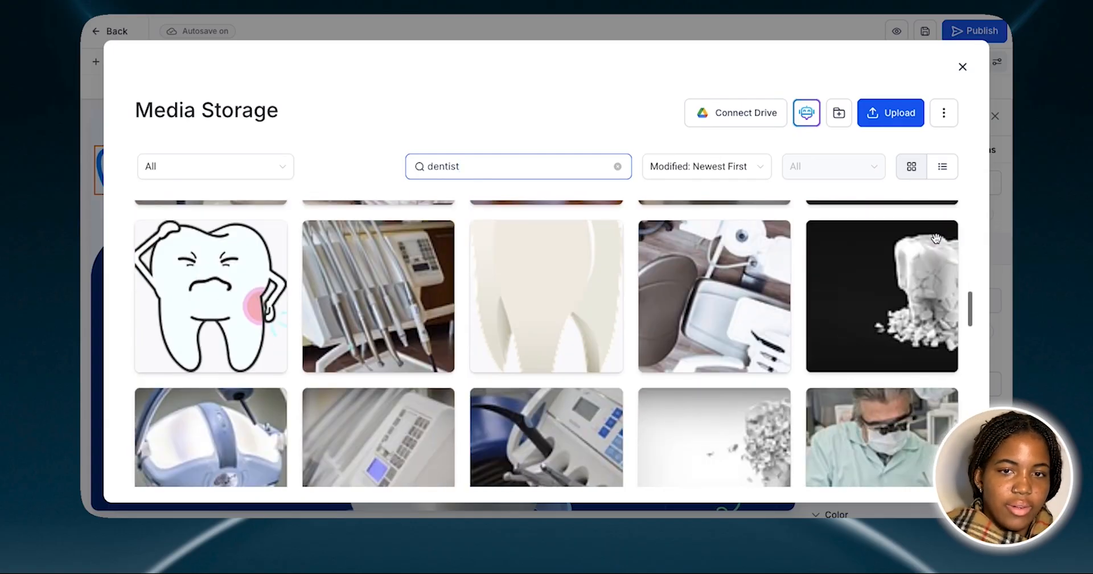
{"action": "scroll", "coordinate": [939, 243], "scroll_direction": "down", "scroll_amount": 4}
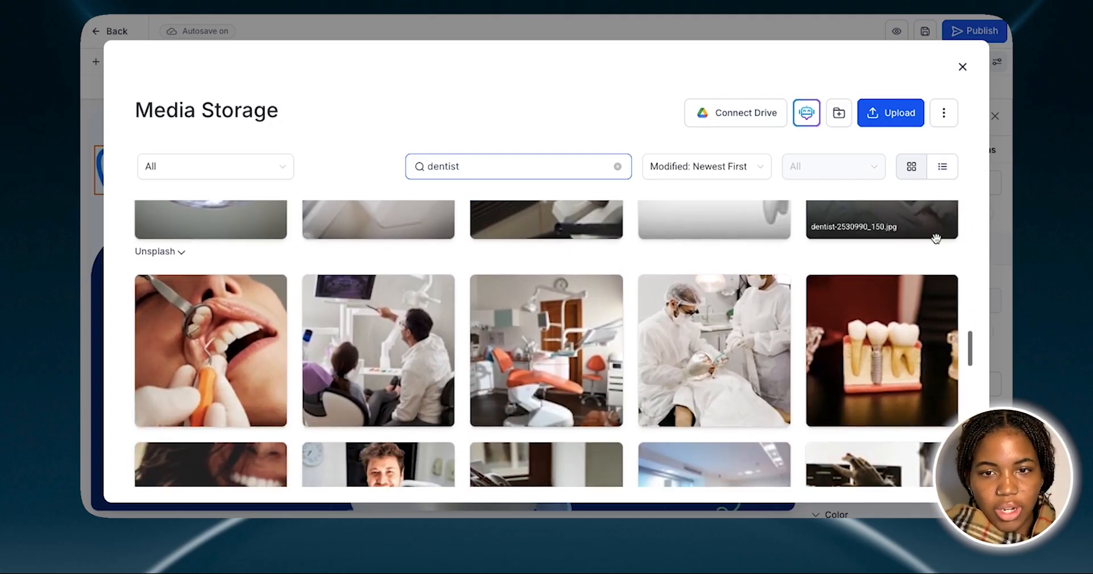
{"action": "scroll", "coordinate": [936, 238], "scroll_direction": "down", "scroll_amount": 4}
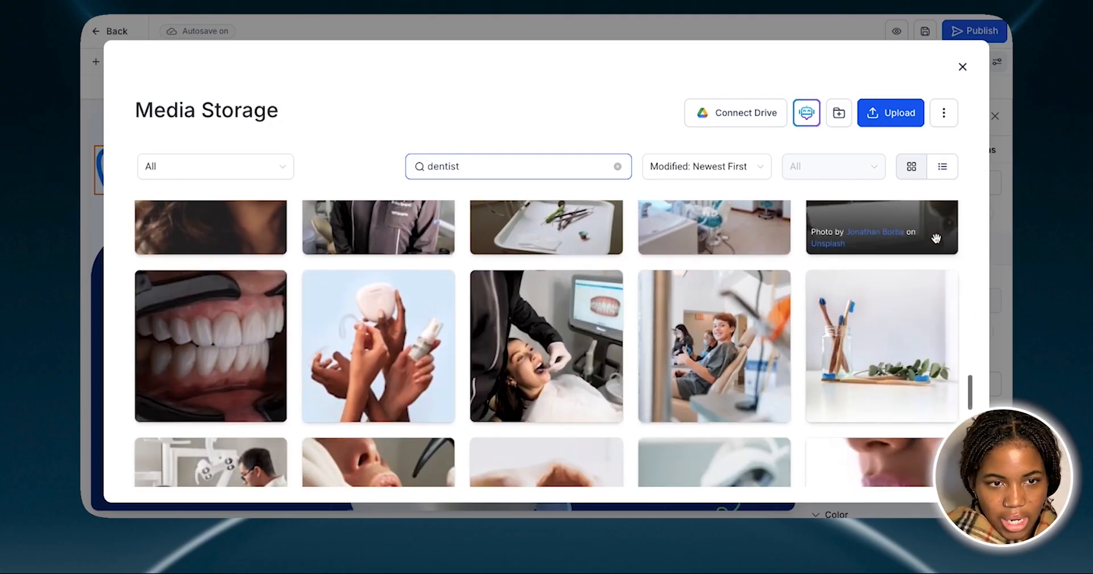
{"action": "scroll", "coordinate": [936, 238], "scroll_direction": "down", "scroll_amount": 7}
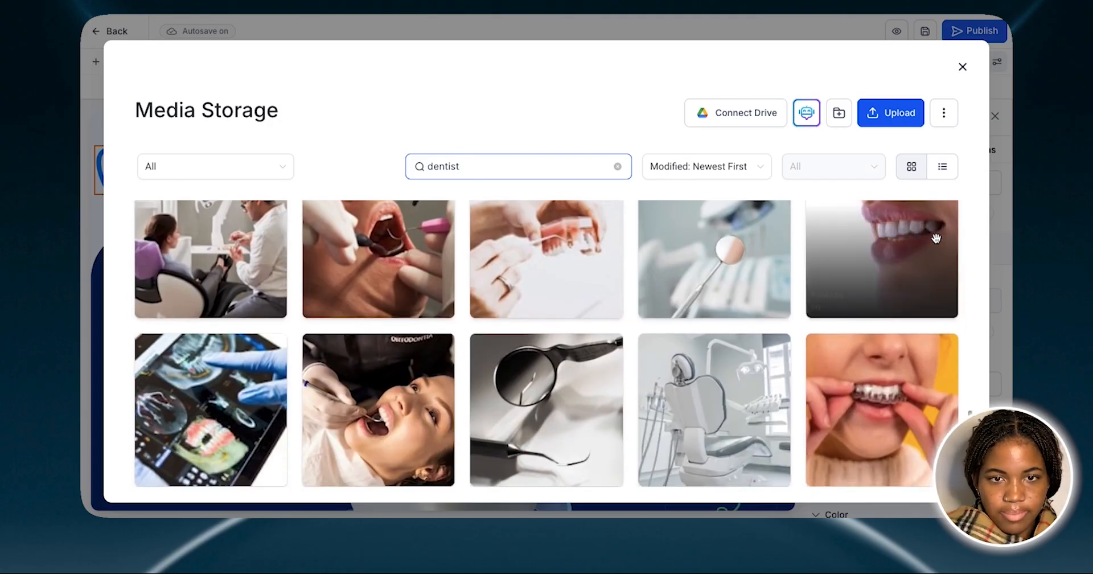
{"action": "scroll", "coordinate": [937, 238], "scroll_direction": "down", "scroll_amount": 3}
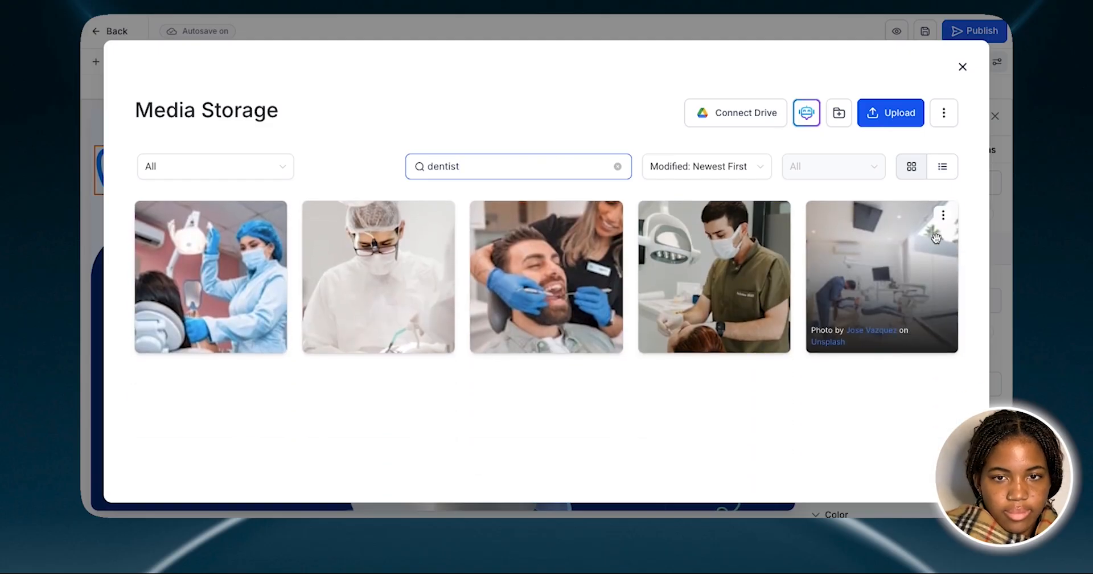
{"action": "scroll", "coordinate": [936, 238], "scroll_direction": "down", "scroll_amount": 1}
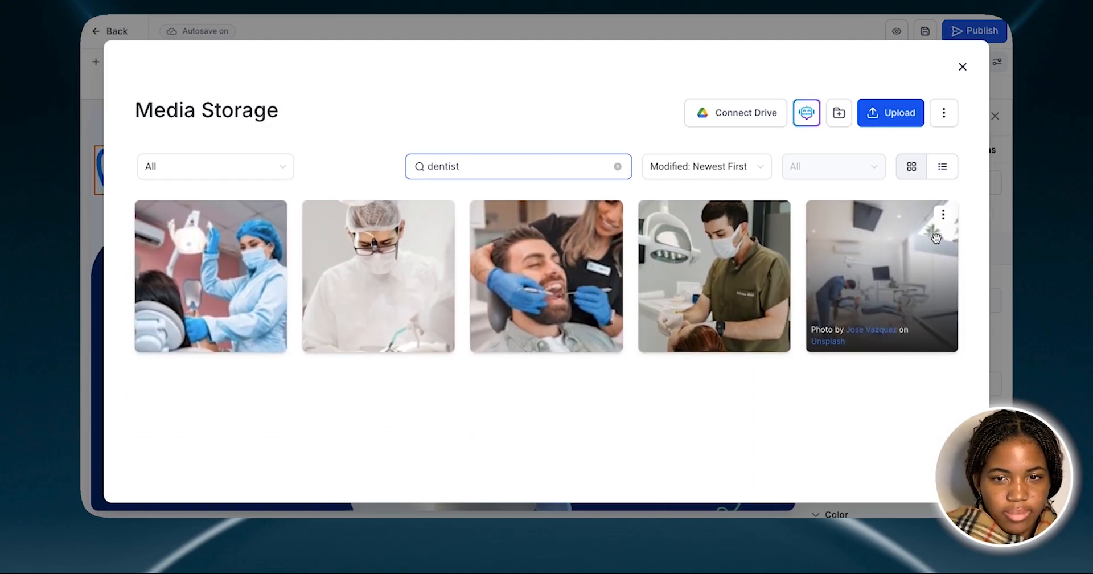
{"action": "scroll", "coordinate": [879, 357], "scroll_direction": "up", "scroll_amount": 3}
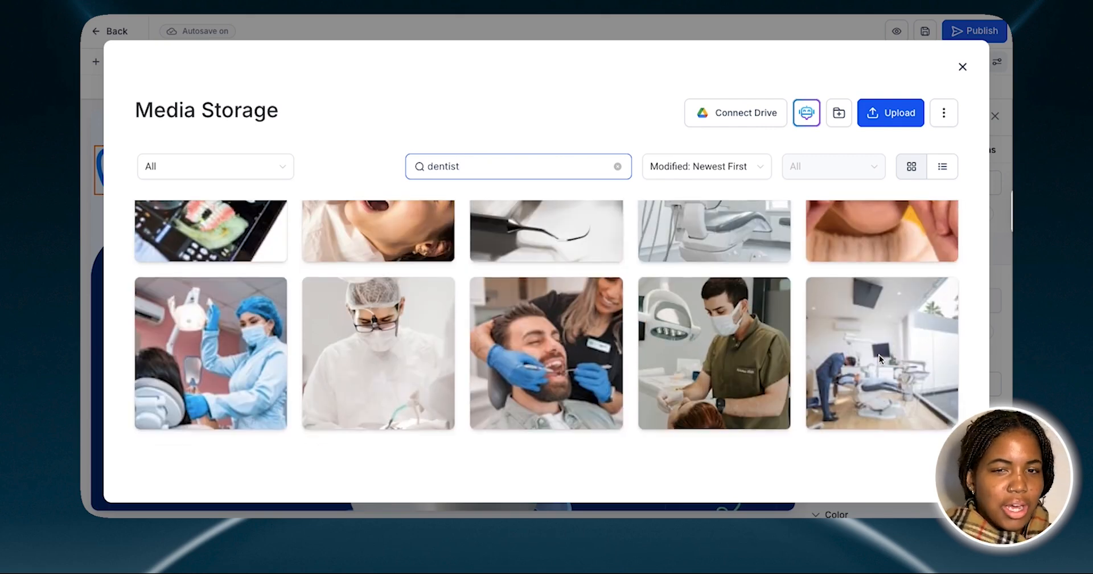
{"action": "scroll", "coordinate": [879, 356], "scroll_direction": "up", "scroll_amount": 12}
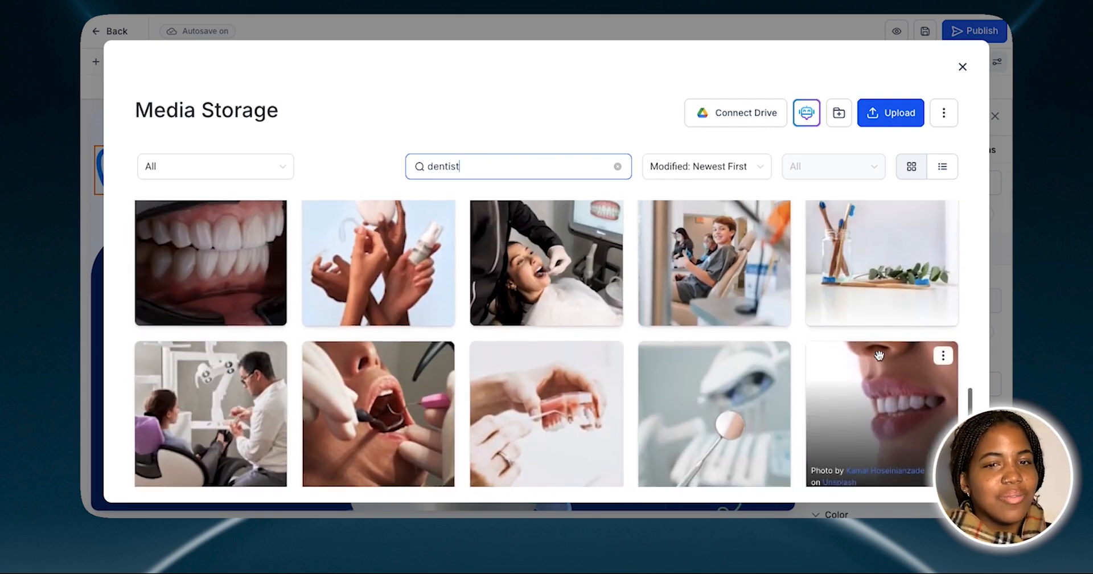
{"action": "scroll", "coordinate": [879, 355], "scroll_direction": "up", "scroll_amount": 10}
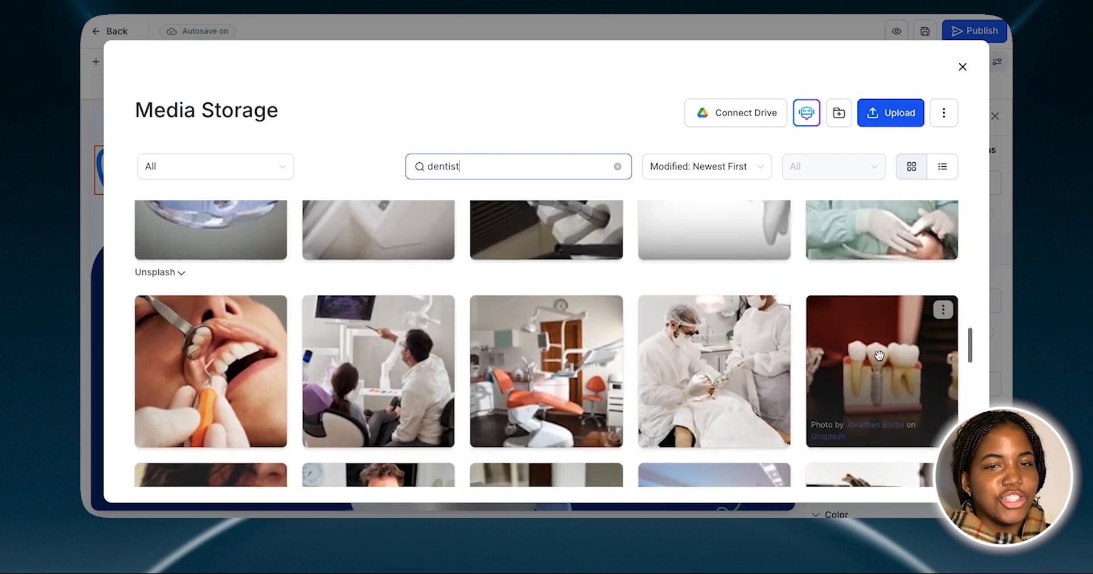
{"action": "scroll", "coordinate": [879, 355], "scroll_direction": "up", "scroll_amount": 7}
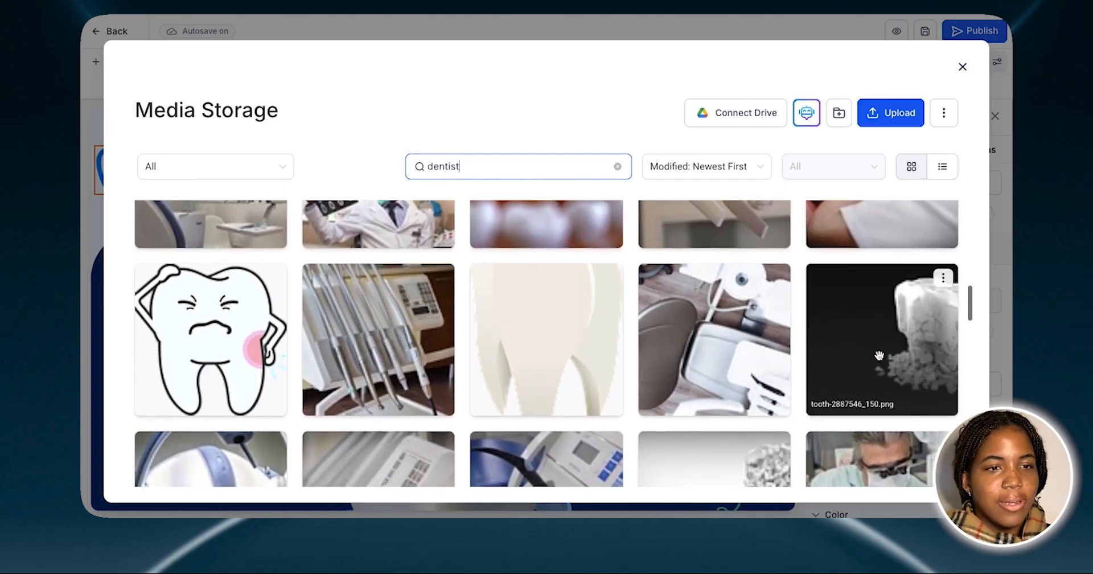
{"action": "scroll", "coordinate": [879, 356], "scroll_direction": "up", "scroll_amount": 5}
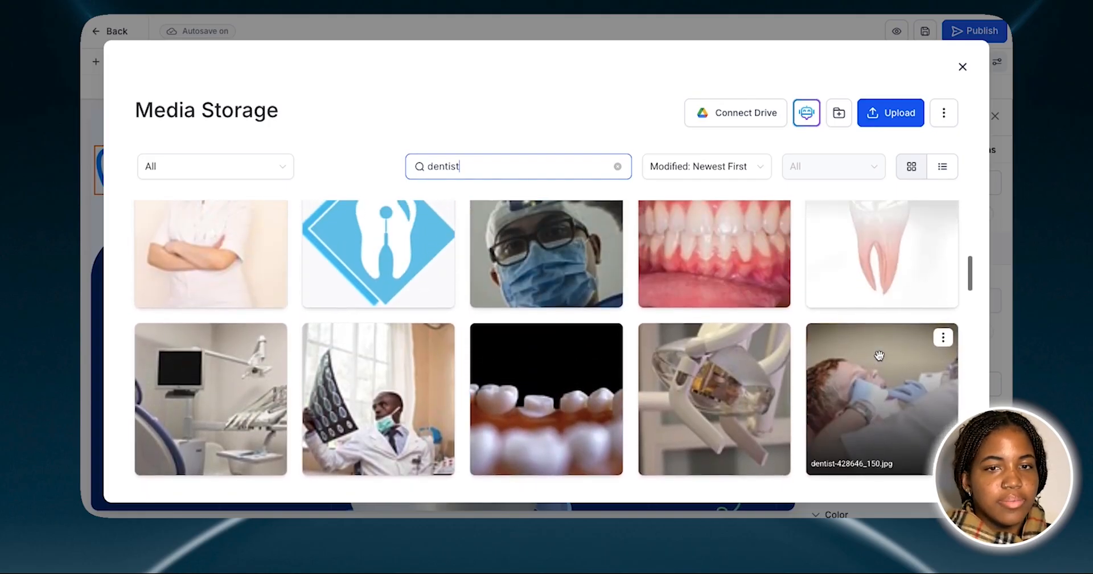
{"action": "scroll", "coordinate": [880, 355], "scroll_direction": "up", "scroll_amount": 6}
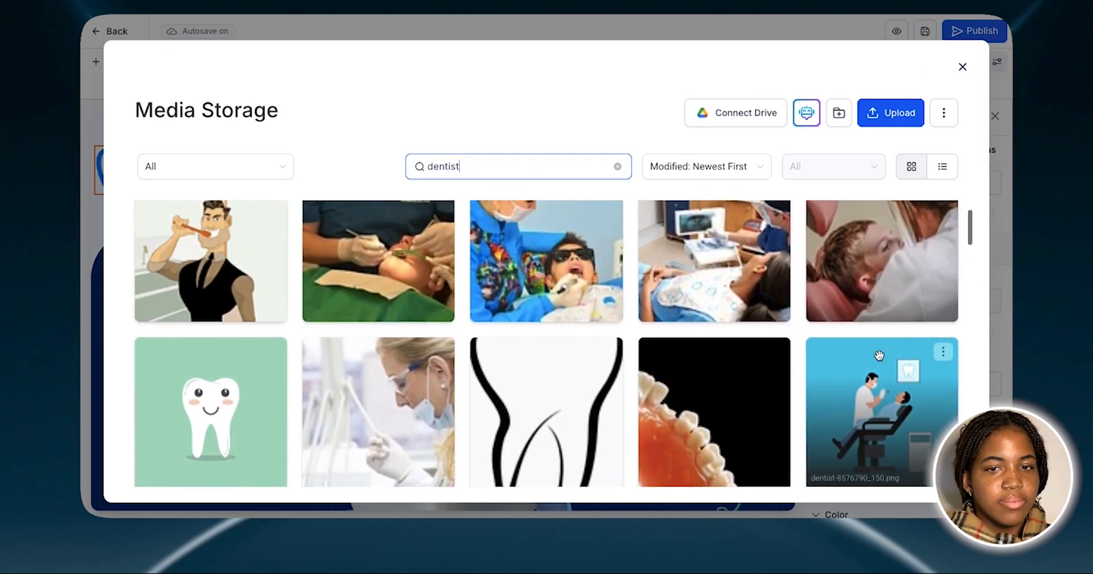
{"action": "scroll", "coordinate": [879, 356], "scroll_direction": "up", "scroll_amount": 1}
{"action": "scroll", "coordinate": [880, 356], "scroll_direction": "down", "scroll_amount": 3}
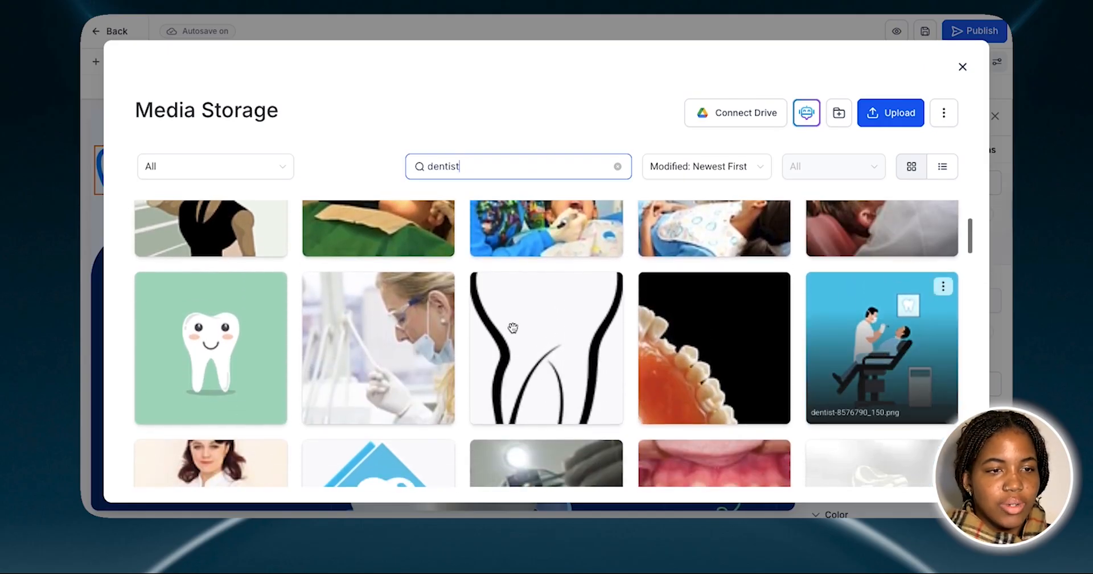
Insert the smiling tooth on a green background as the header logo and close the image settings
{"action": "left_click", "coordinate": [226, 340]}
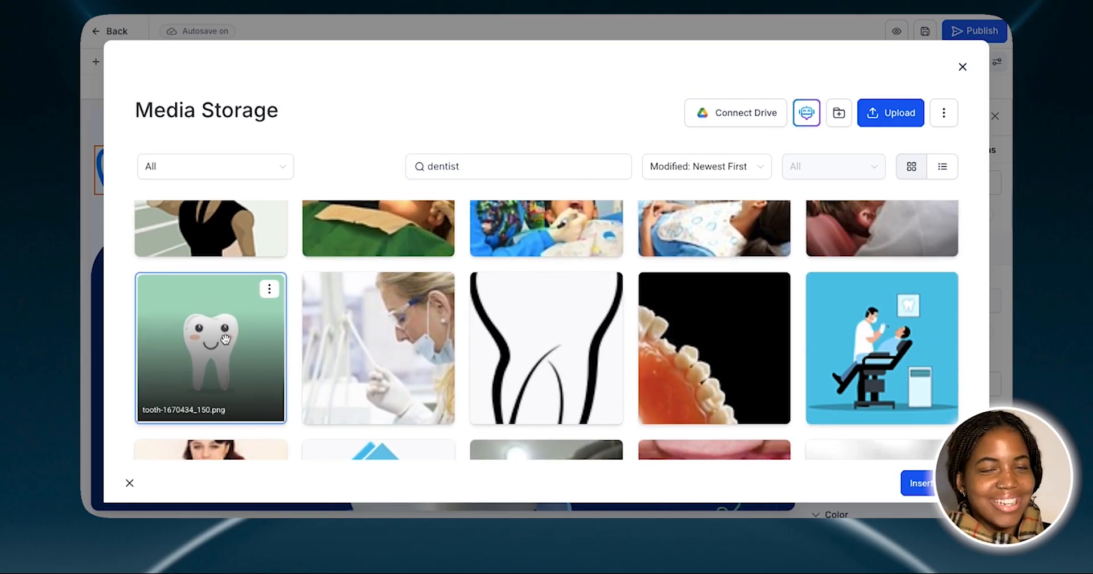
{"action": "left_click", "coordinate": [939, 483]}
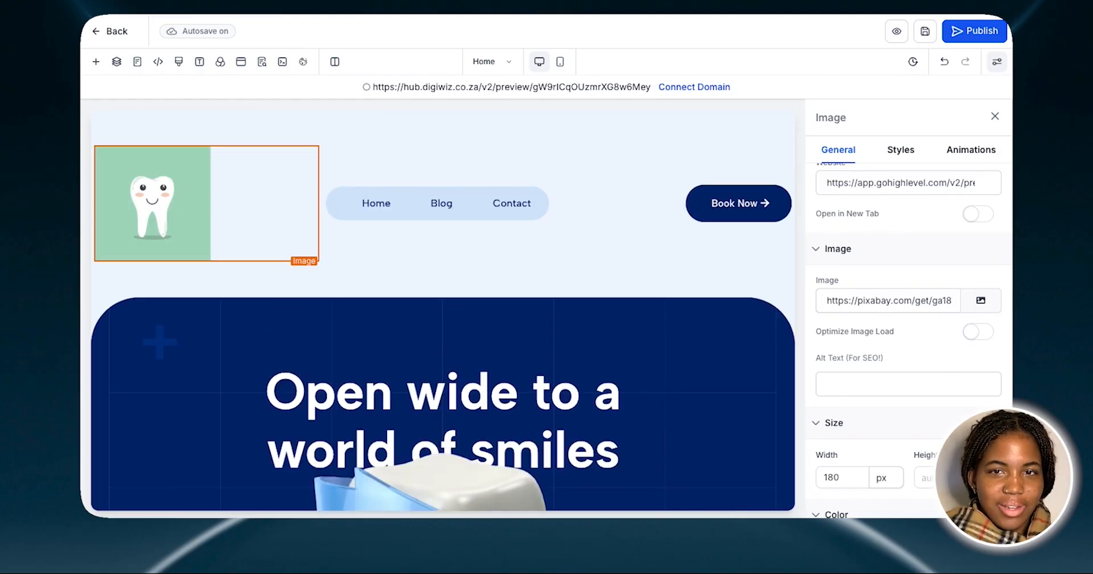
{"action": "left_click", "coordinate": [995, 118]}
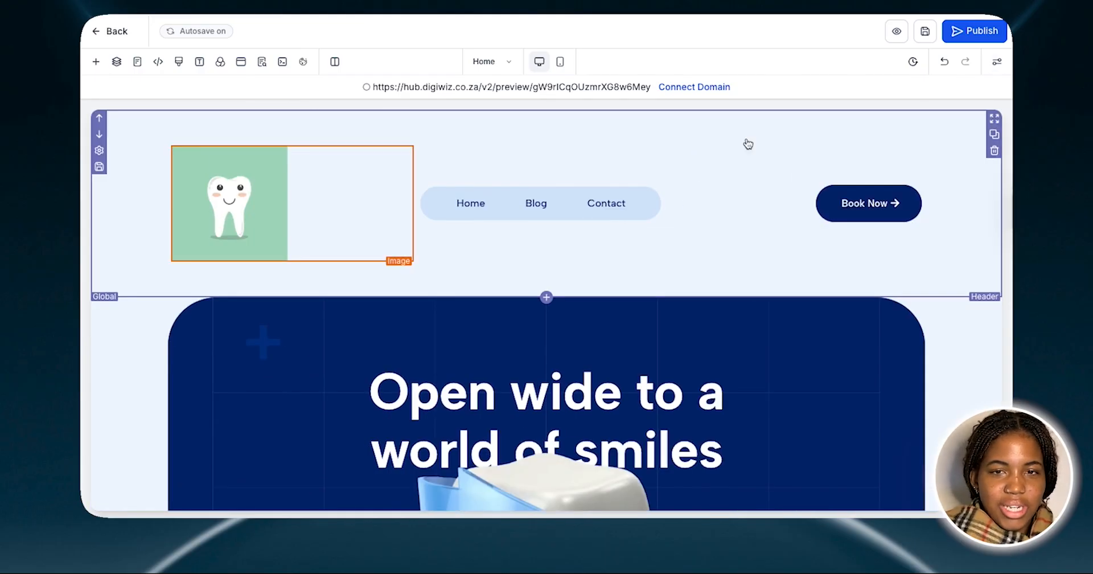
Reopen the header logo's image settings and set its SEO alt text to "Dentist Logo"
{"action": "left_click", "coordinate": [291, 227]}
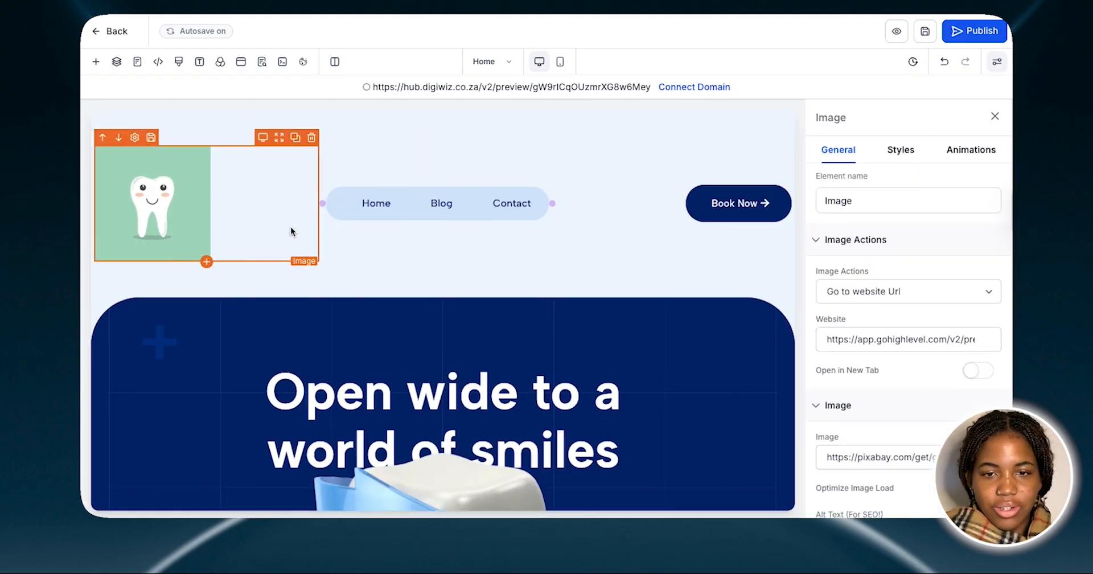
{"action": "scroll", "coordinate": [909, 341], "scroll_direction": "down", "scroll_amount": 4}
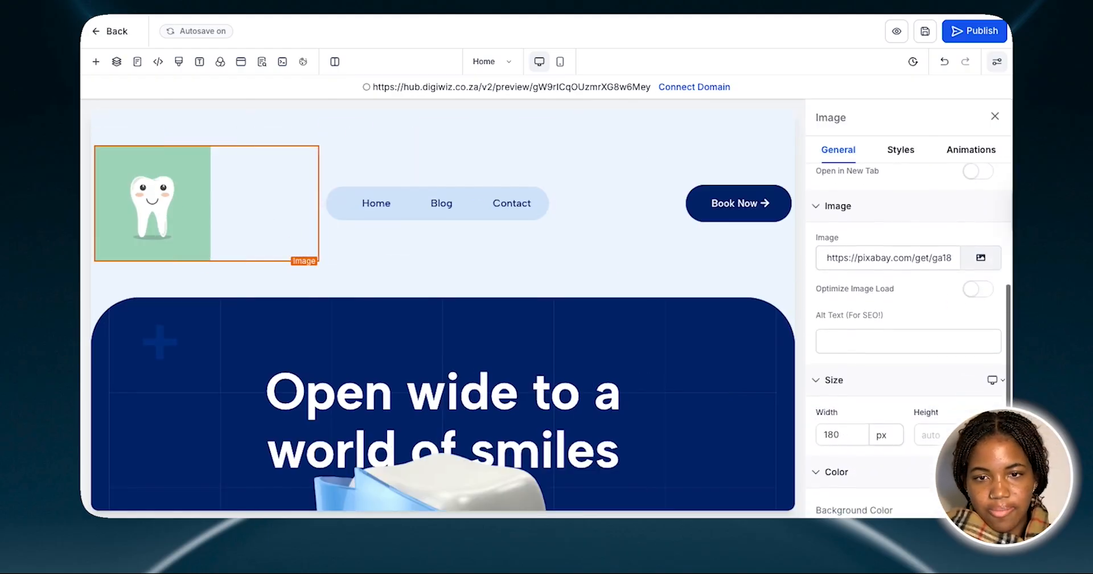
{"action": "scroll", "coordinate": [862, 309], "scroll_direction": "down", "scroll_amount": 1}
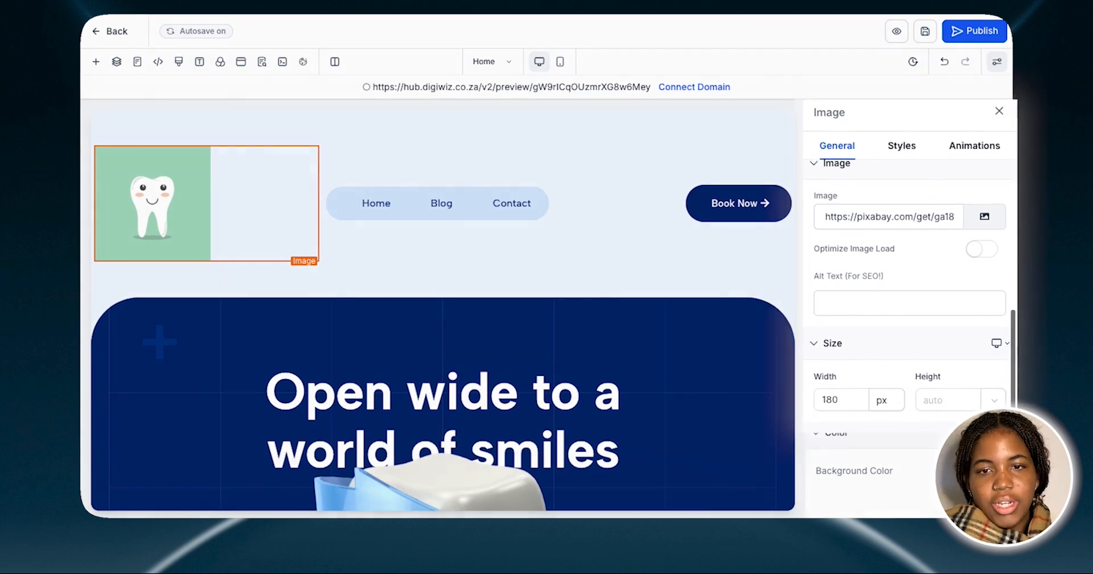
{"action": "left_click_drag", "start_coordinate": [890, 278], "coordinate": [794, 278]}
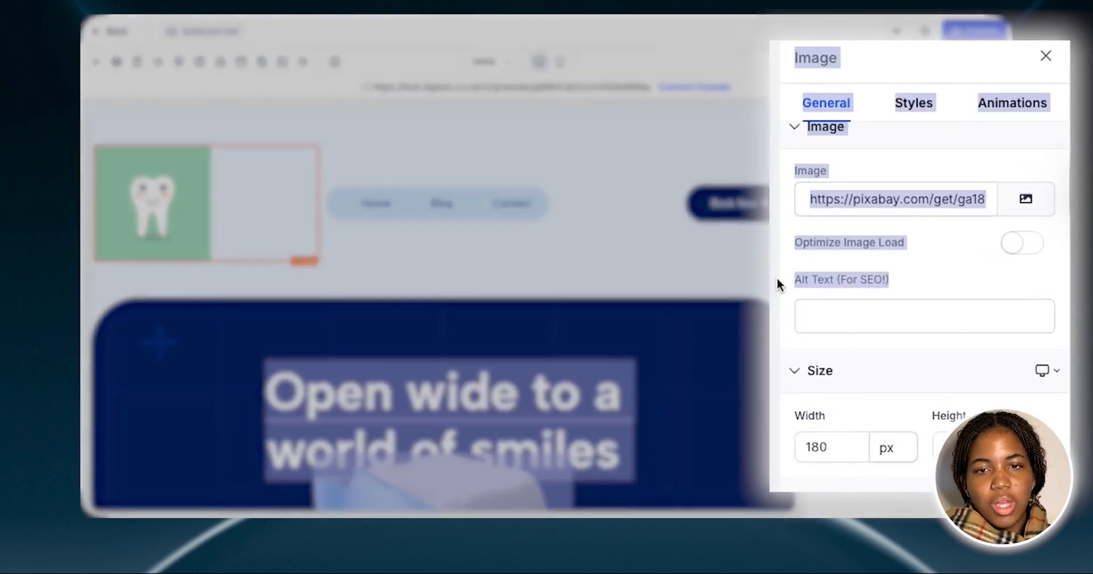
{"action": "left_click", "coordinate": [902, 278]}
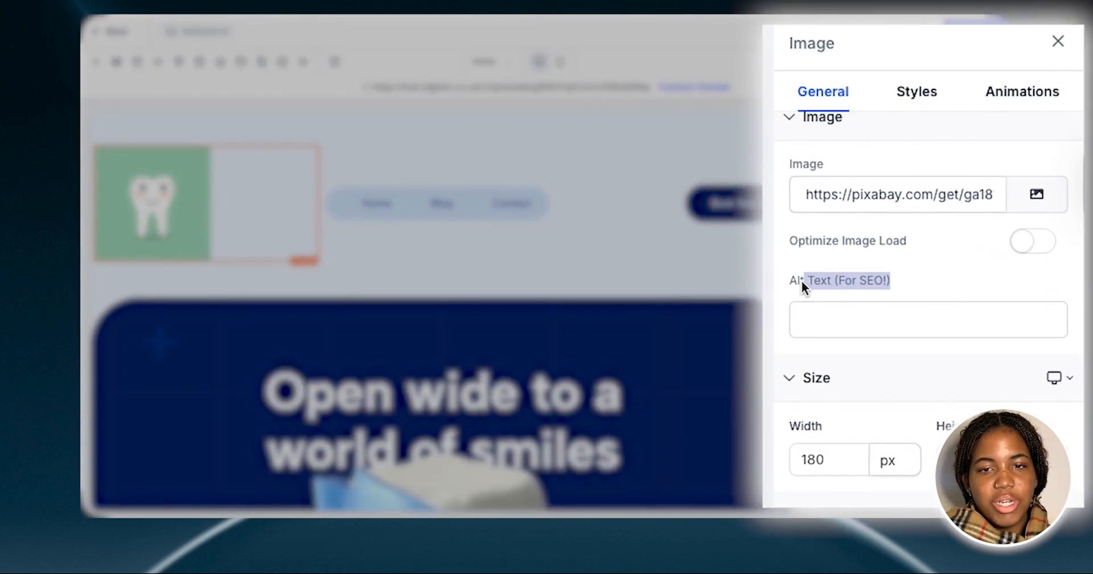
{"action": "left_click", "coordinate": [823, 316]}
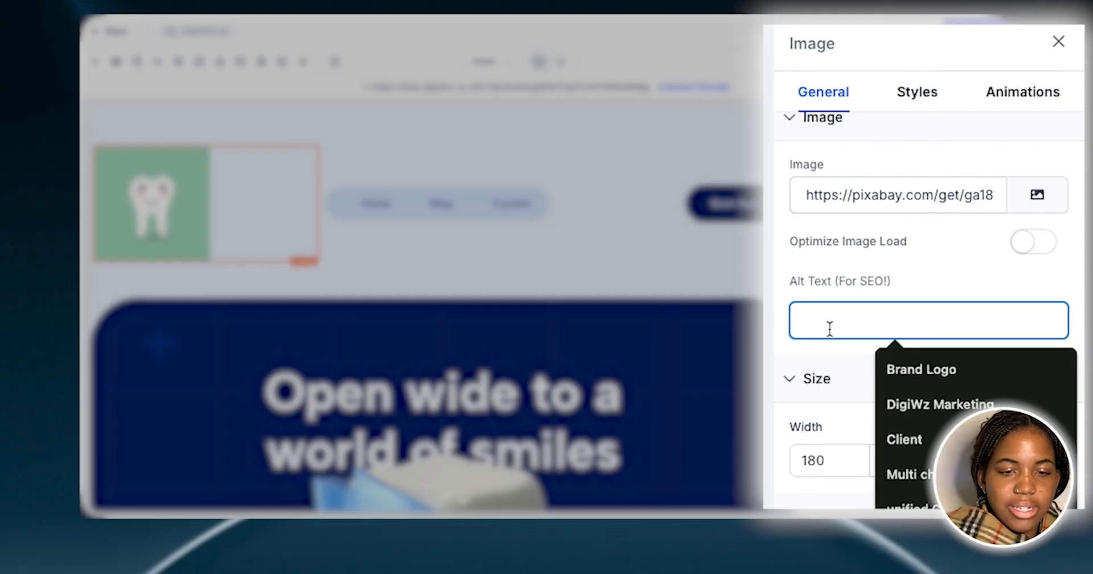
{"action": "type", "text": "entist Logo"}
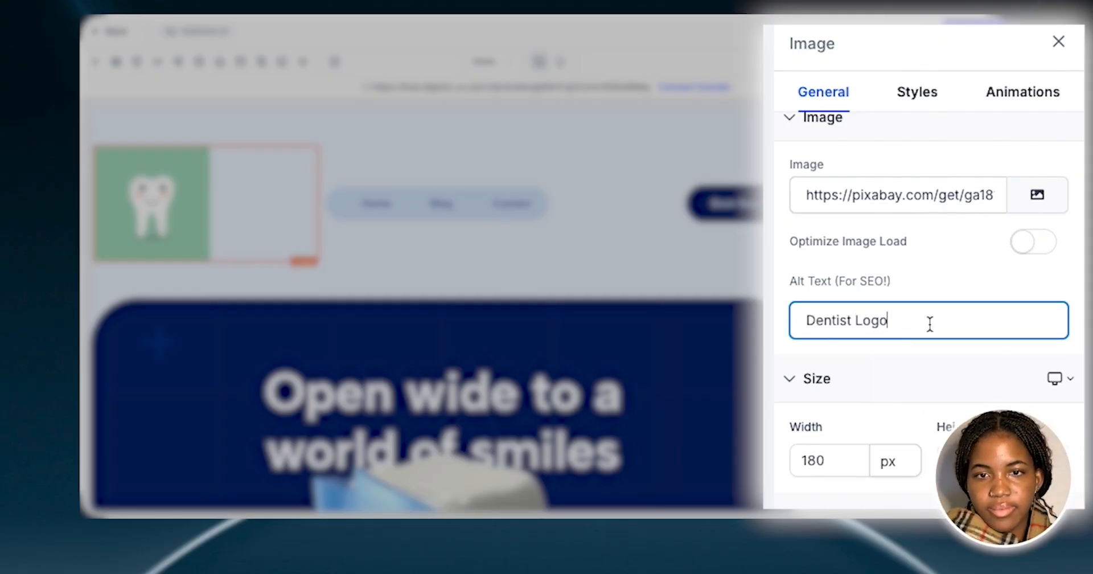
{"action": "left_click", "coordinate": [972, 294]}
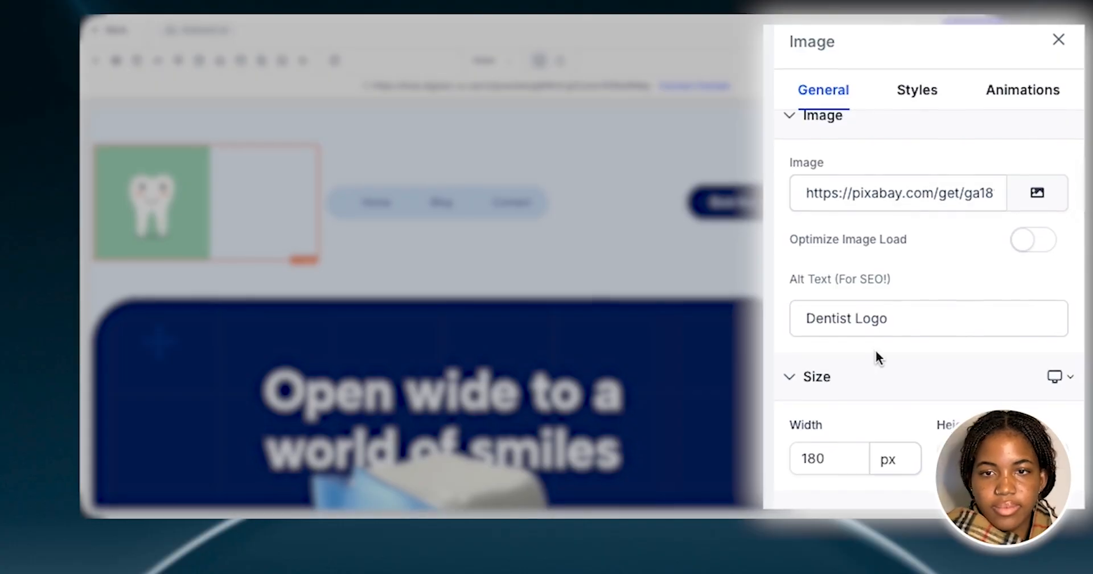
Enable optimized image loading for the logo, set its width to 100 px, and close its settings
{"action": "left_click", "coordinate": [1025, 246]}
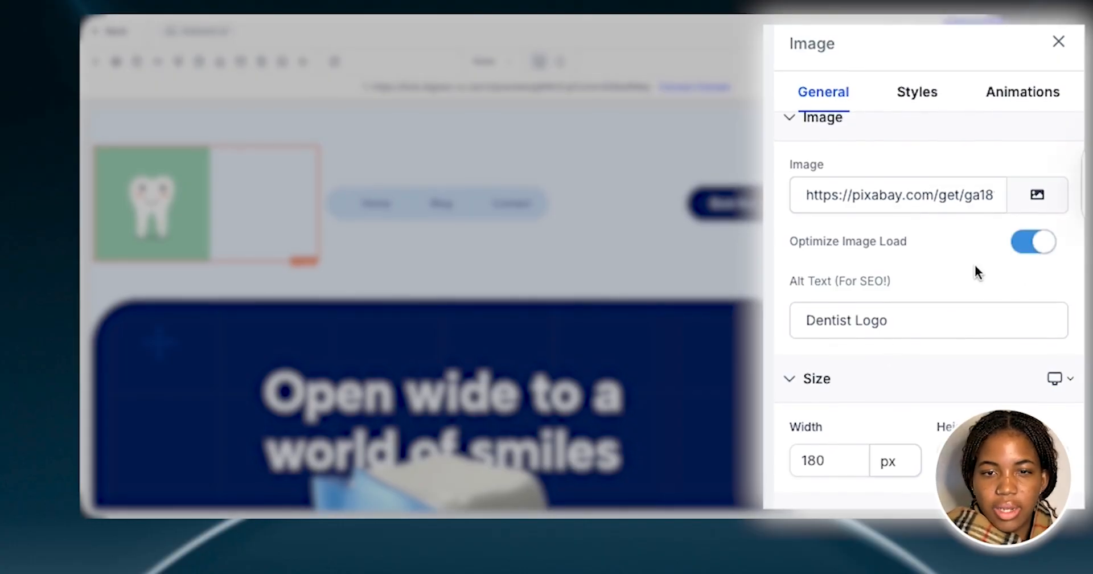
{"action": "left_click", "coordinate": [837, 456]}
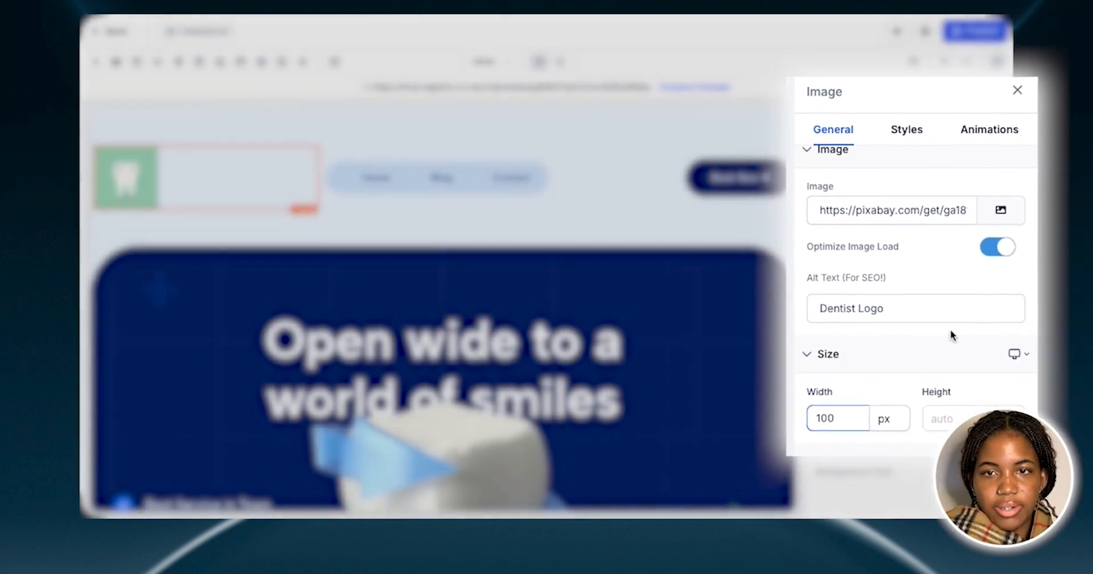
{"action": "left_click", "coordinate": [998, 118]}
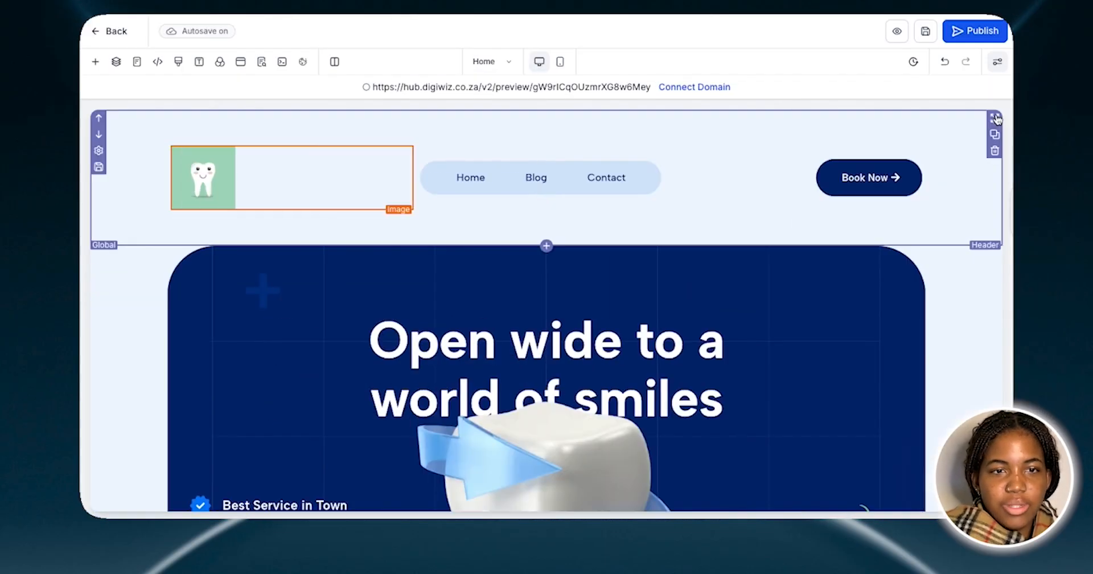
Open the header navigation menu's settings and review its add-item choices, menu, logo and typography options
{"action": "left_click", "coordinate": [562, 186]}
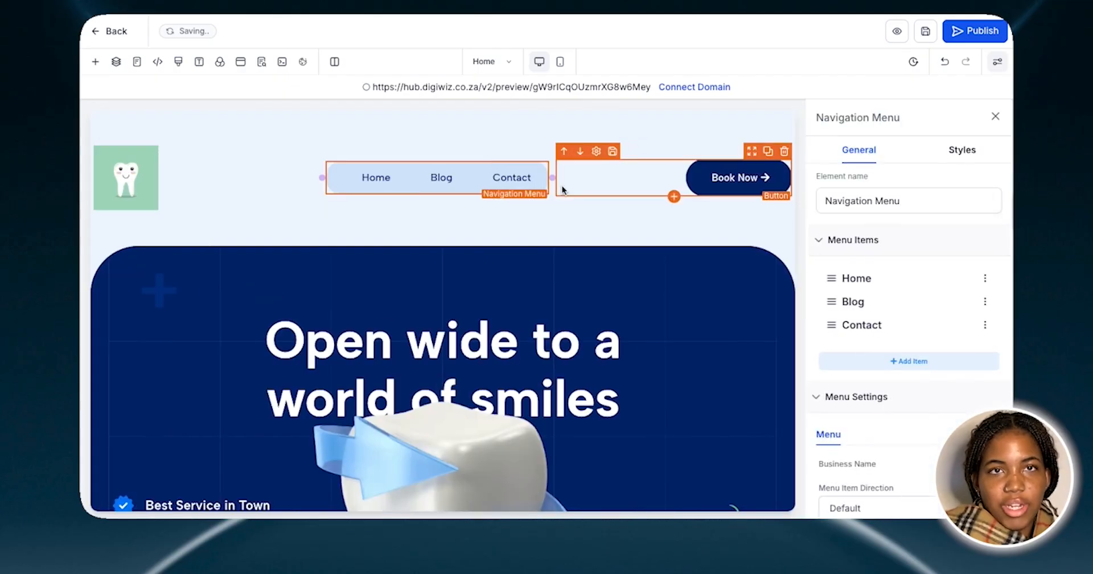
{"action": "left_click", "coordinate": [908, 367]}
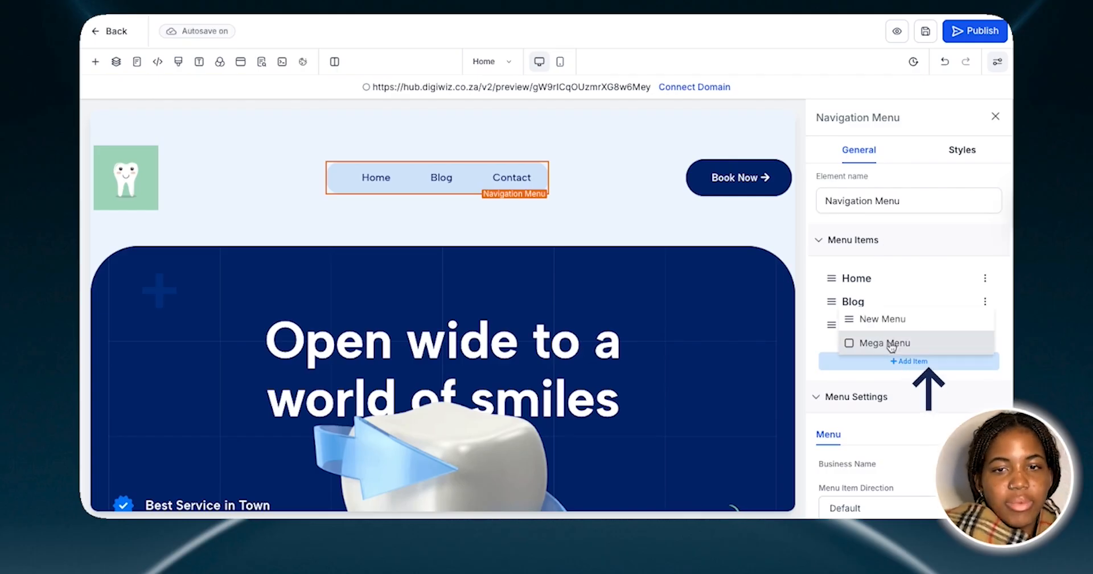
{"action": "left_click", "coordinate": [928, 249]}
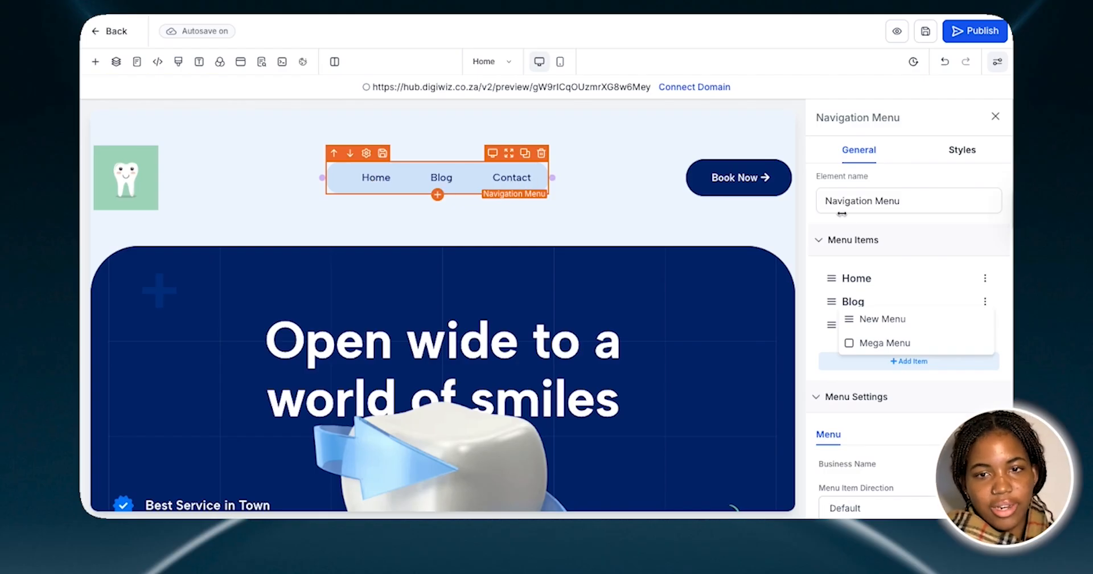
{"action": "scroll", "coordinate": [919, 256], "scroll_direction": "down", "scroll_amount": 4}
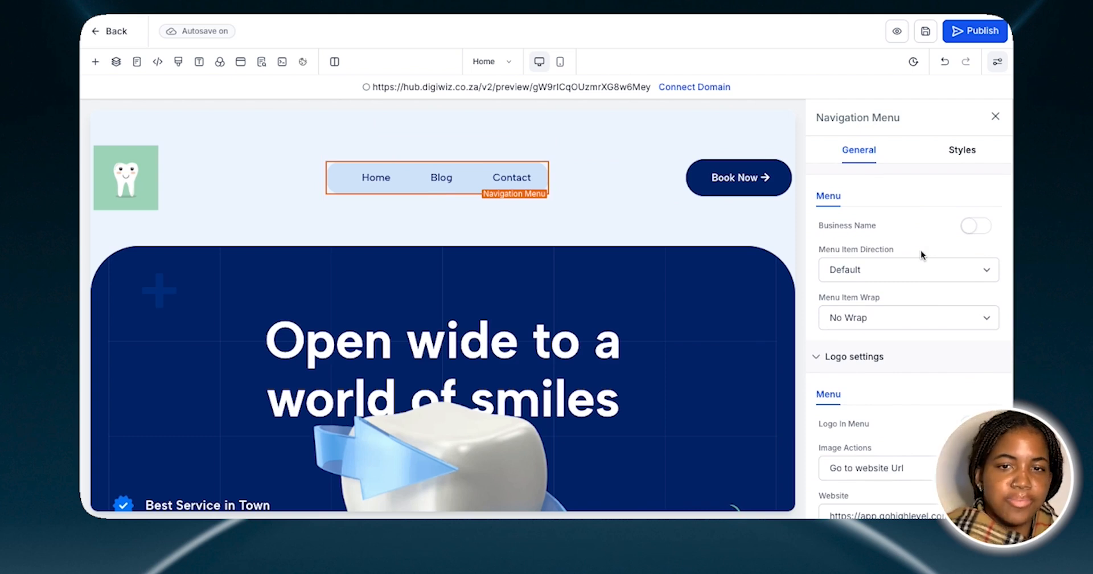
{"action": "scroll", "coordinate": [923, 255], "scroll_direction": "down", "scroll_amount": 3}
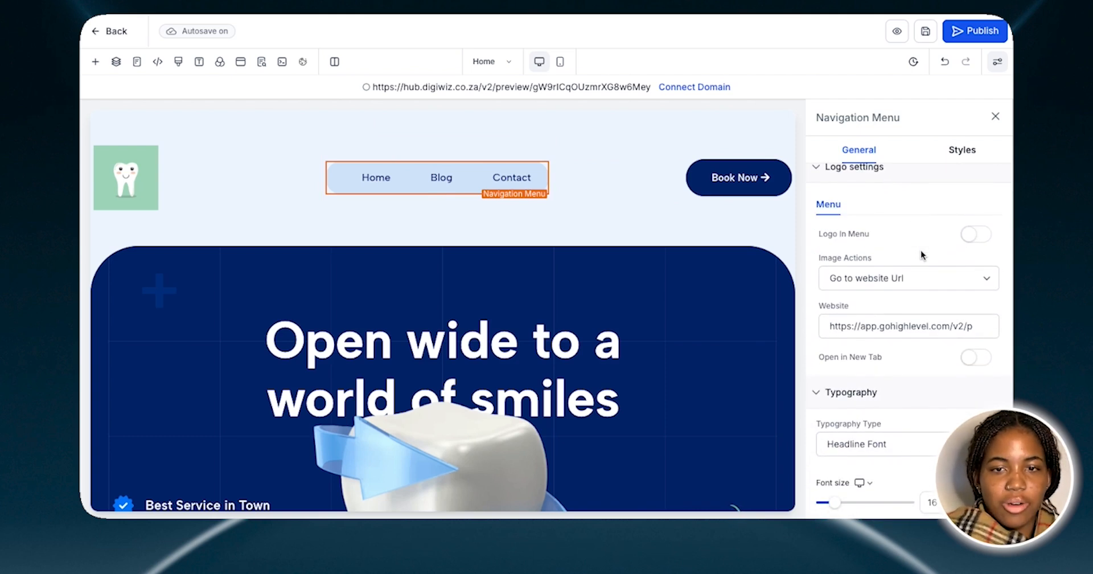
{"action": "scroll", "coordinate": [870, 395], "scroll_direction": "down", "scroll_amount": 3}
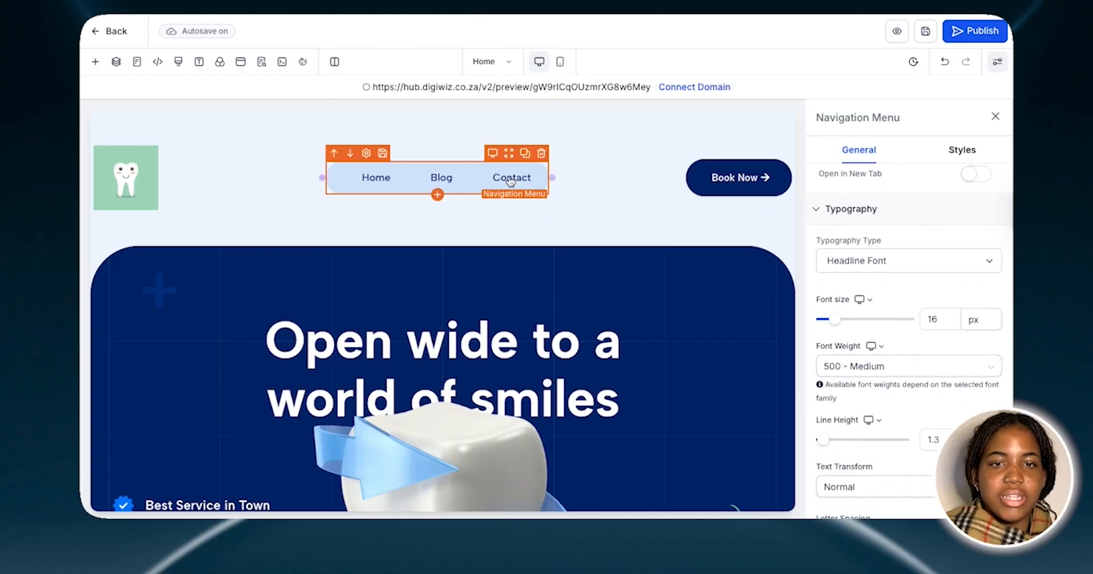
Review the header Book Now button's text, typography, link action and color settings, and close them
{"action": "left_click", "coordinate": [721, 183]}
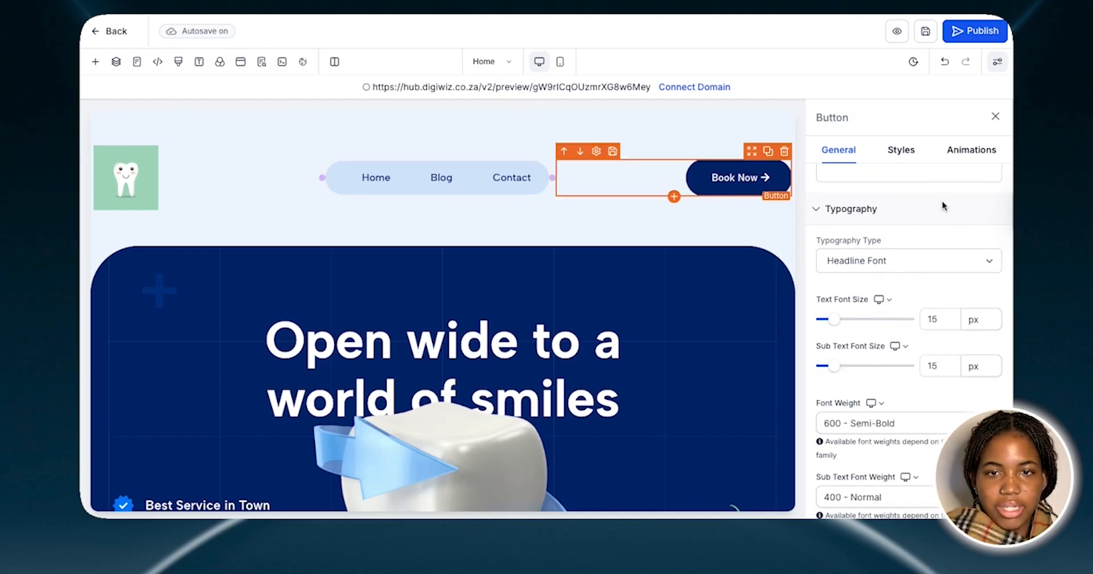
{"action": "scroll", "coordinate": [943, 200], "scroll_direction": "up", "scroll_amount": 3}
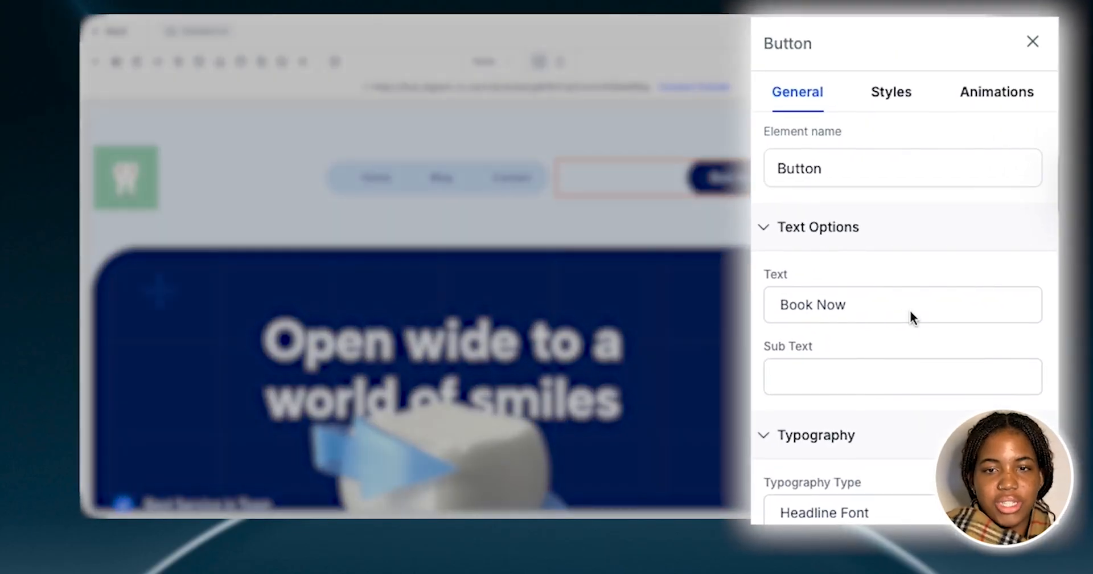
{"action": "left_click", "coordinate": [871, 305]}
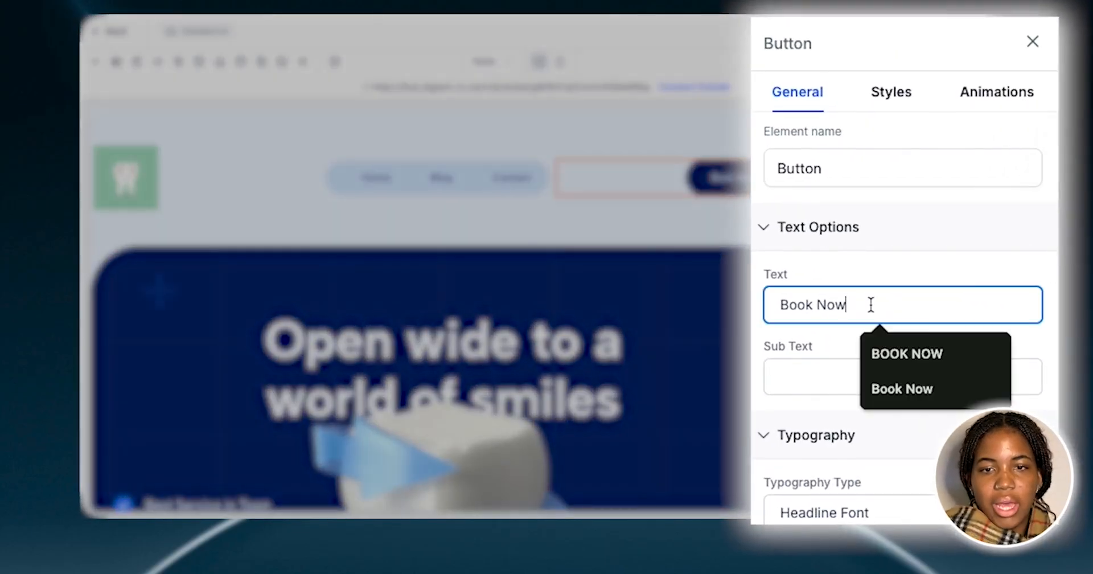
{"action": "scroll", "coordinate": [834, 447], "scroll_direction": "down", "scroll_amount": 8}
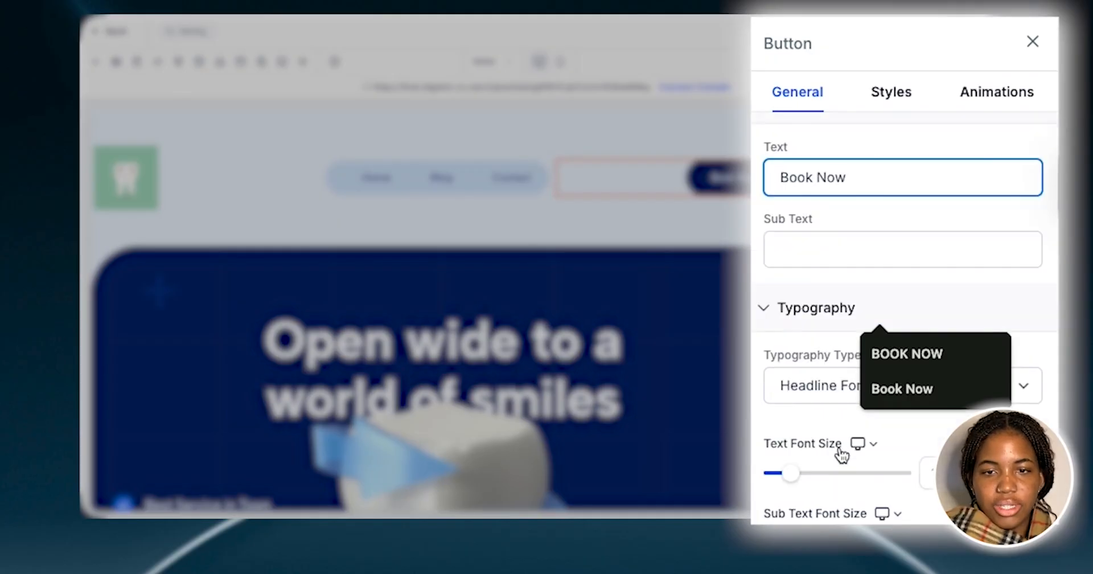
{"action": "scroll", "coordinate": [796, 381], "scroll_direction": "down", "scroll_amount": 8}
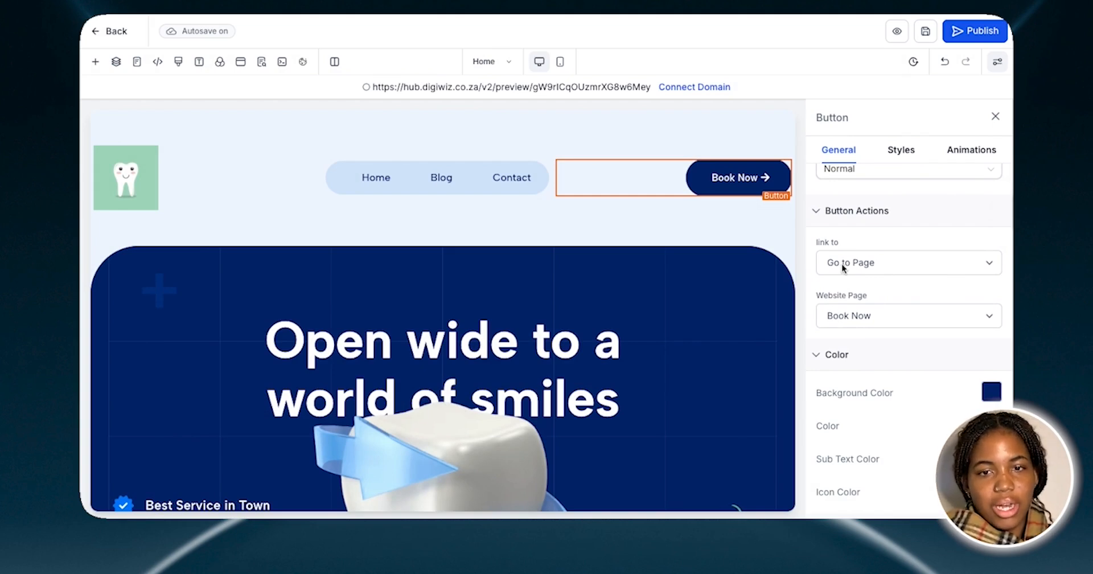
{"action": "left_click", "coordinate": [996, 116]}
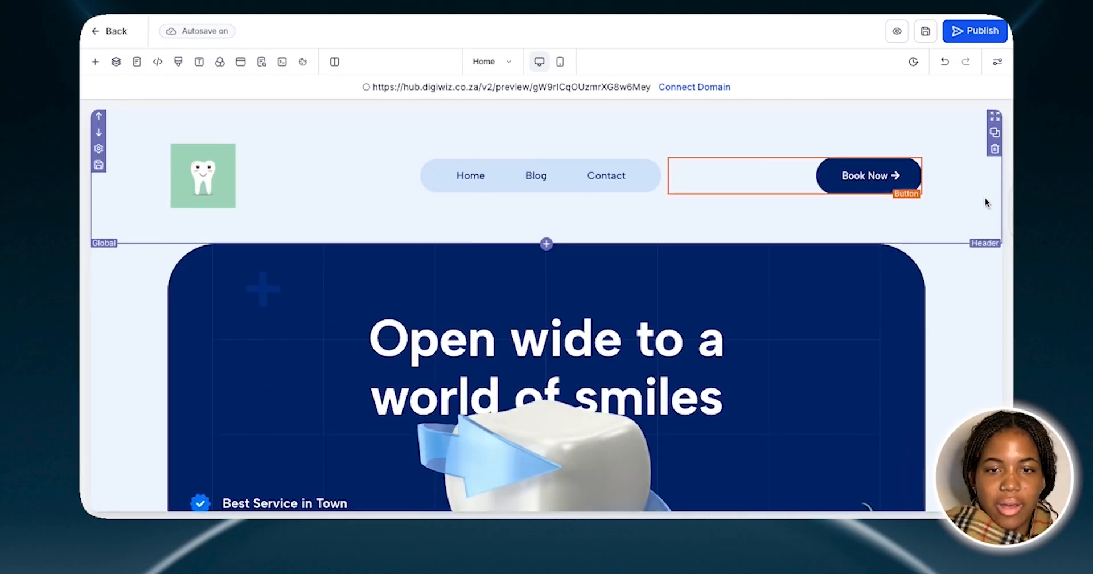
Open the hero section's settings and browse the prebuilt About section templates
{"action": "scroll", "coordinate": [985, 197], "scroll_direction": "down", "scroll_amount": 3}
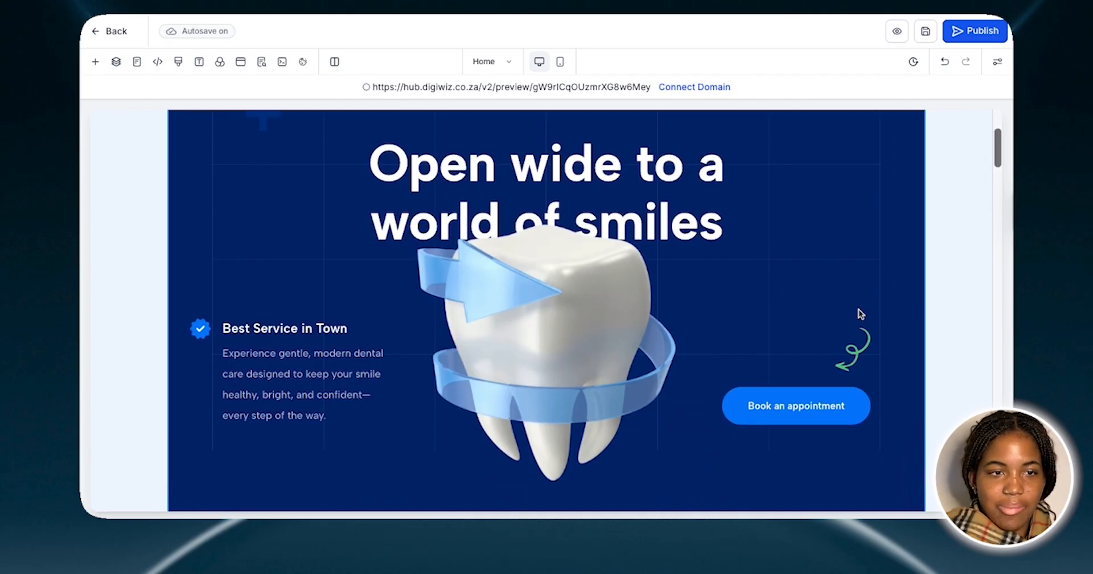
{"action": "scroll", "coordinate": [859, 309], "scroll_direction": "up", "scroll_amount": 1}
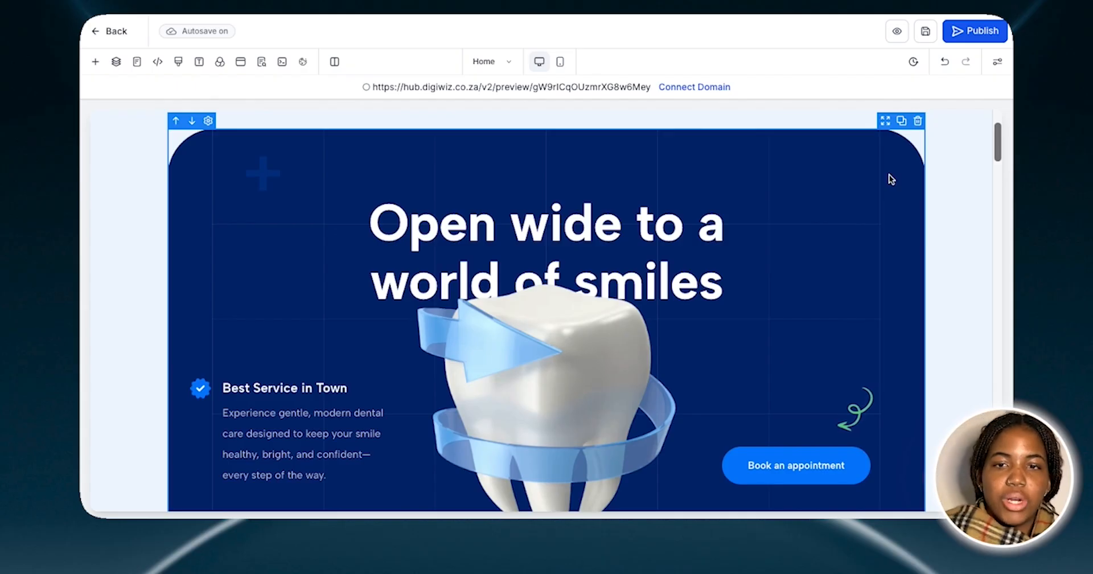
{"action": "left_click", "coordinate": [897, 191]}
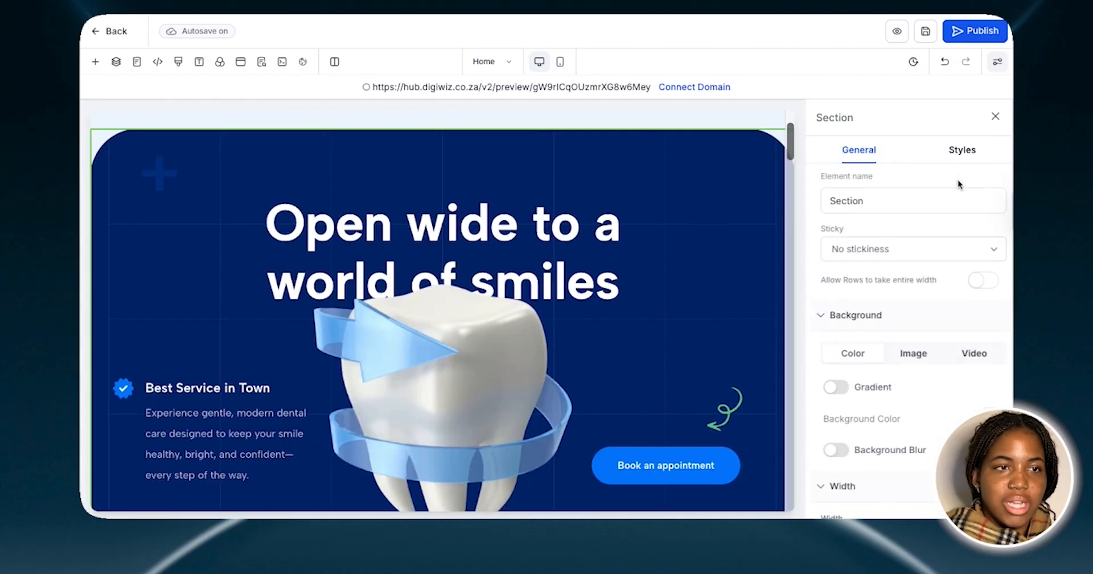
{"action": "left_click", "coordinate": [95, 62]}
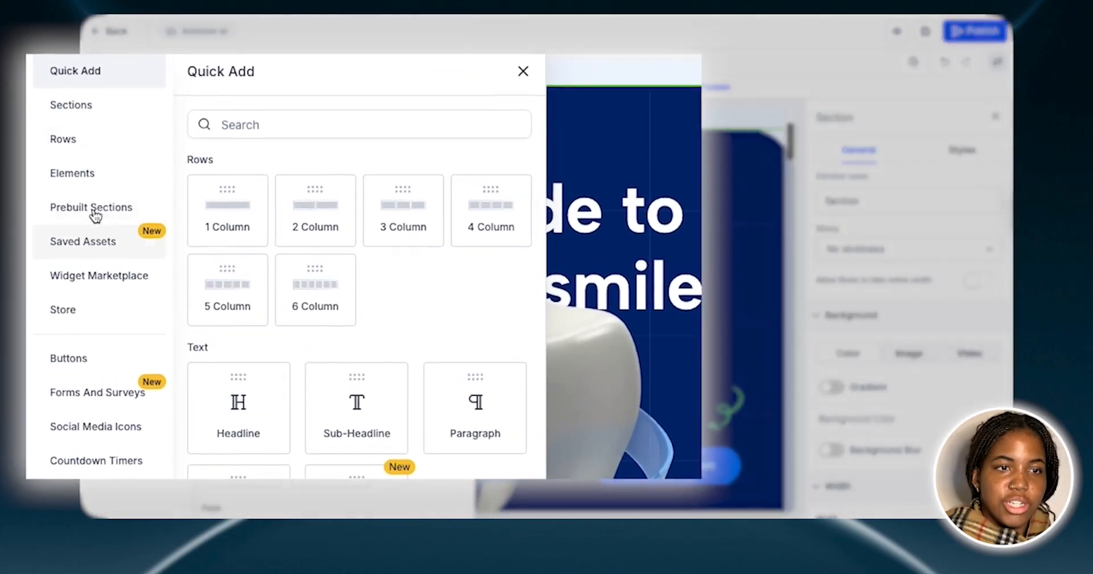
{"action": "left_click", "coordinate": [84, 206]}
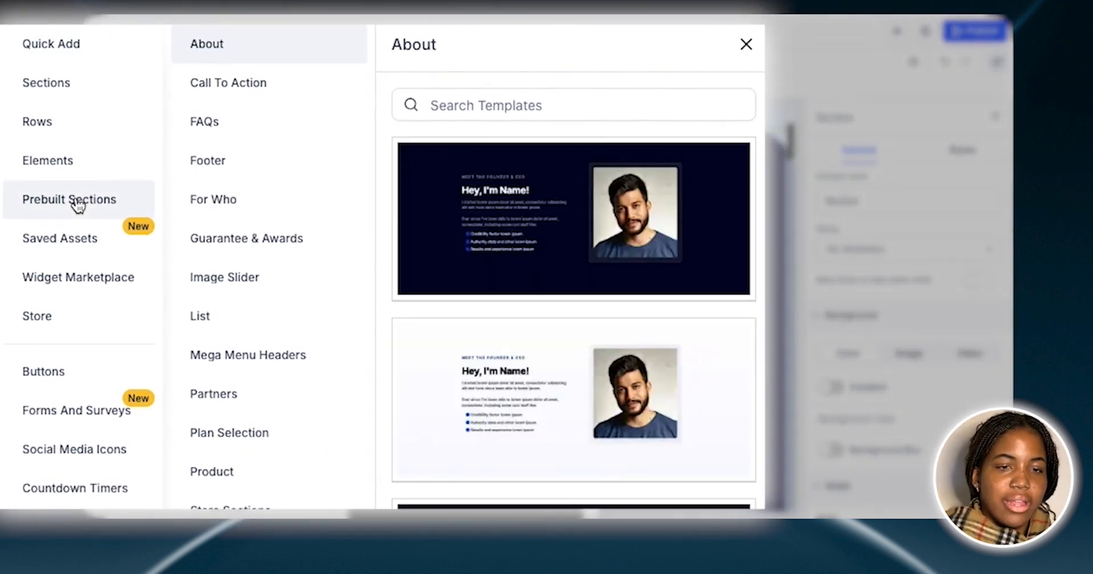
{"action": "scroll", "coordinate": [586, 375], "scroll_direction": "down", "scroll_amount": 3}
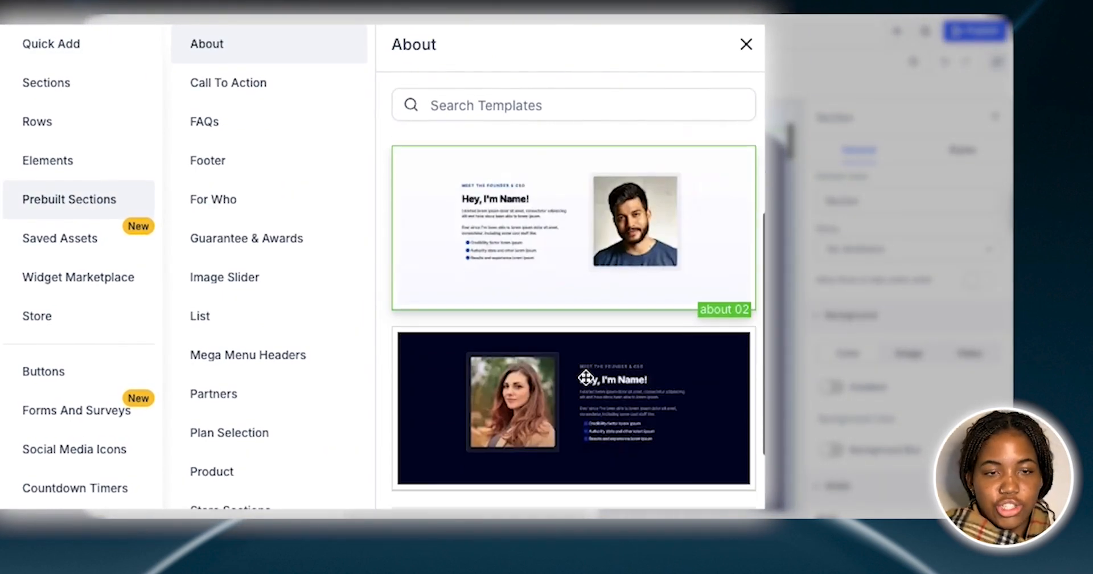
{"action": "scroll", "coordinate": [586, 377], "scroll_direction": "down", "scroll_amount": 8}
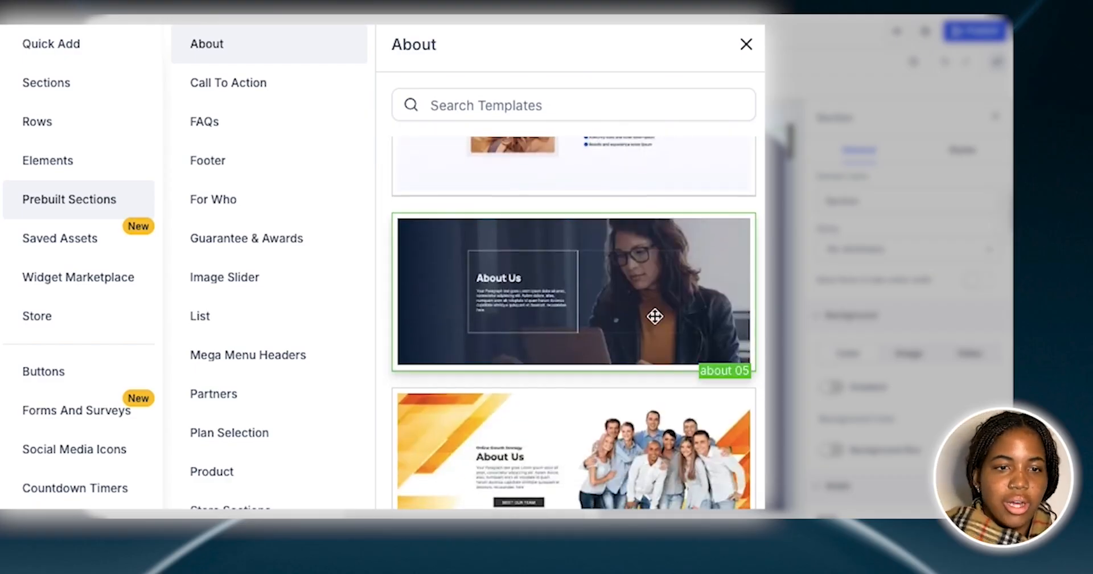
{"action": "scroll", "coordinate": [631, 497], "scroll_direction": "down", "scroll_amount": 2}
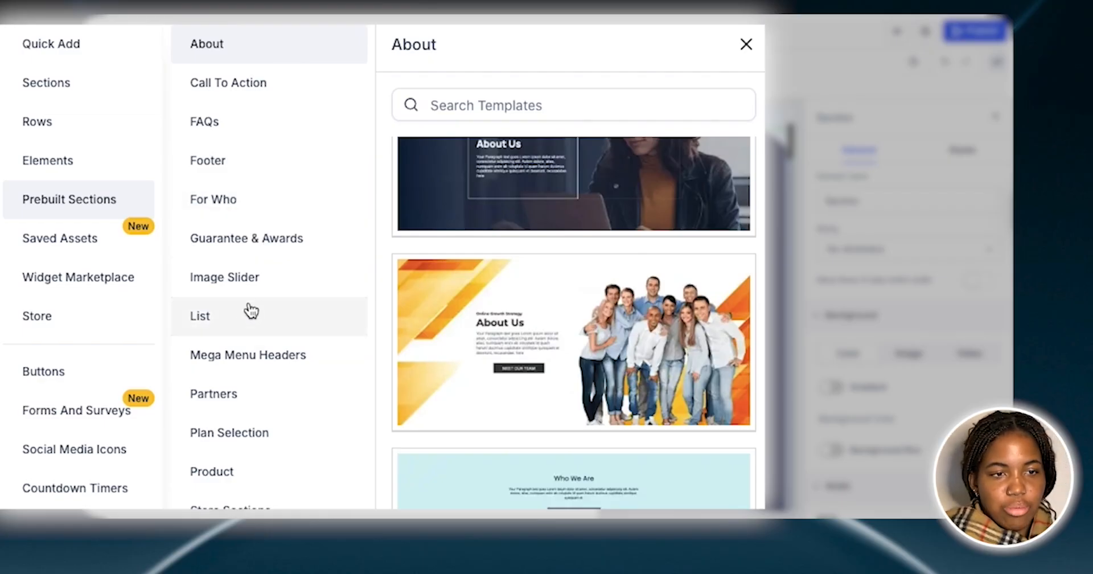
Browse the prebuilt Welcome section templates and close both the element library and the hero section's settings
{"action": "scroll", "coordinate": [245, 317], "scroll_direction": "down", "scroll_amount": 1}
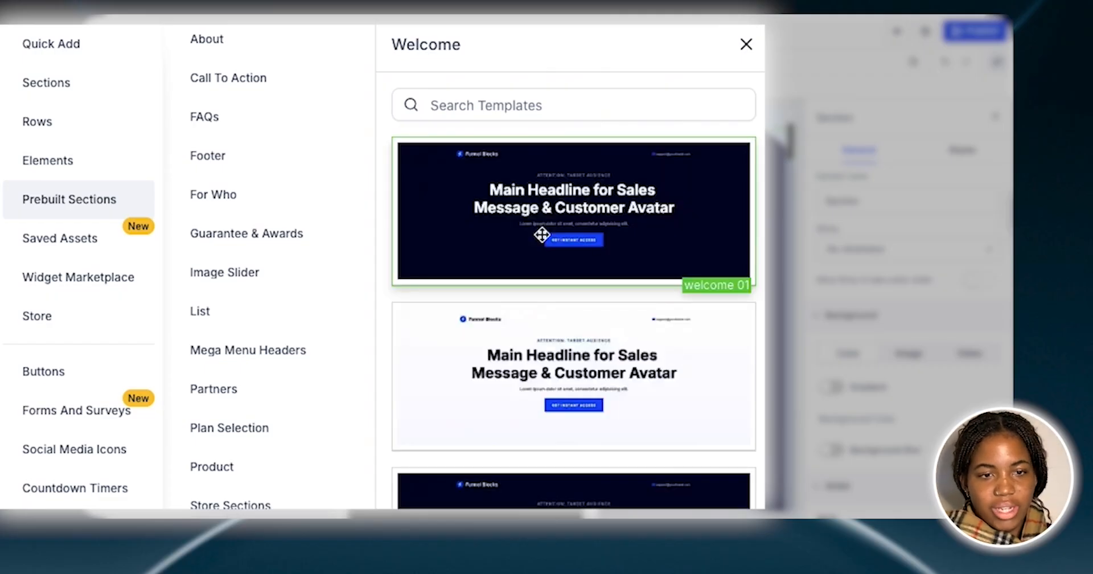
{"action": "scroll", "coordinate": [542, 234], "scroll_direction": "down", "scroll_amount": 5}
{"action": "scroll", "coordinate": [590, 347], "scroll_direction": "down", "scroll_amount": 5}
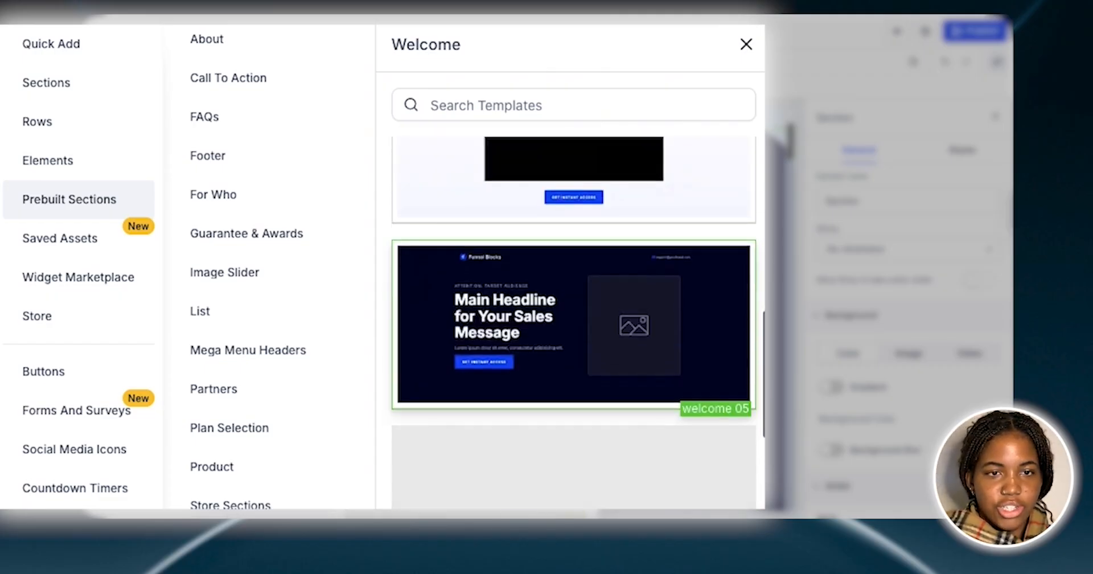
{"action": "scroll", "coordinate": [590, 348], "scroll_direction": "down", "scroll_amount": 4}
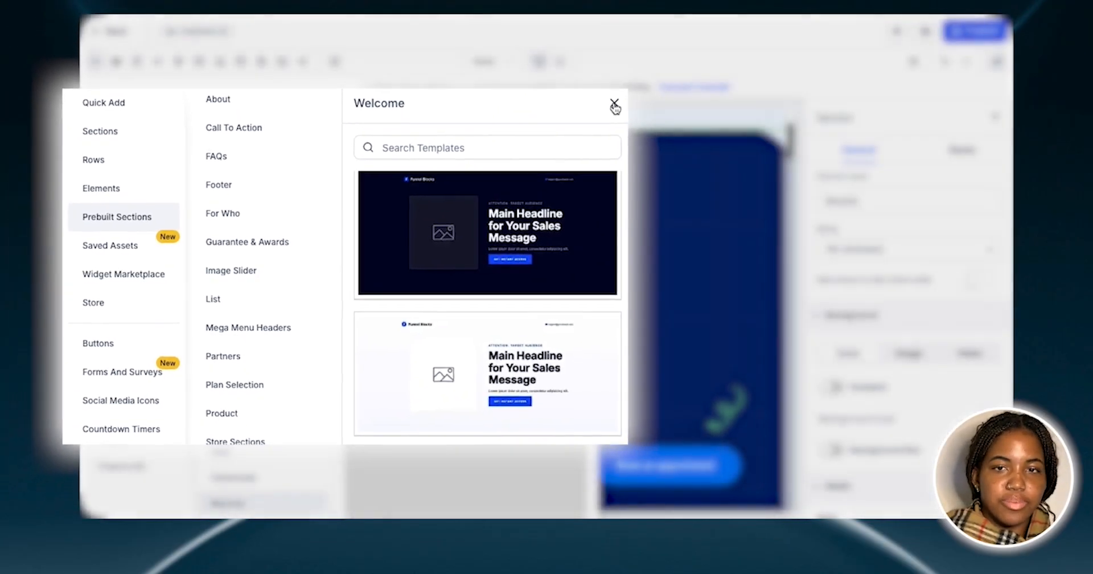
{"action": "left_click", "coordinate": [663, 86]}
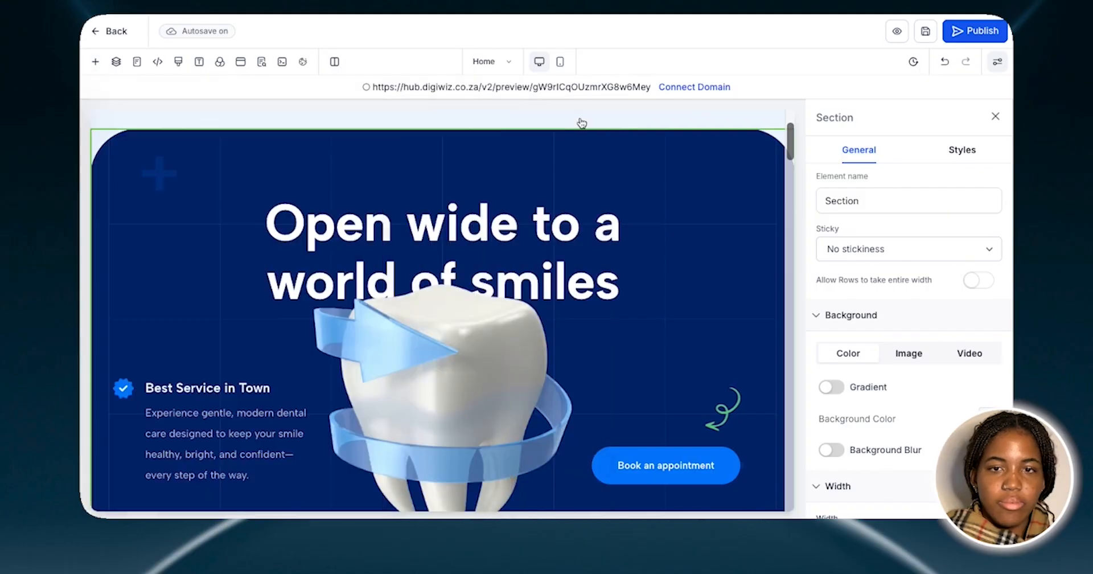
{"action": "left_click", "coordinate": [997, 121]}
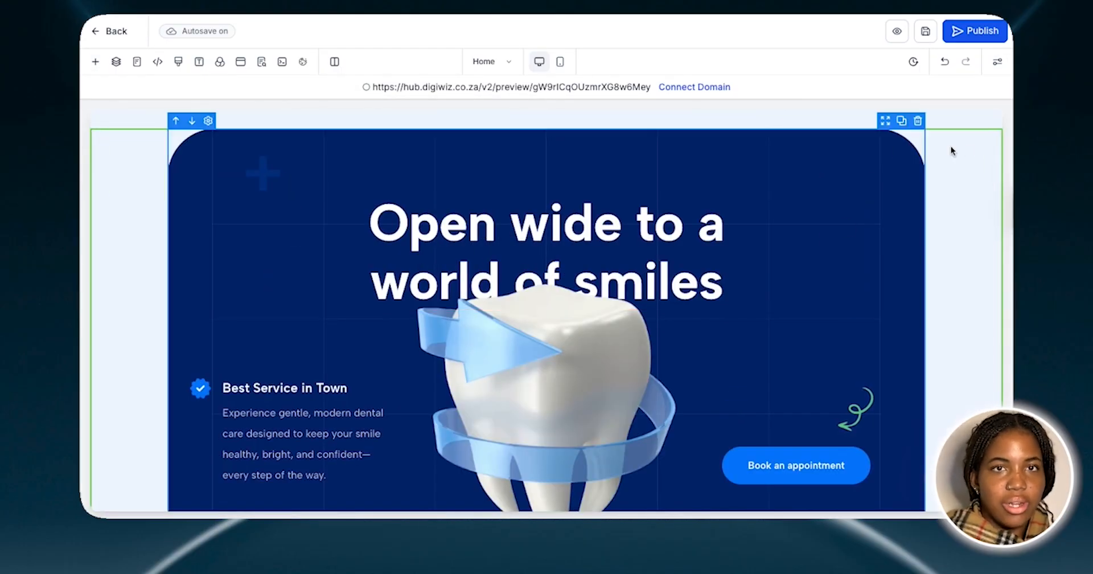
Examine the home page sections from the hero down to the Our Expertise service cards
{"action": "scroll", "coordinate": [978, 196], "scroll_direction": "down", "scroll_amount": 2}
{"action": "scroll", "coordinate": [978, 196], "scroll_direction": "up", "scroll_amount": 1}
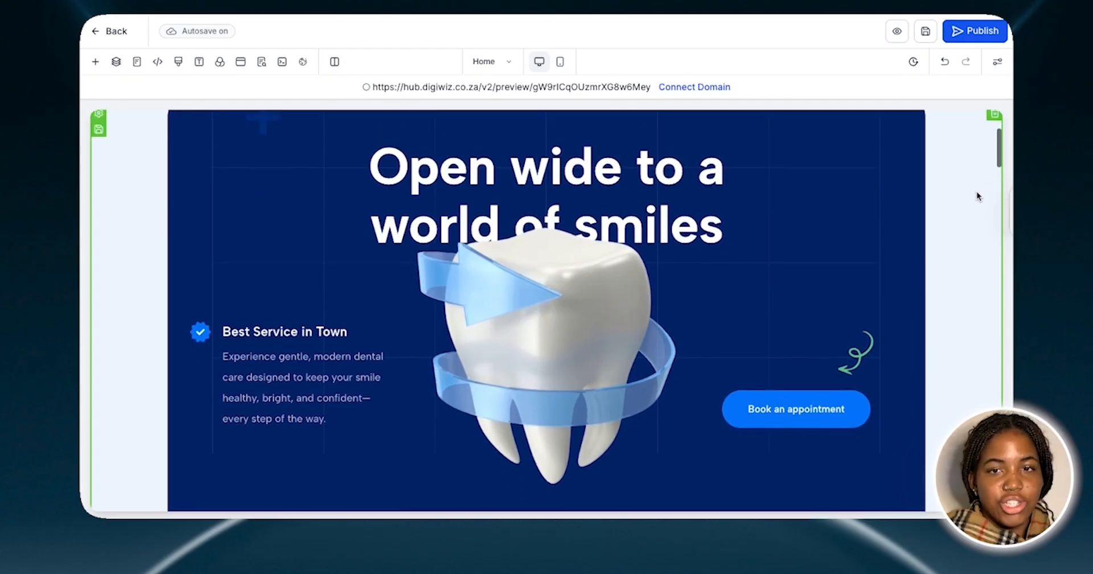
{"action": "scroll", "coordinate": [978, 197], "scroll_direction": "down", "scroll_amount": 6}
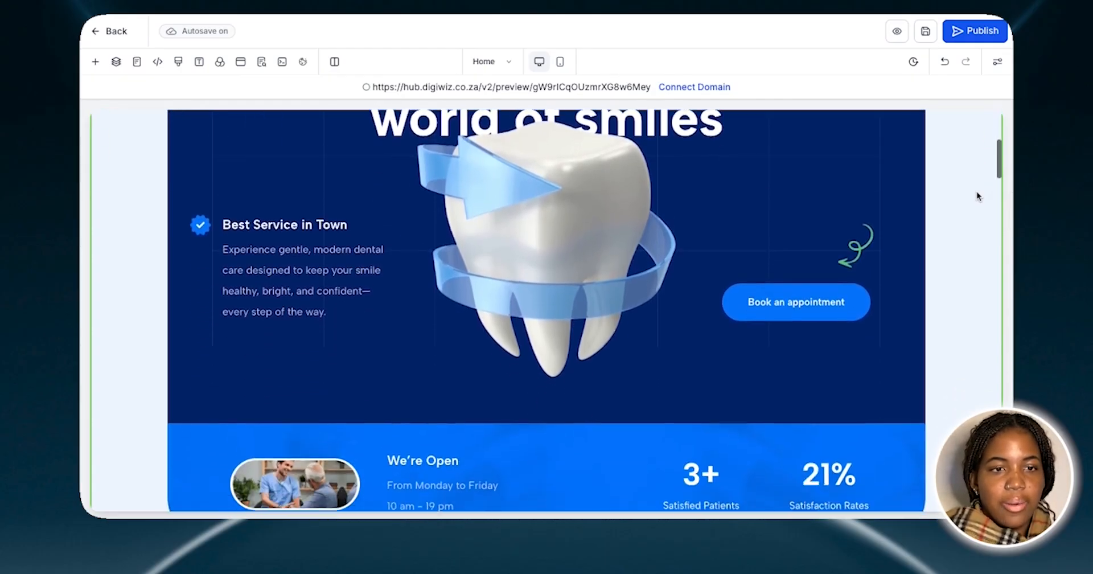
{"action": "scroll", "coordinate": [978, 197], "scroll_direction": "down", "scroll_amount": 4}
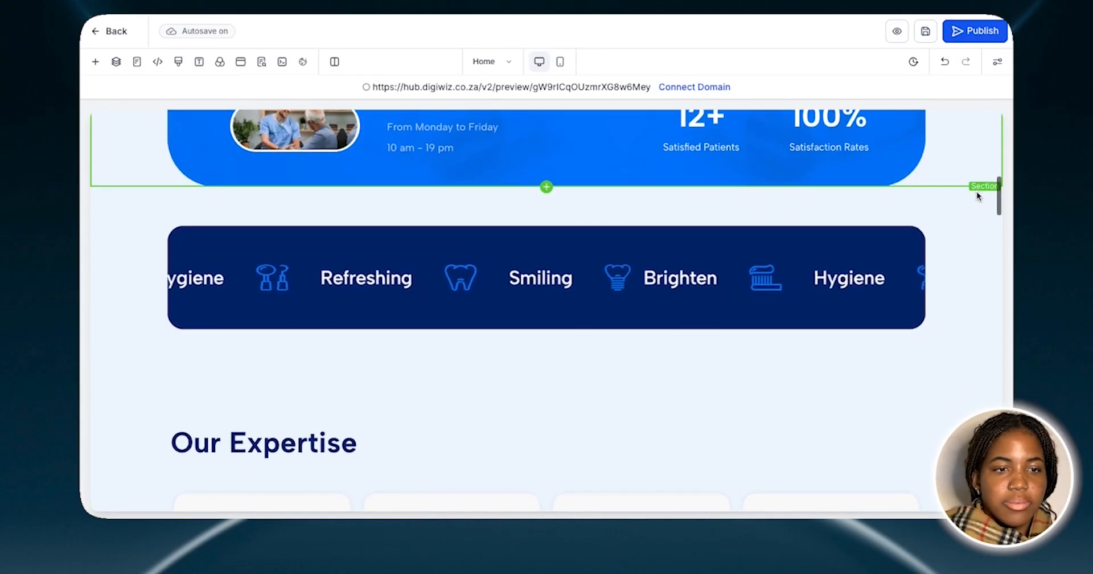
{"action": "scroll", "coordinate": [977, 197], "scroll_direction": "down", "scroll_amount": 3}
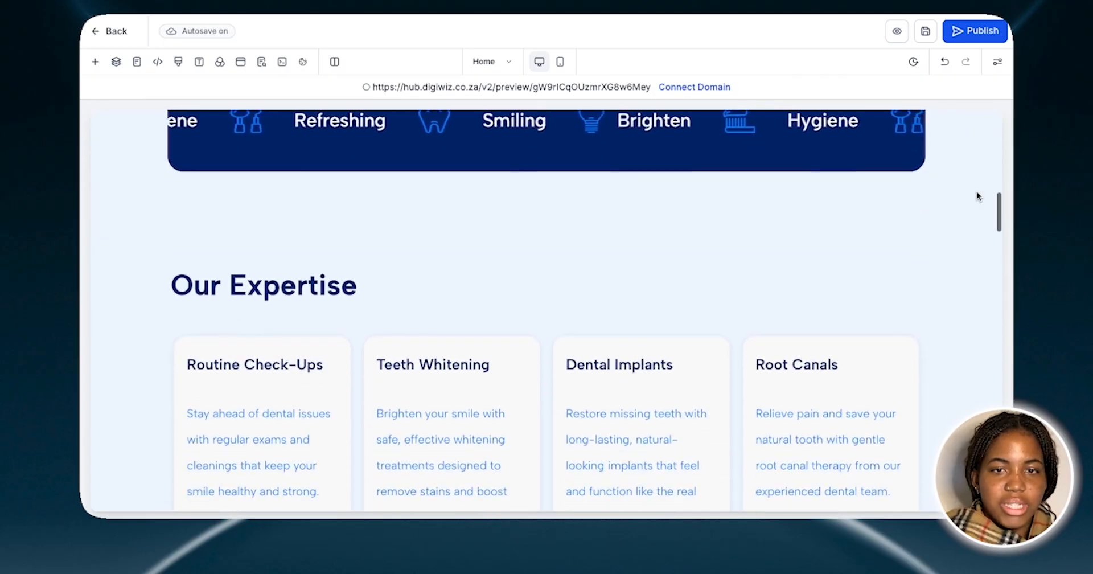
{"action": "scroll", "coordinate": [977, 197], "scroll_direction": "down", "scroll_amount": 3}
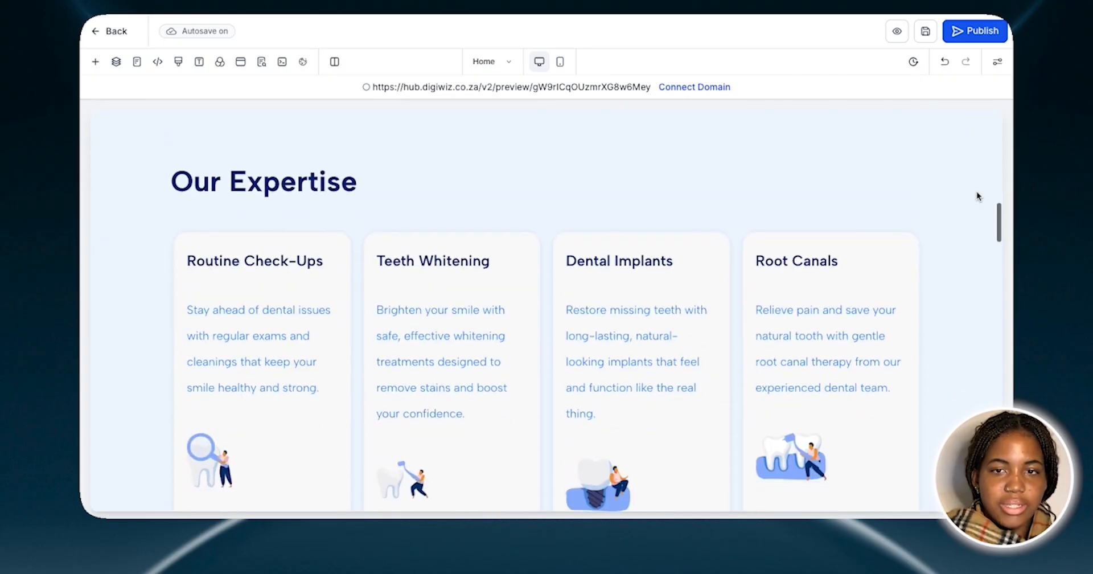
Open the Our Expertise section's general settings, view its service cards, and close the settings
{"action": "left_click", "coordinate": [971, 222]}
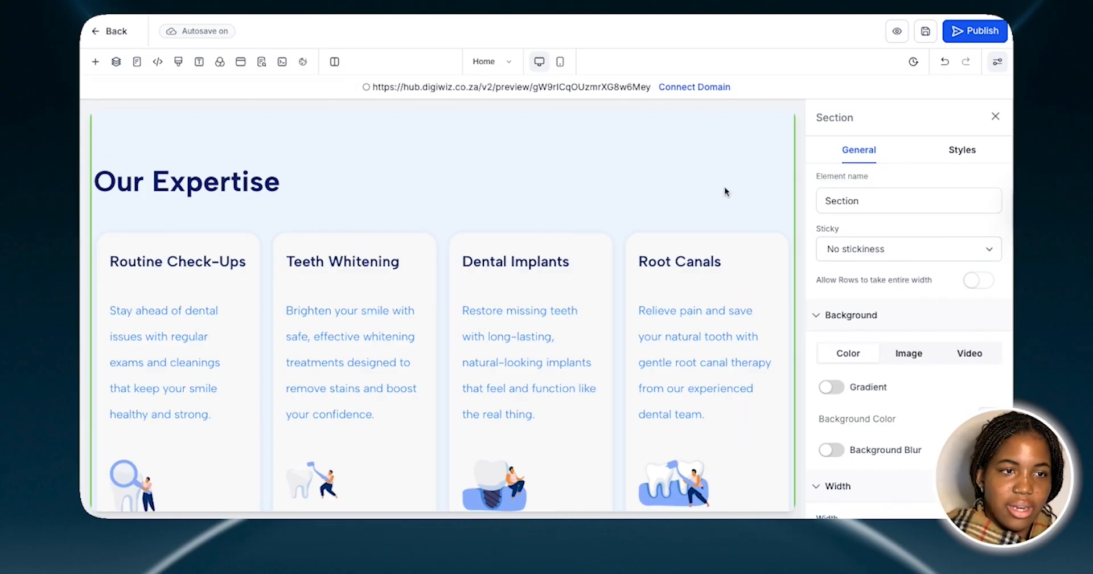
{"action": "scroll", "coordinate": [725, 192], "scroll_direction": "up", "scroll_amount": 2}
{"action": "scroll", "coordinate": [725, 192], "scroll_direction": "down", "scroll_amount": 3}
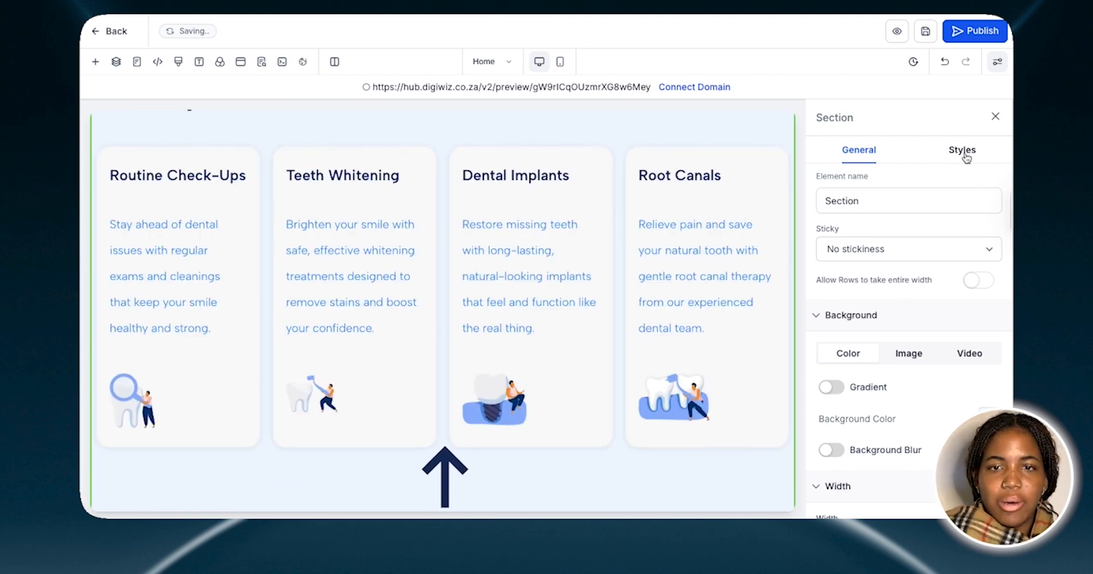
{"action": "left_click", "coordinate": [996, 117]}
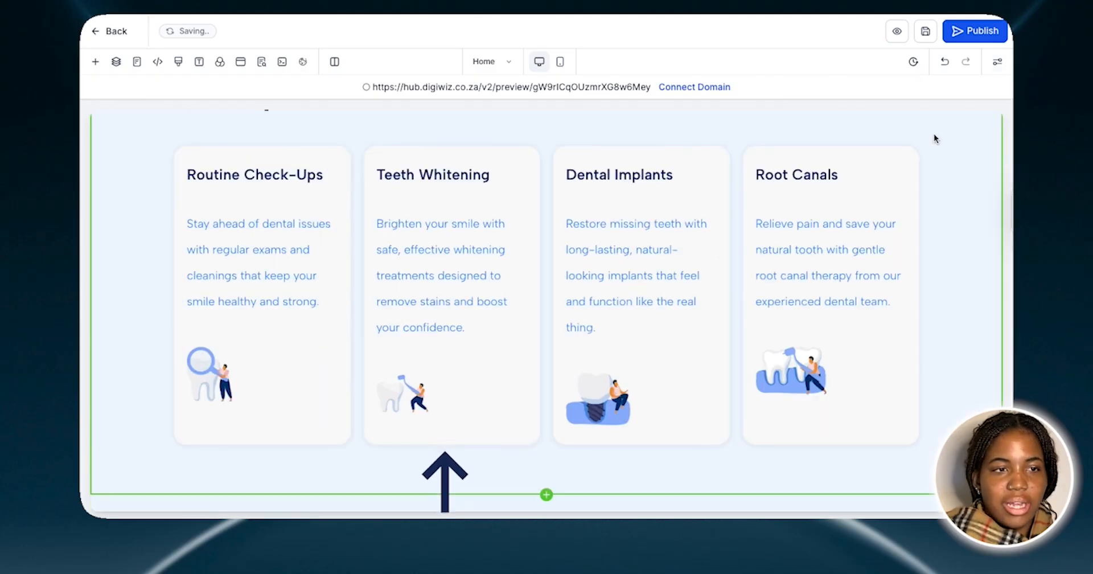
Open the element library and view the available section width layouts
{"action": "scroll", "coordinate": [935, 138], "scroll_direction": "up", "scroll_amount": 1}
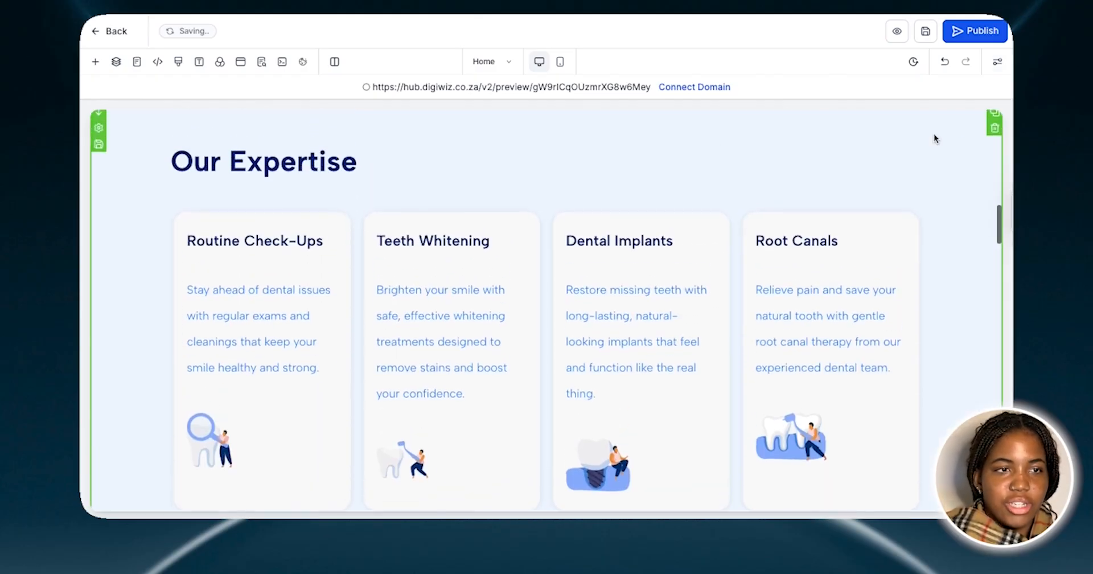
{"action": "left_click", "coordinate": [95, 63]}
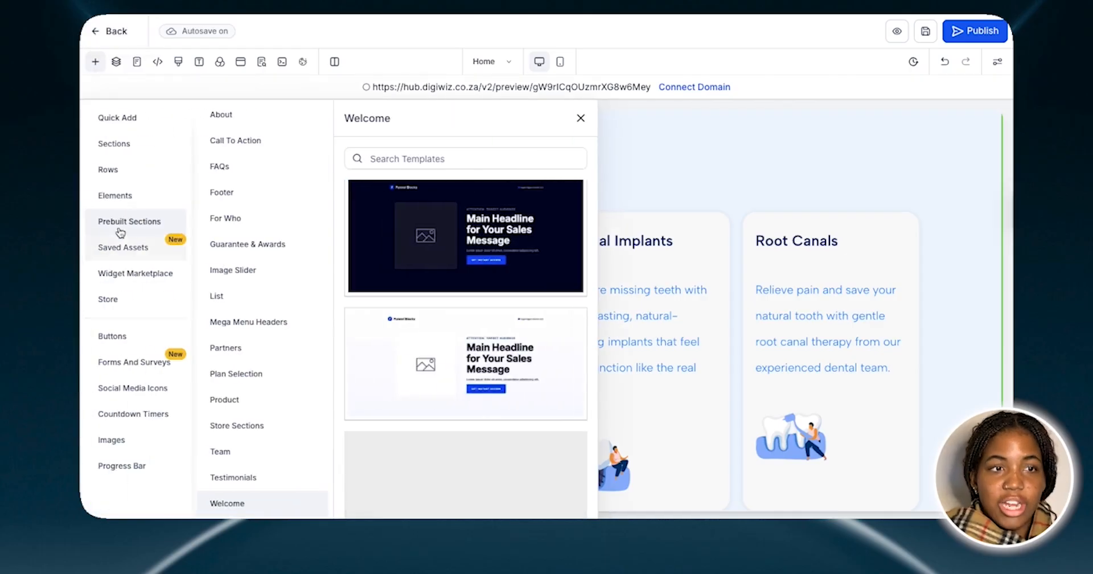
{"action": "left_click", "coordinate": [115, 146]}
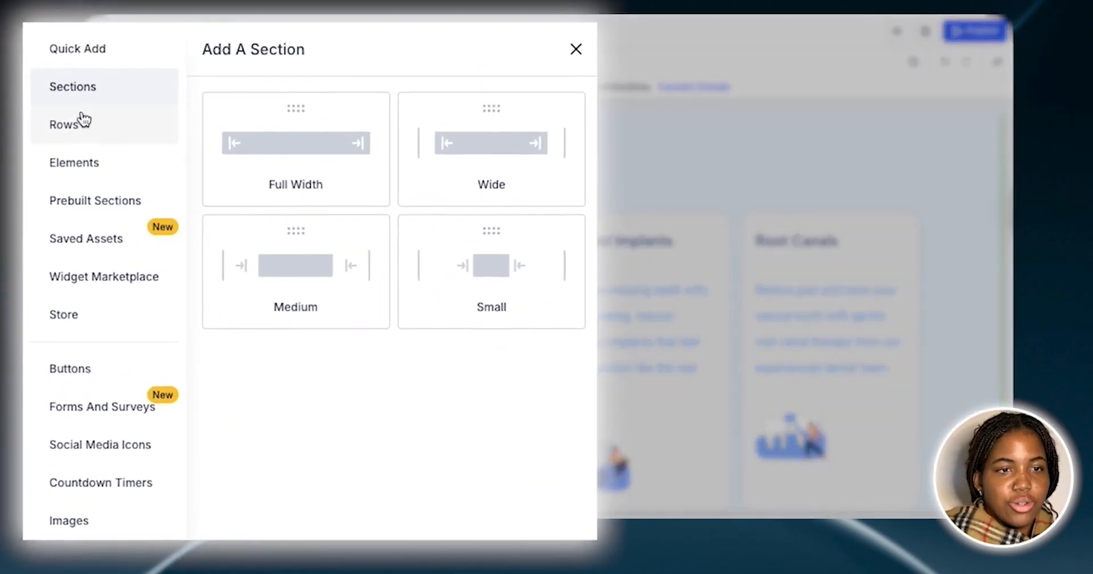
Browse the Quick Add elements from rows and text down to the countdown and block elements, and close the element library
{"action": "left_click", "coordinate": [76, 53]}
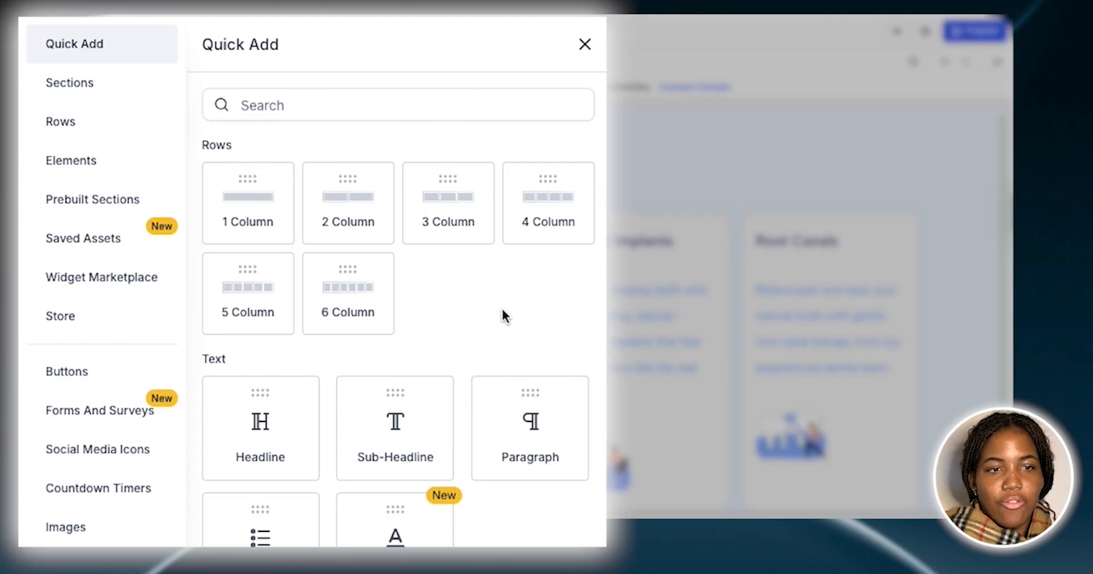
{"action": "scroll", "coordinate": [503, 316], "scroll_direction": "down", "scroll_amount": 5}
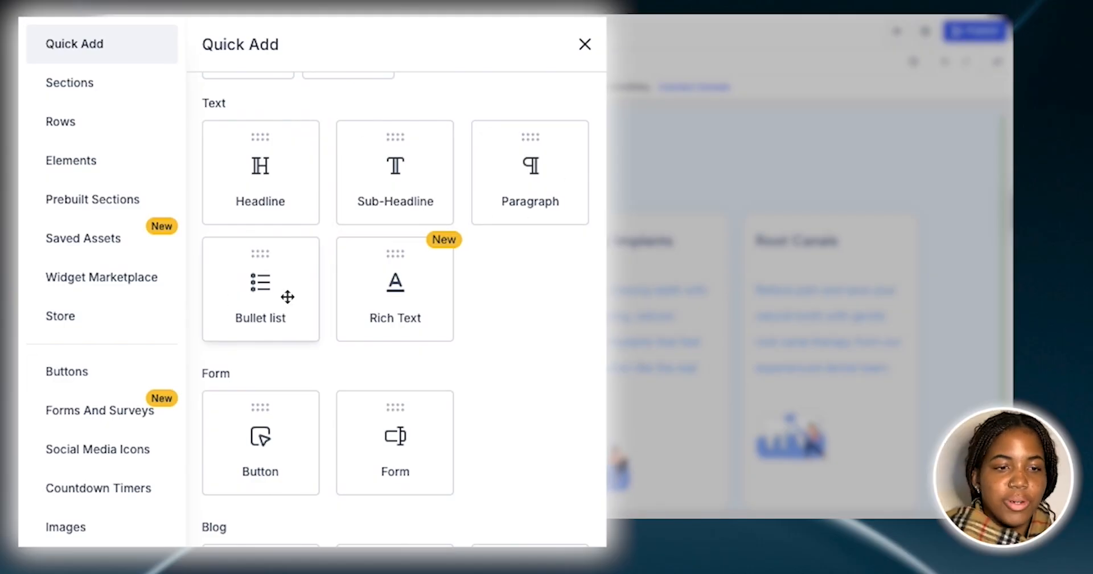
{"action": "scroll", "coordinate": [288, 297], "scroll_direction": "down", "scroll_amount": 3}
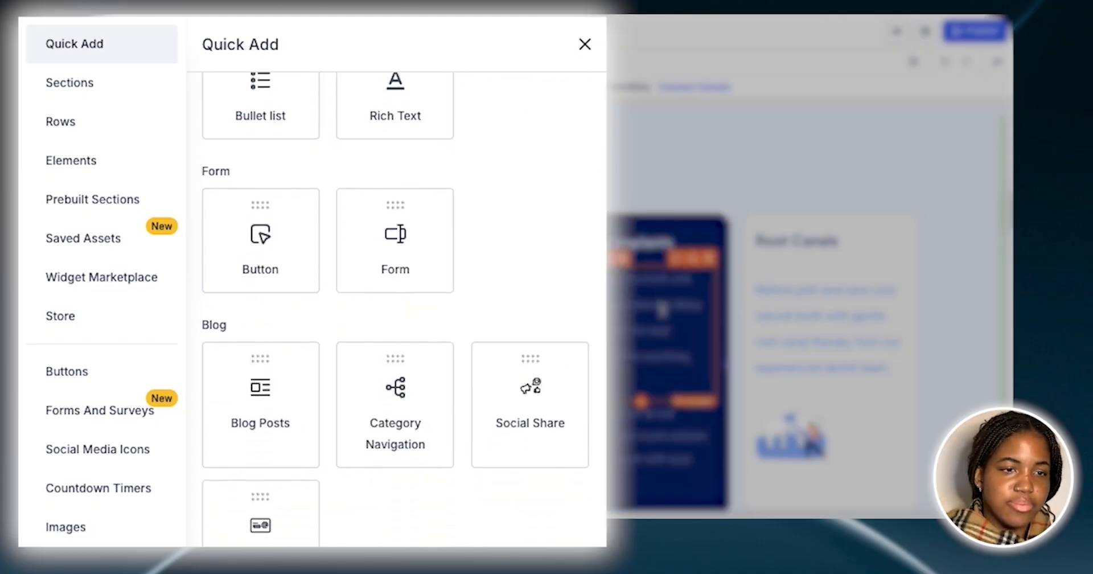
{"action": "scroll", "coordinate": [664, 311], "scroll_direction": "down", "scroll_amount": 2}
{"action": "scroll", "coordinate": [664, 311], "scroll_direction": "up", "scroll_amount": 1}
{"action": "scroll", "coordinate": [439, 151], "scroll_direction": "down", "scroll_amount": 6}
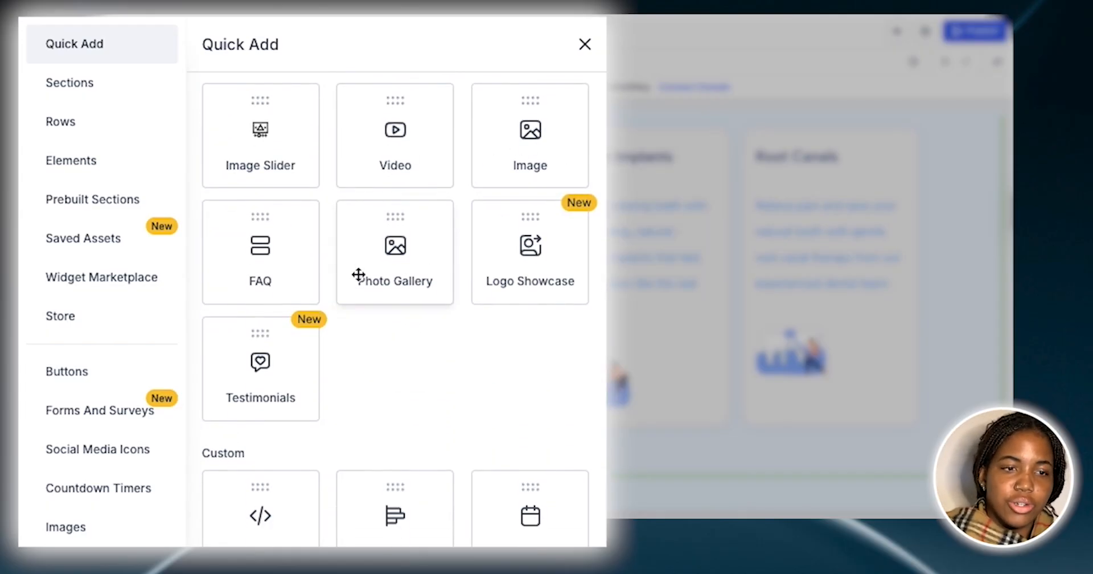
{"action": "scroll", "coordinate": [514, 302], "scroll_direction": "down", "scroll_amount": 4}
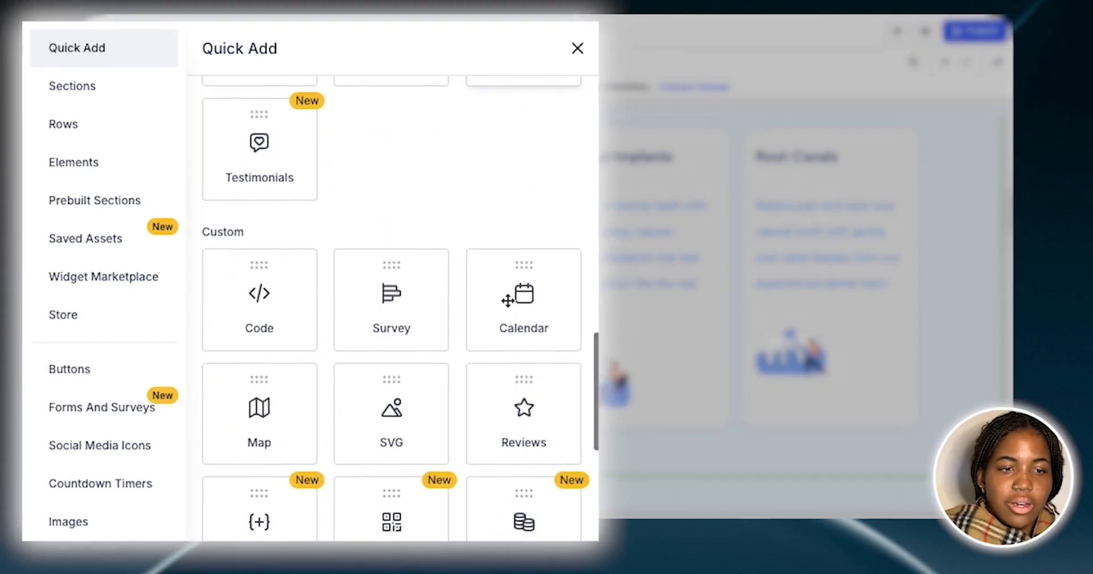
{"action": "scroll", "coordinate": [360, 363], "scroll_direction": "down", "scroll_amount": 5}
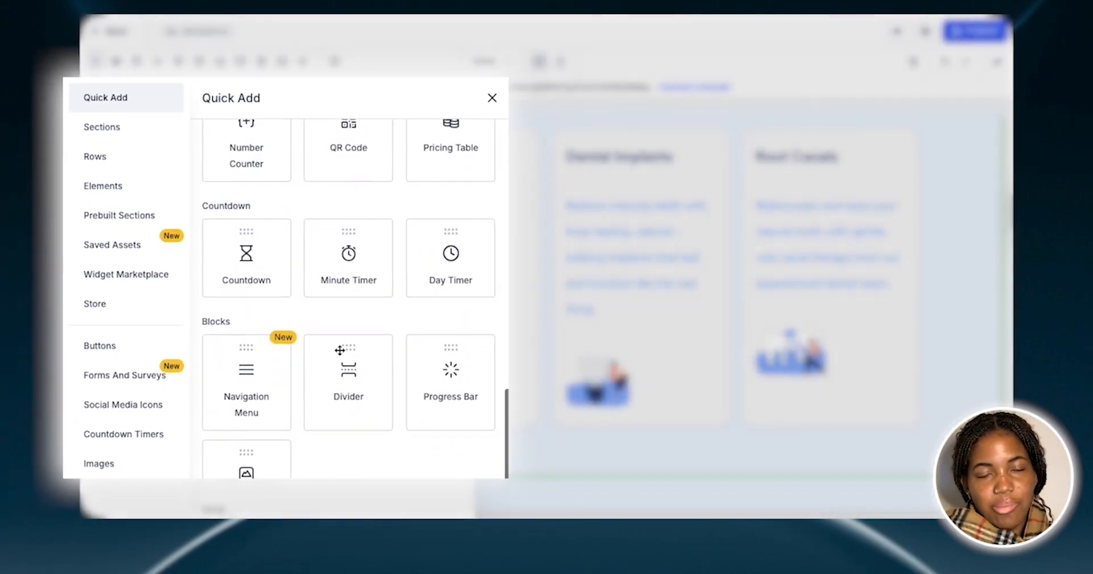
{"action": "left_click", "coordinate": [463, 117]}
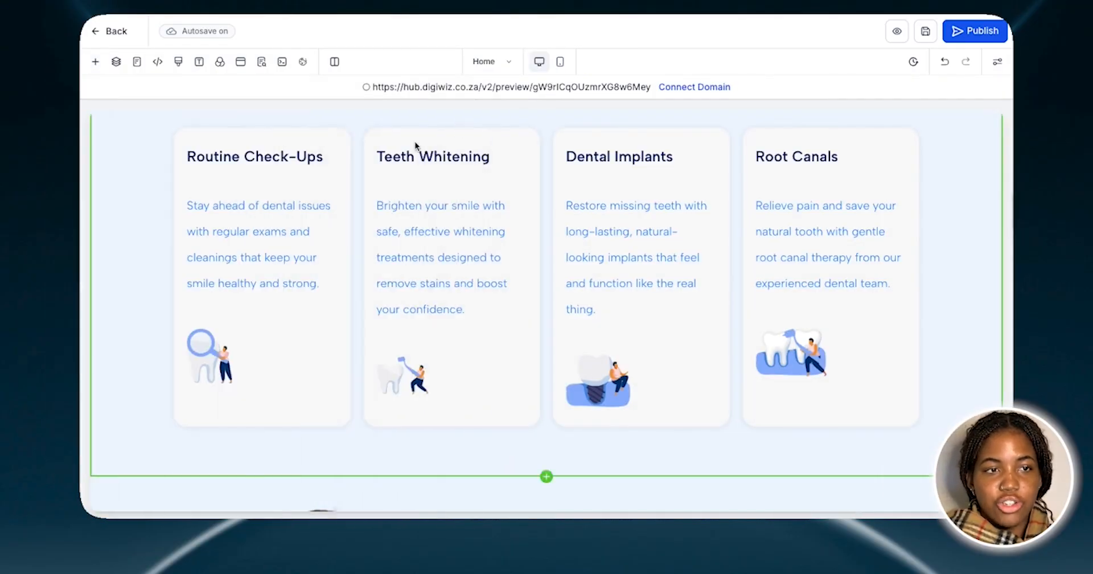
Open the general settings of the "Smiles make the first impression" section below Our Expertise
{"action": "scroll", "coordinate": [361, 171], "scroll_direction": "up", "scroll_amount": 2}
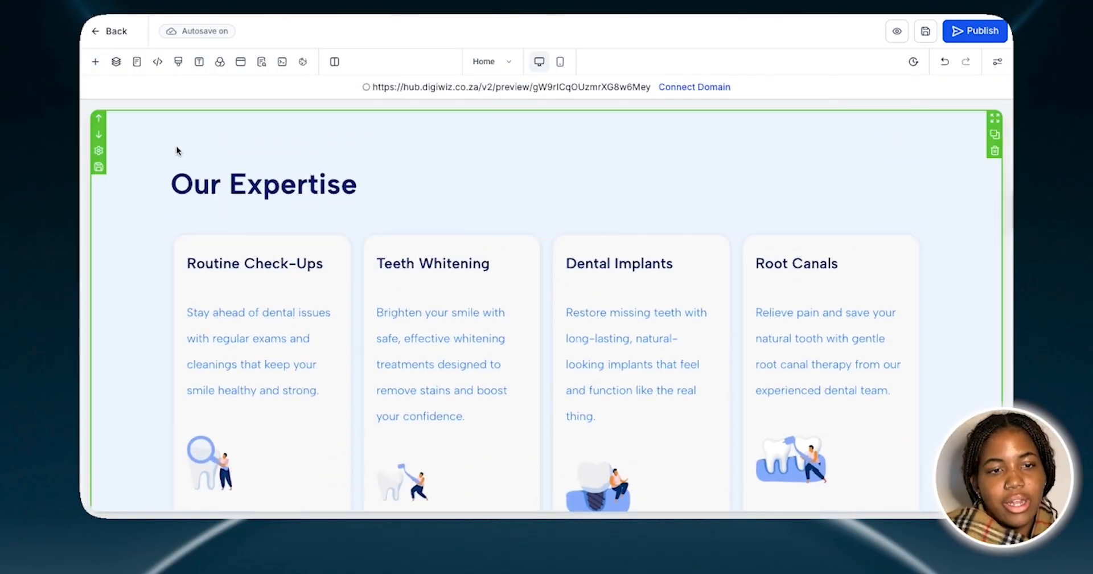
{"action": "scroll", "coordinate": [176, 151], "scroll_direction": "down", "scroll_amount": 6}
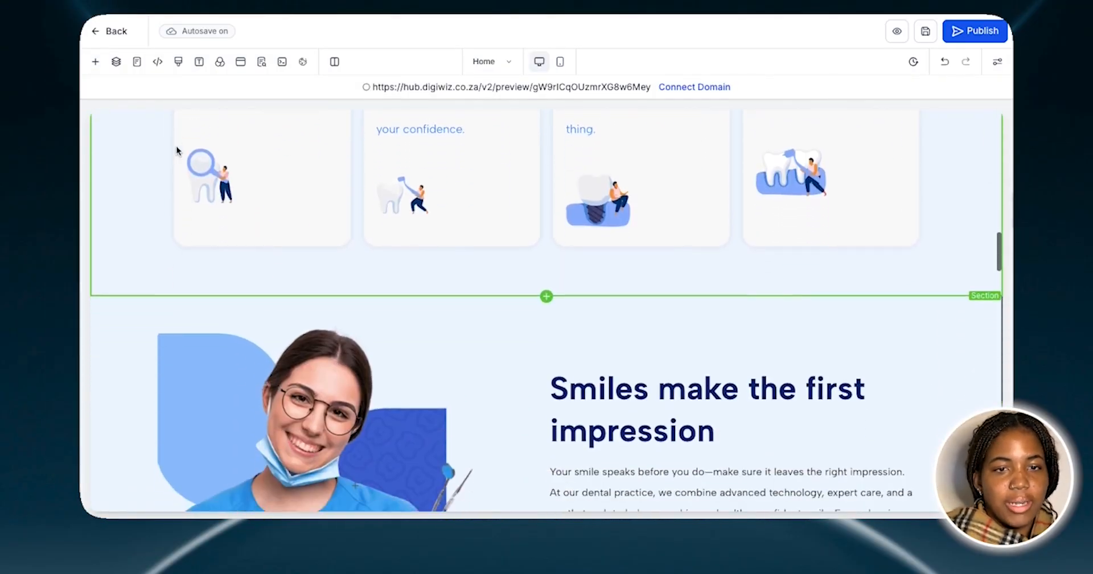
{"action": "scroll", "coordinate": [176, 150], "scroll_direction": "down", "scroll_amount": 2}
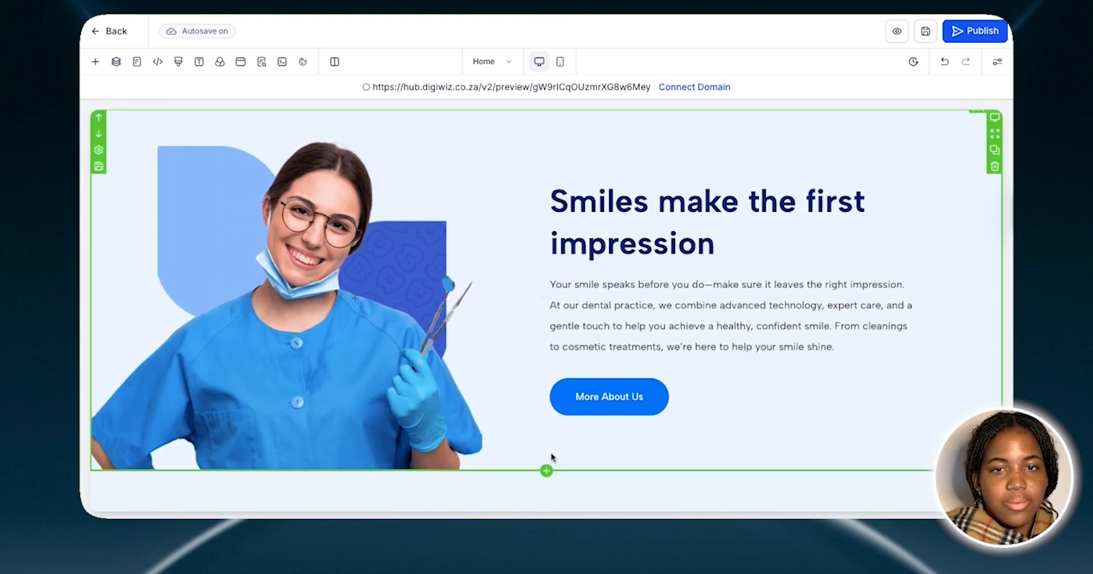
{"action": "left_click", "coordinate": [552, 459]}
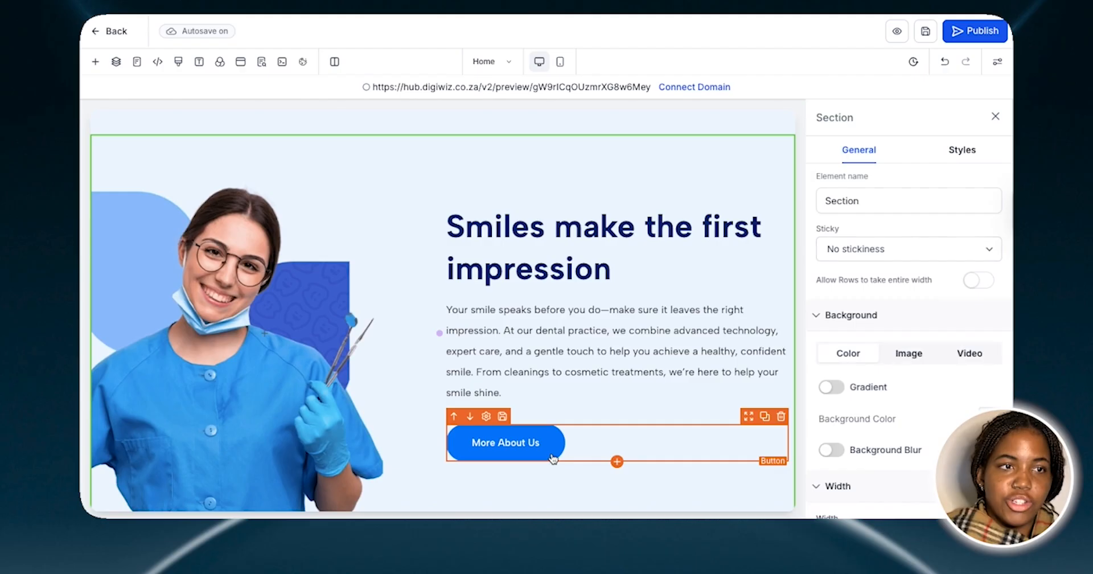
Browse the prebuilt About section templates, and return to the Quick Add elements before closing the element library
{"action": "left_click", "coordinate": [94, 62]}
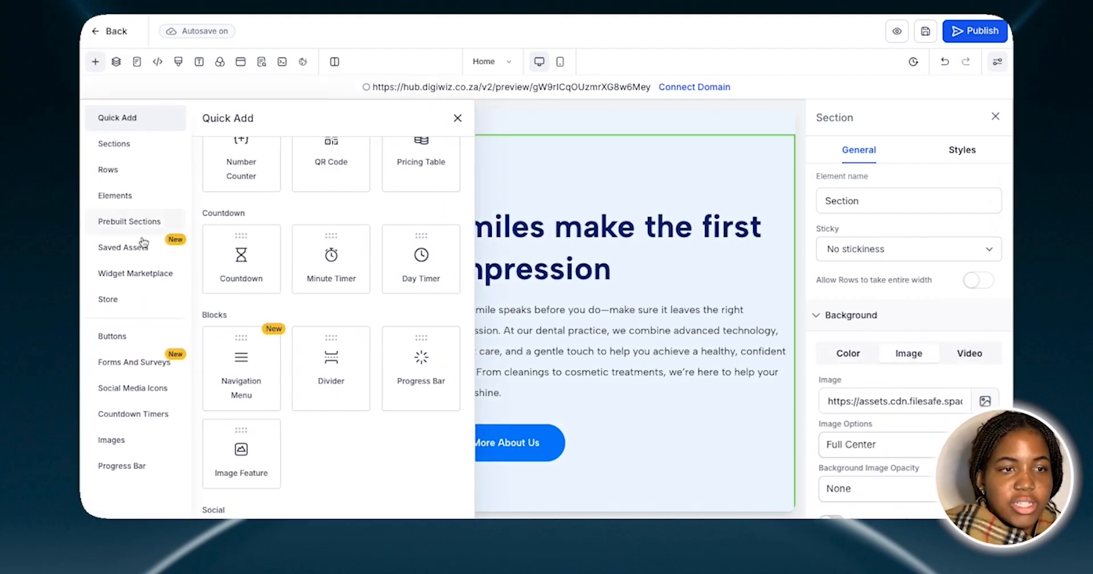
{"action": "left_click", "coordinate": [129, 224]}
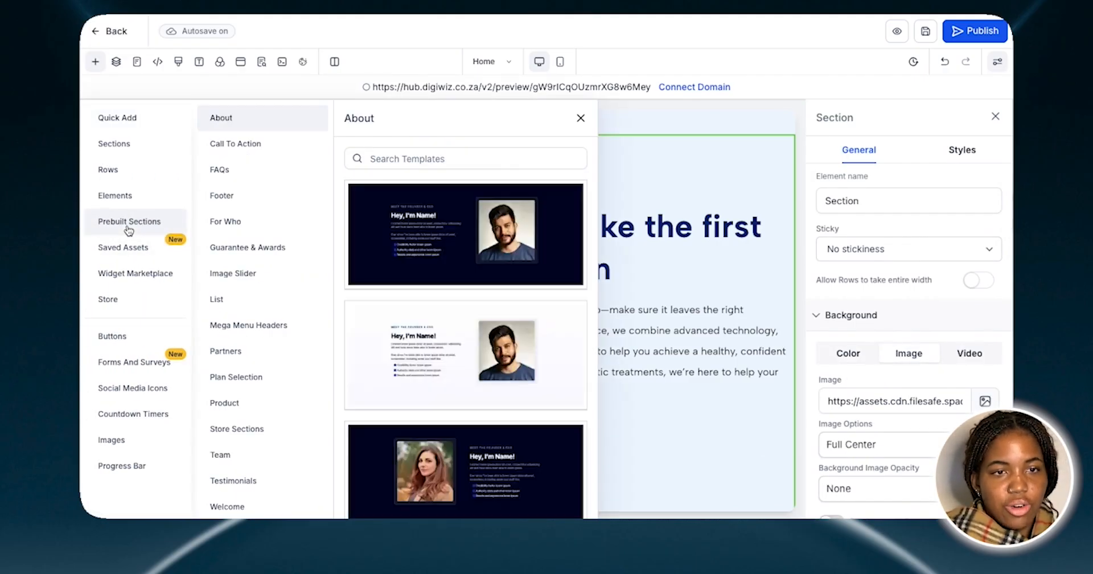
{"action": "scroll", "coordinate": [460, 321], "scroll_direction": "down", "scroll_amount": 5}
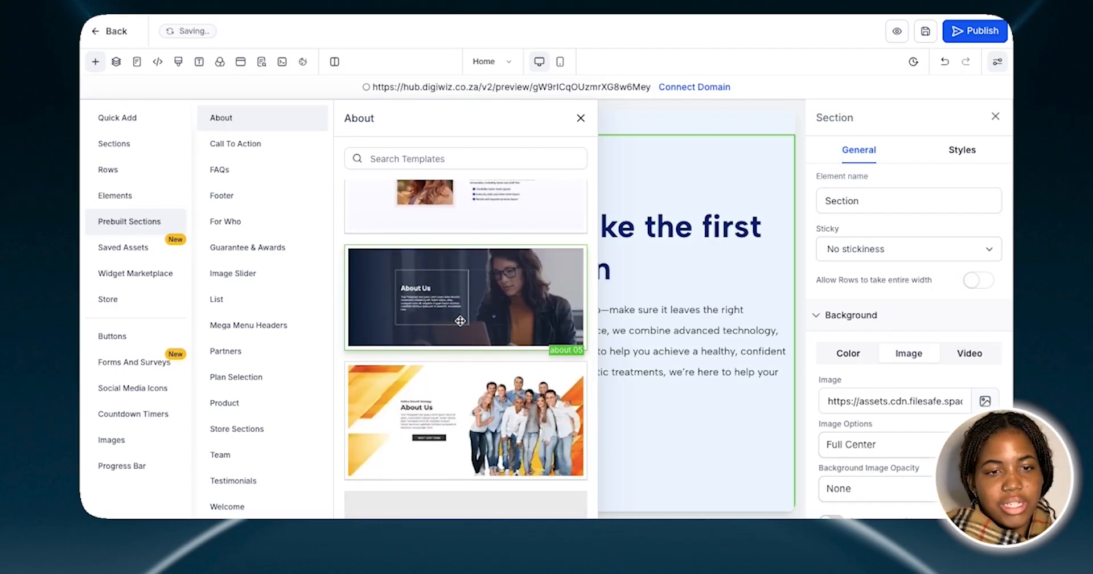
{"action": "scroll", "coordinate": [460, 321], "scroll_direction": "down", "scroll_amount": 5}
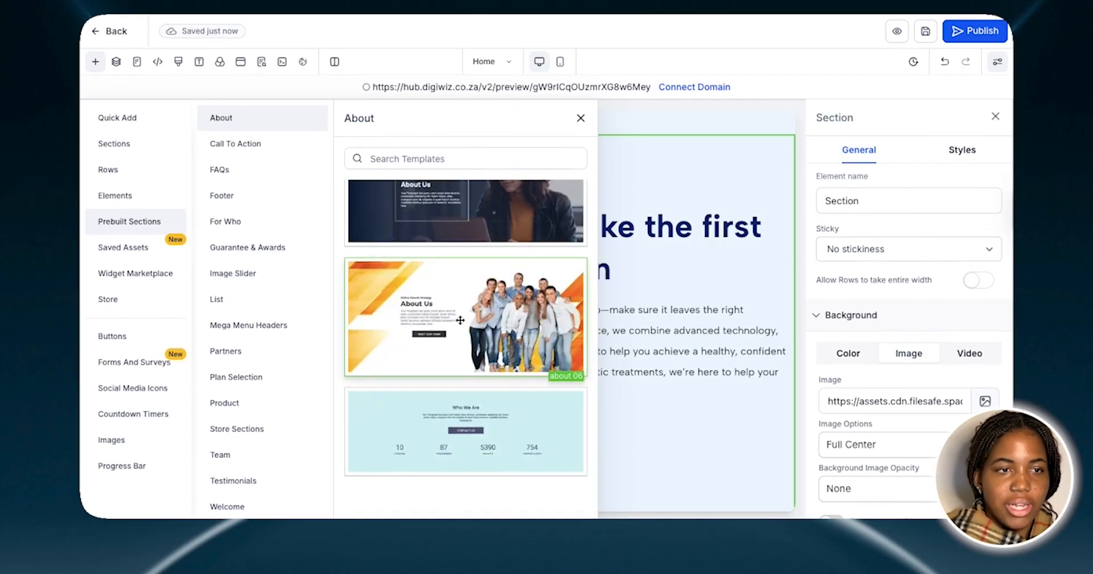
{"action": "scroll", "coordinate": [460, 321], "scroll_direction": "up", "scroll_amount": 1}
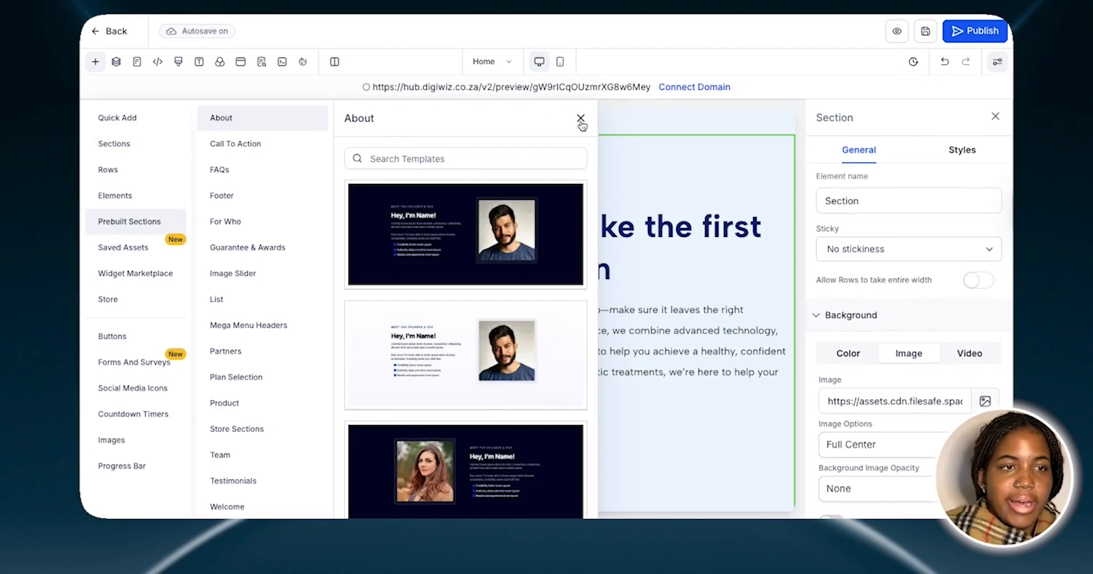
{"action": "left_click", "coordinate": [129, 117]}
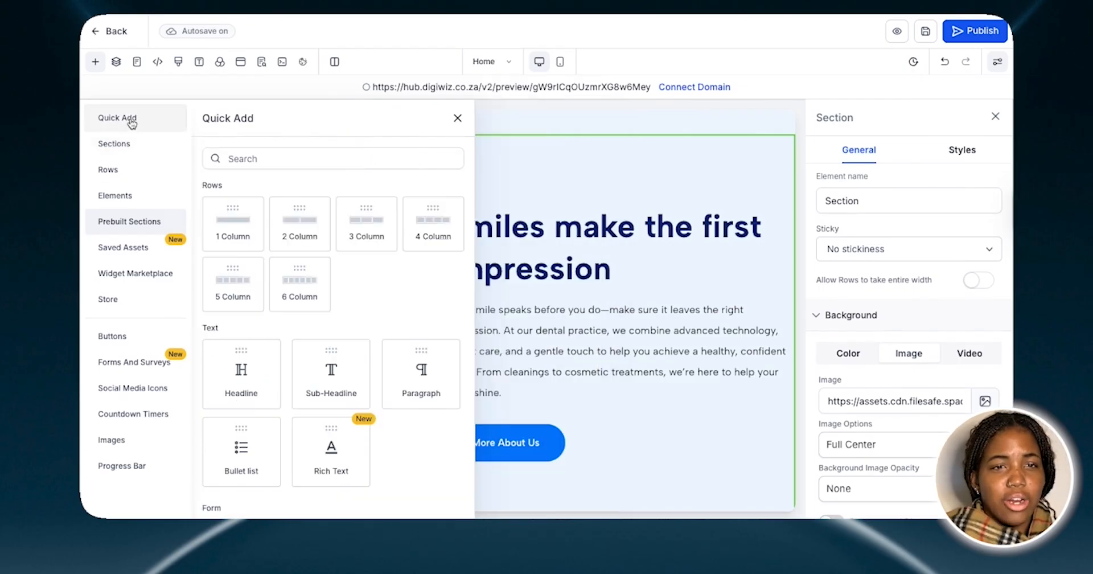
{"action": "left_click", "coordinate": [458, 118]}
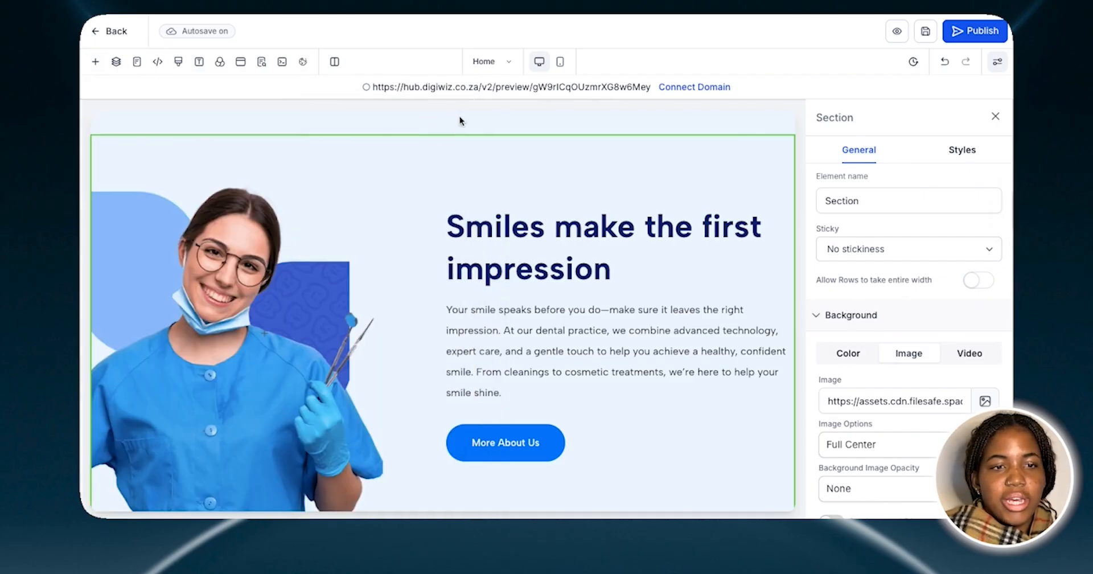
View the Quick Add row layouts, and close both the element library and the "Smiles make the first impression" section's settings
{"action": "scroll", "coordinate": [505, 265], "scroll_direction": "down", "scroll_amount": 1}
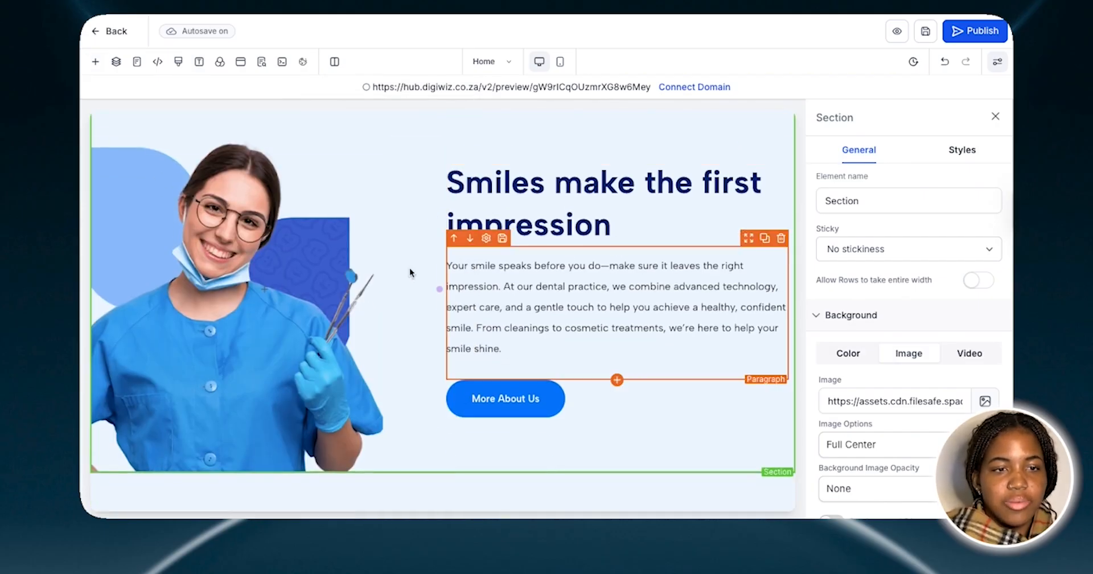
{"action": "left_click", "coordinate": [95, 61]}
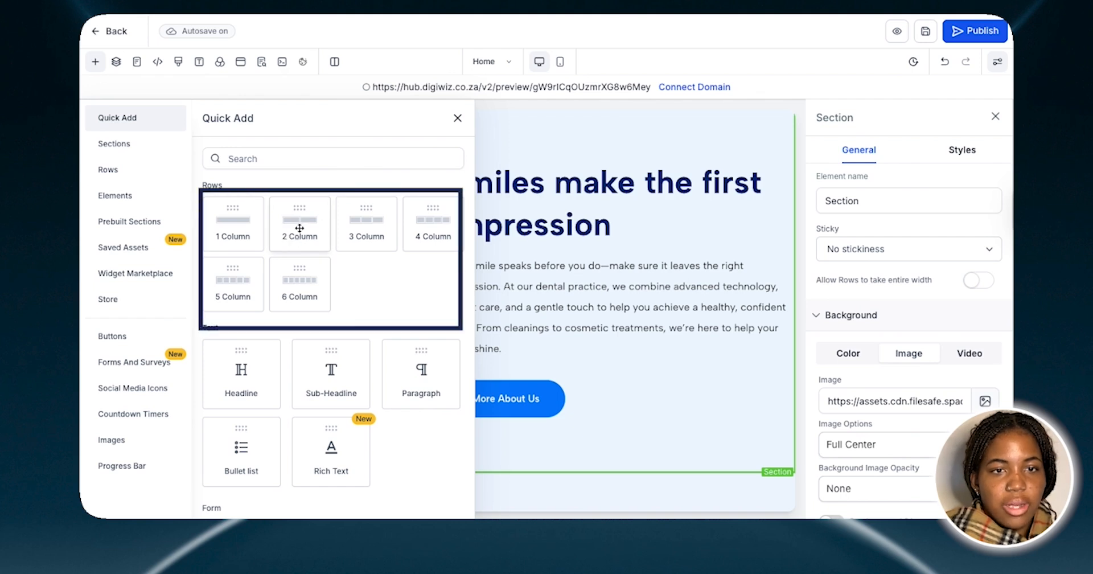
{"action": "left_click", "coordinate": [458, 119]}
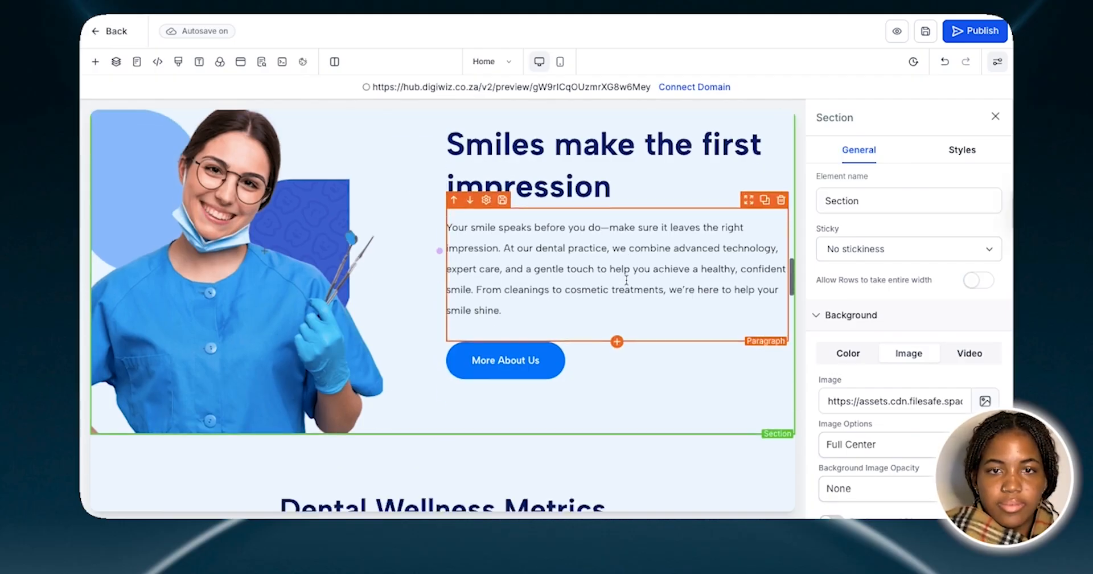
{"action": "scroll", "coordinate": [623, 286], "scroll_direction": "down", "scroll_amount": 3}
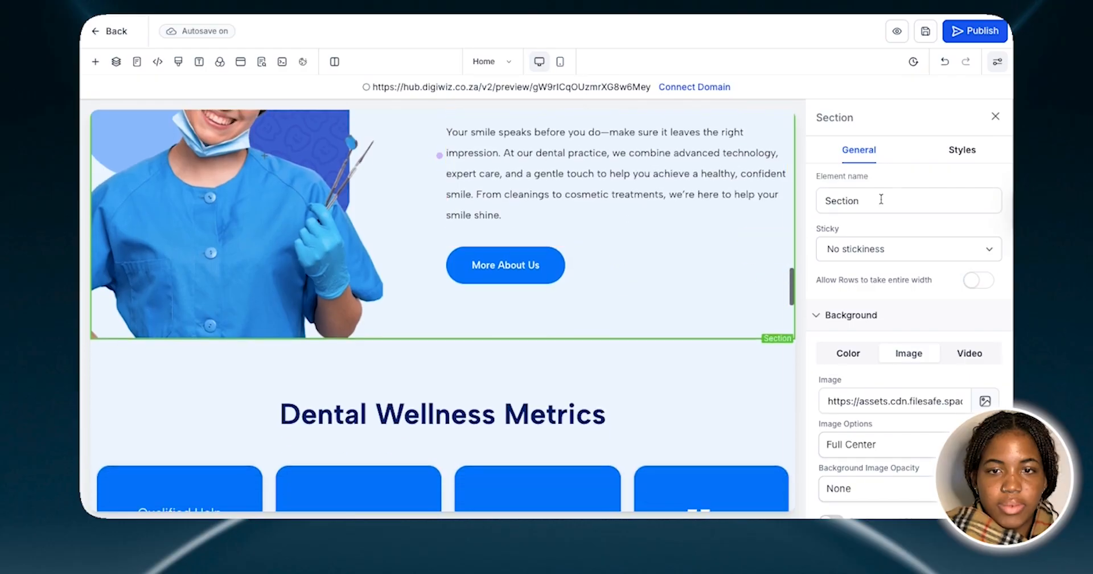
{"action": "left_click", "coordinate": [994, 118]}
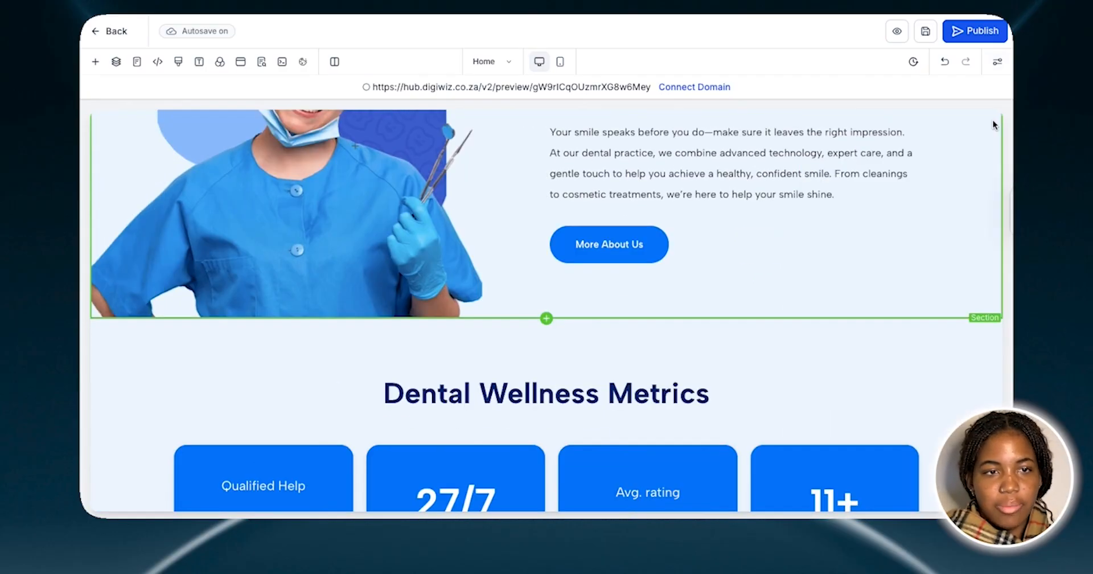
Examine the home page sections from "Smiles make the first impression" through Dental Wellness Metrics to the "What our patients say" testimonials
{"action": "scroll", "coordinate": [924, 277], "scroll_direction": "up", "scroll_amount": 3}
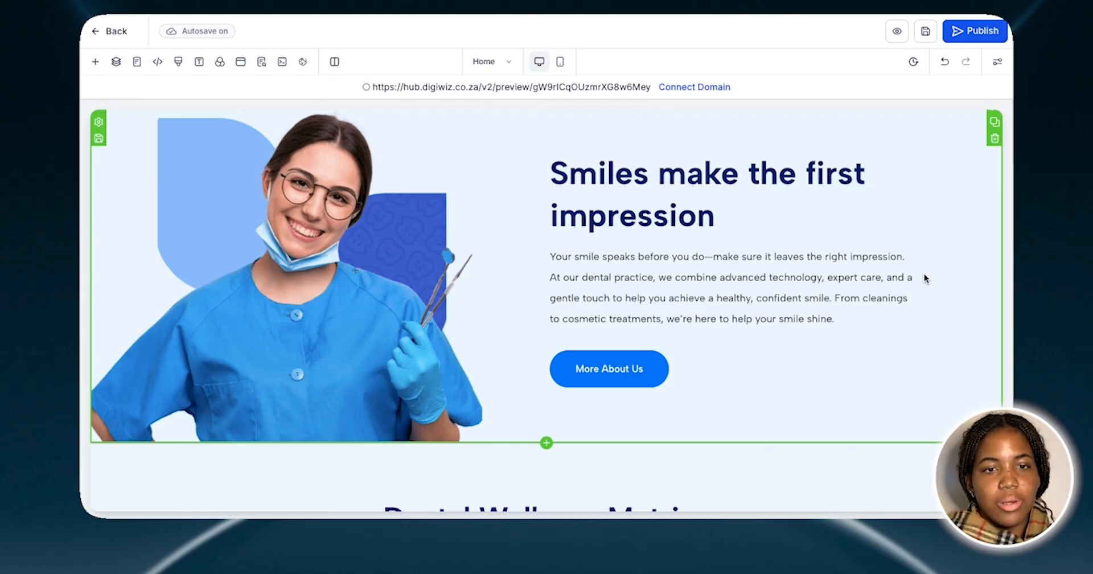
{"action": "scroll", "coordinate": [924, 273], "scroll_direction": "down", "scroll_amount": 5}
{"action": "scroll", "coordinate": [925, 274], "scroll_direction": "up", "scroll_amount": 1}
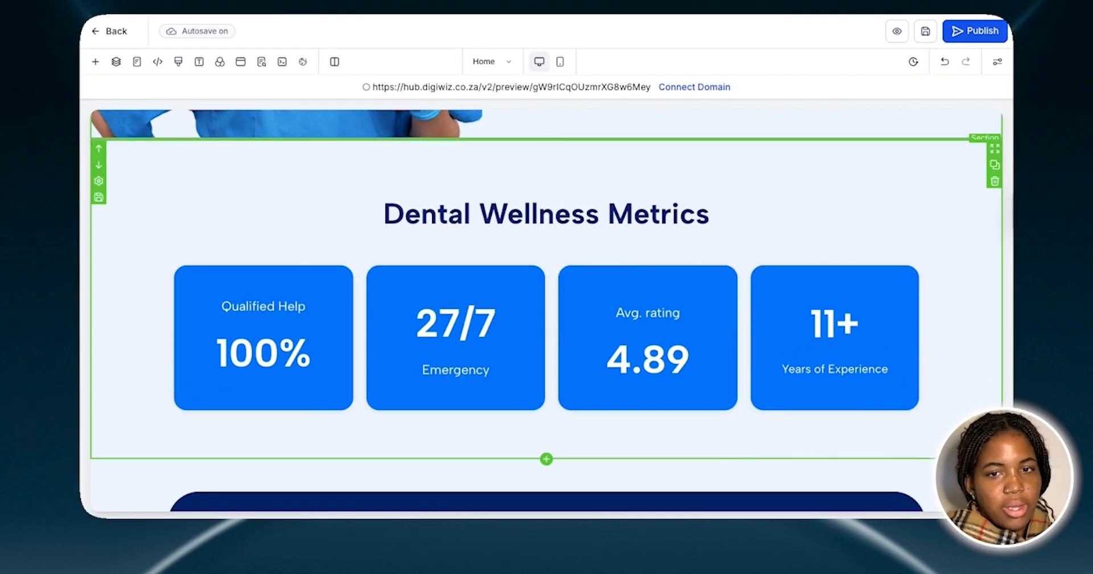
{"action": "scroll", "coordinate": [545, 311], "scroll_direction": "down", "scroll_amount": 1}
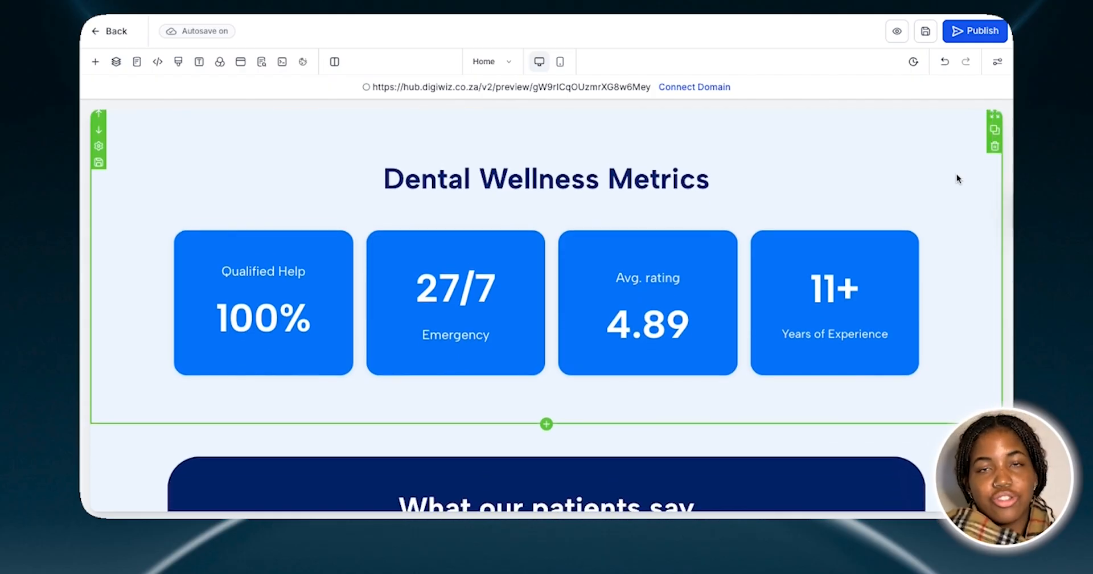
{"action": "scroll", "coordinate": [957, 176], "scroll_direction": "down", "scroll_amount": 1}
{"action": "scroll", "coordinate": [956, 176], "scroll_direction": "up", "scroll_amount": 2}
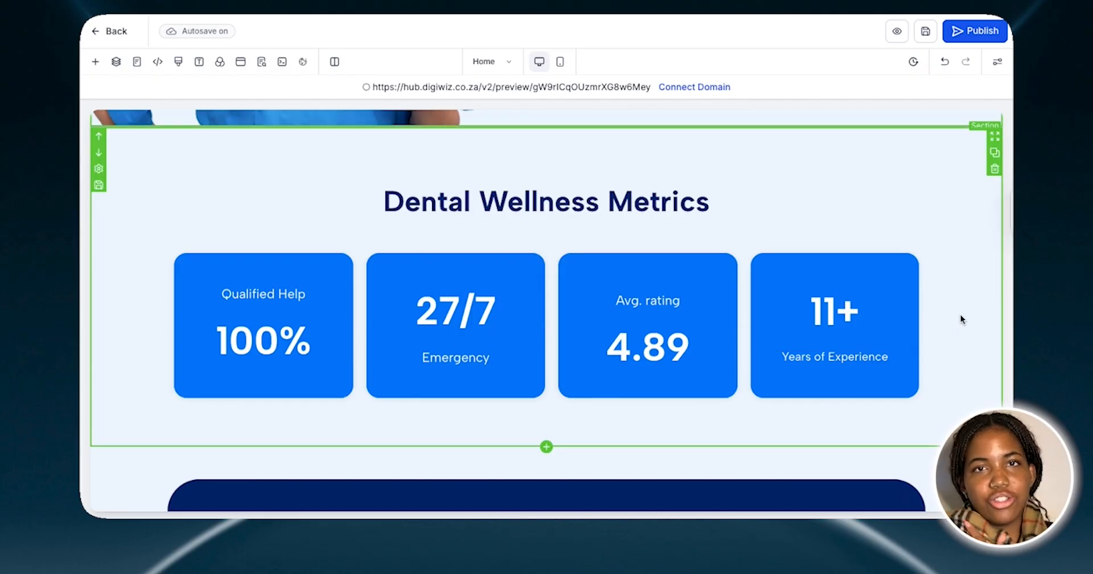
{"action": "scroll", "coordinate": [961, 318], "scroll_direction": "down", "scroll_amount": 2}
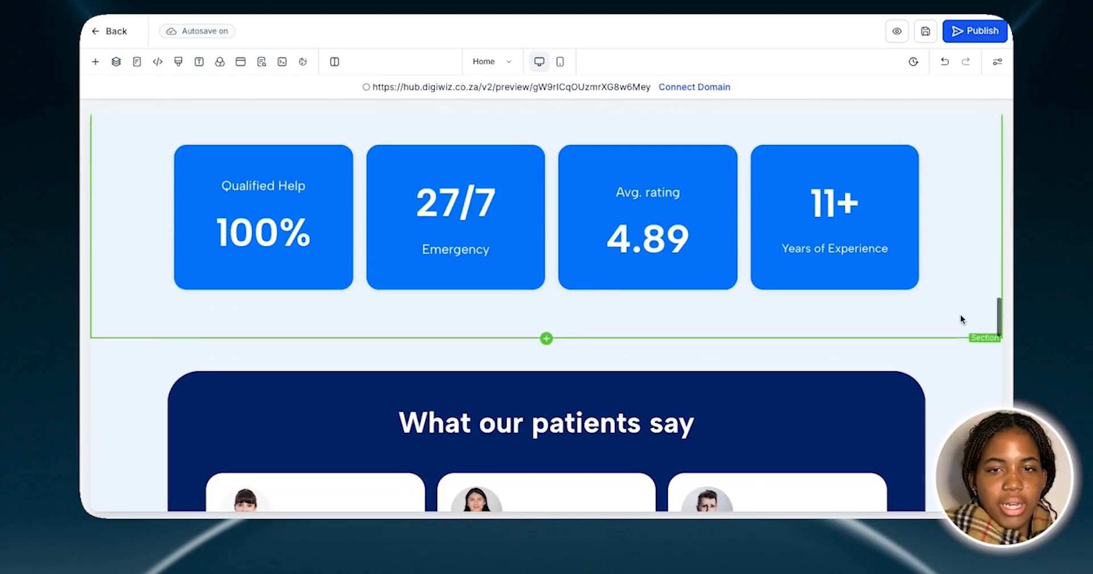
{"action": "scroll", "coordinate": [961, 314], "scroll_direction": "down", "scroll_amount": 4}
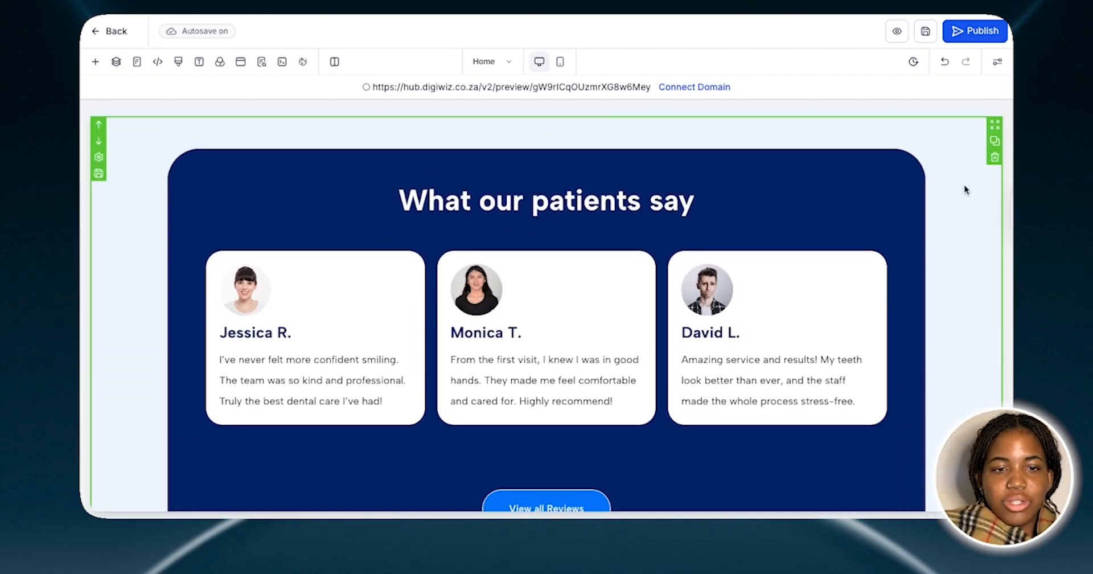
{"action": "scroll", "coordinate": [965, 190], "scroll_direction": "down", "scroll_amount": 2}
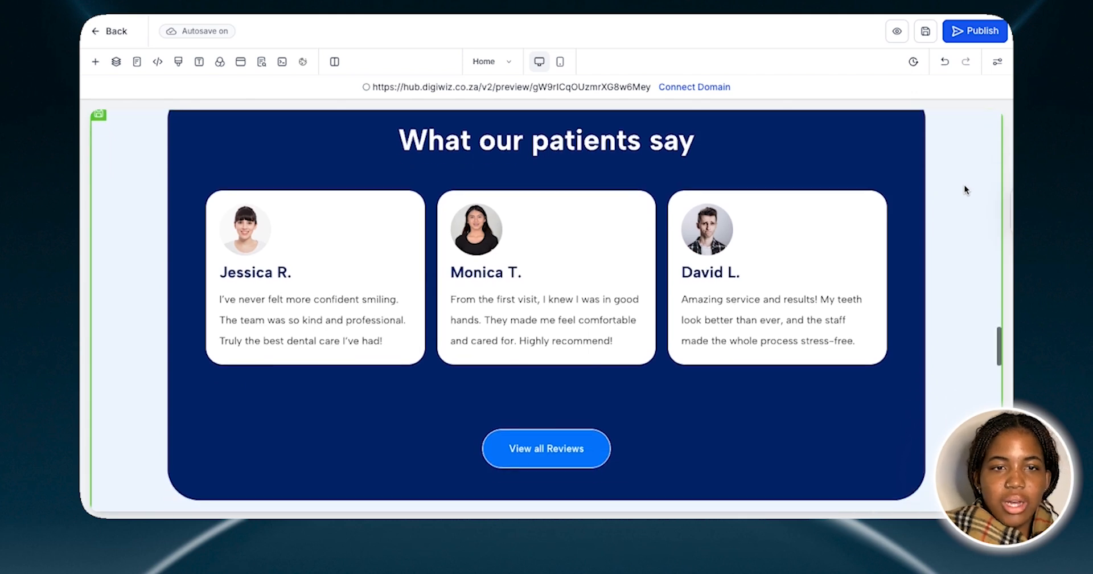
{"action": "scroll", "coordinate": [965, 186], "scroll_direction": "up", "scroll_amount": 1}
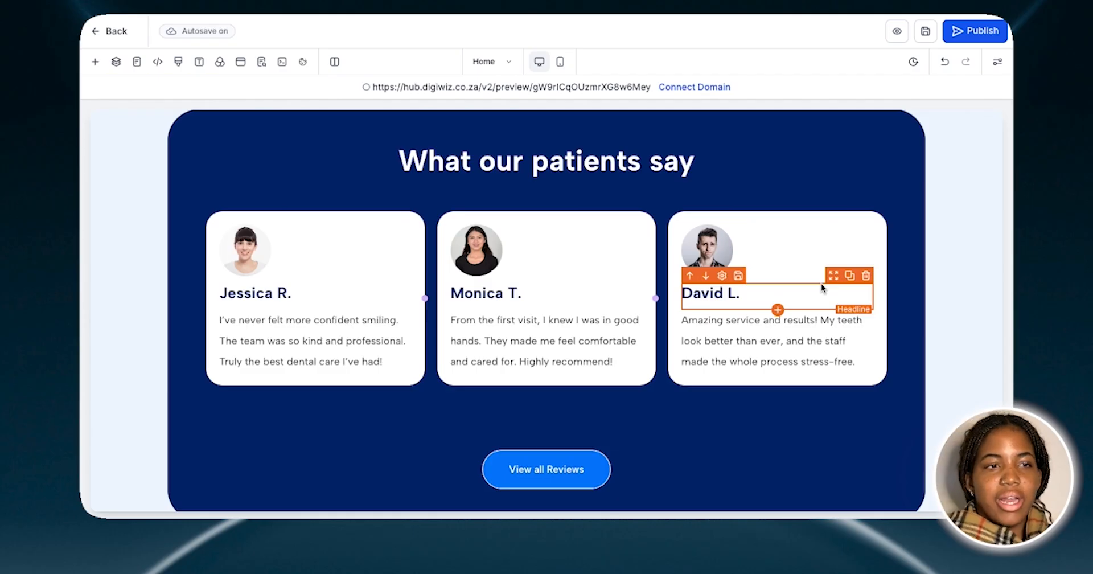
Browse the Quick Add elements from the row layouts through the form, blog and media elements to the custom ones such as Reviews
{"action": "left_click", "coordinate": [94, 64]}
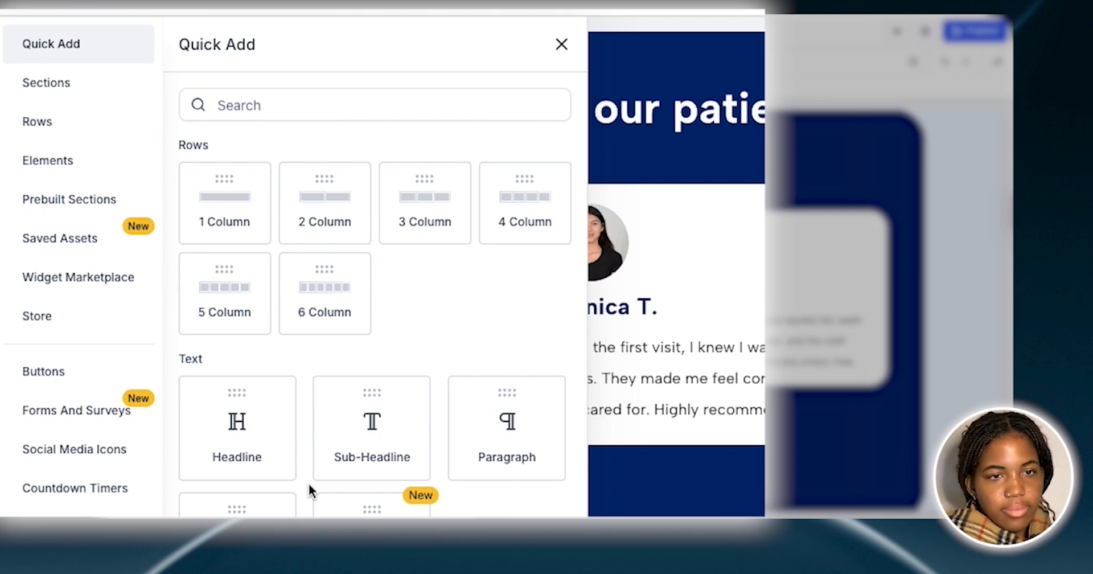
{"action": "scroll", "coordinate": [309, 490], "scroll_direction": "down", "scroll_amount": 2}
{"action": "scroll", "coordinate": [309, 484], "scroll_direction": "down", "scroll_amount": 10}
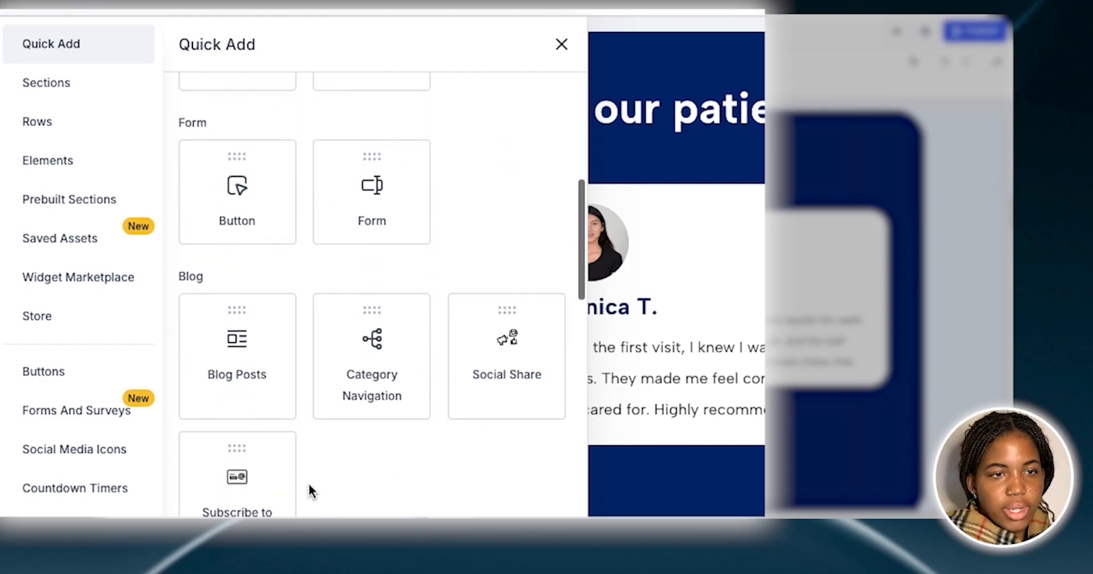
{"action": "scroll", "coordinate": [309, 484], "scroll_direction": "down", "scroll_amount": 8}
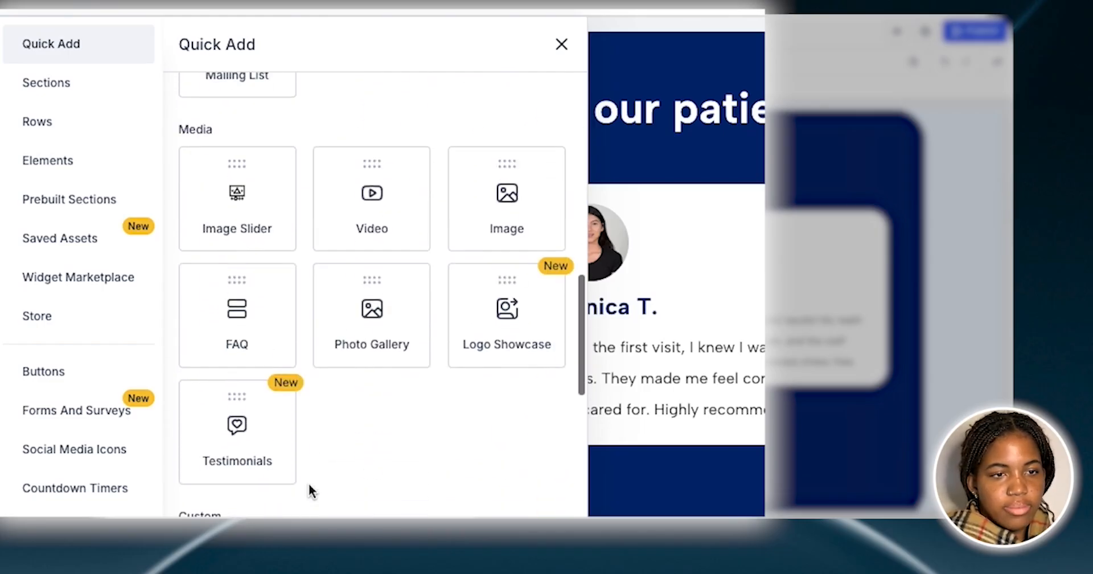
{"action": "scroll", "coordinate": [309, 483], "scroll_direction": "down", "scroll_amount": 5}
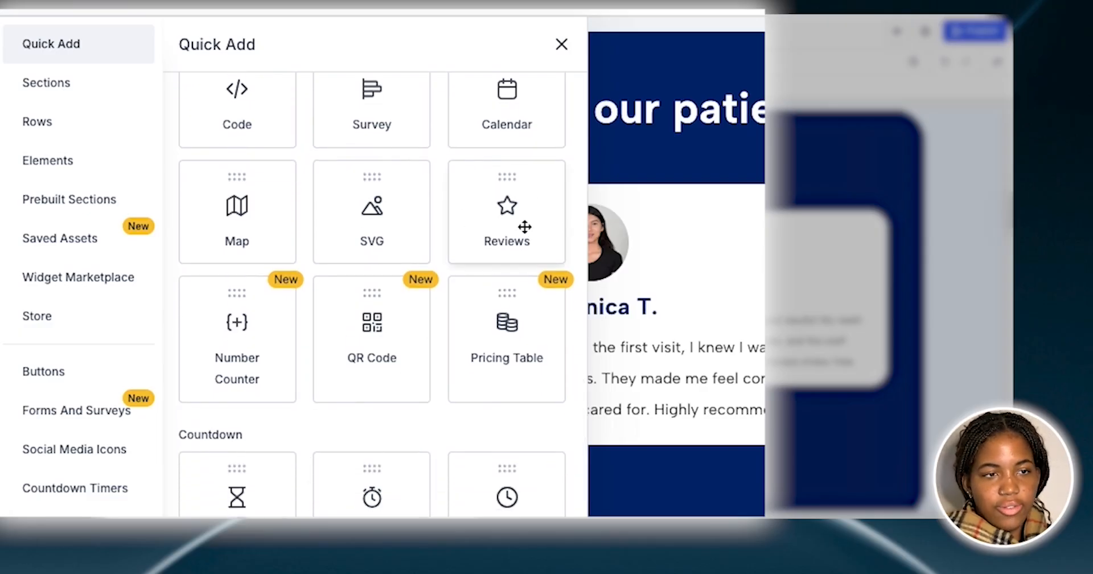
Browse the prebuilt Testimonials section templates, and close the element library
{"action": "left_click", "coordinate": [83, 208]}
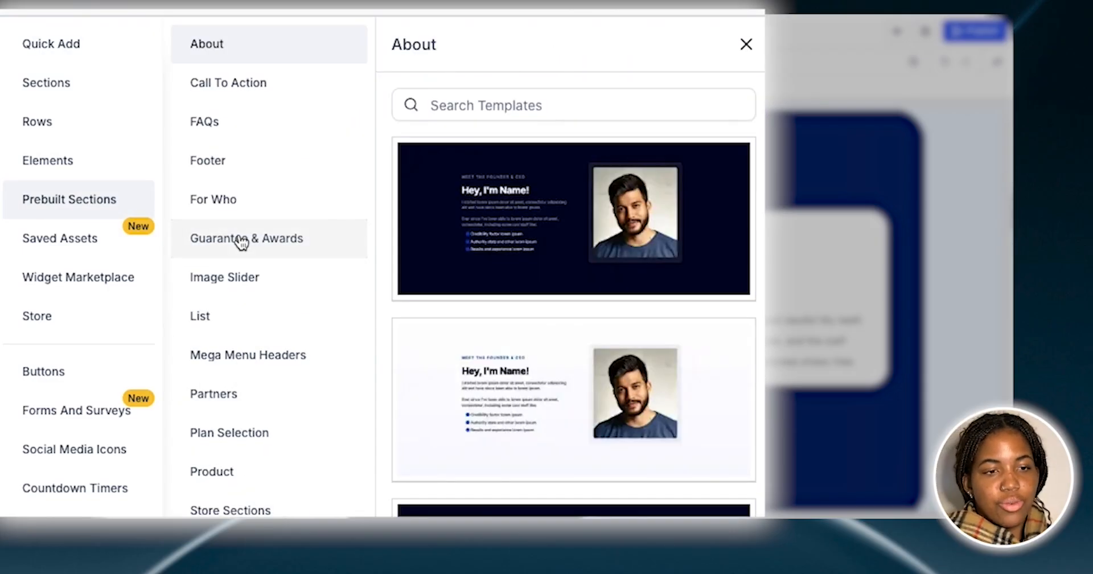
{"action": "scroll", "coordinate": [240, 242], "scroll_direction": "down", "scroll_amount": 1}
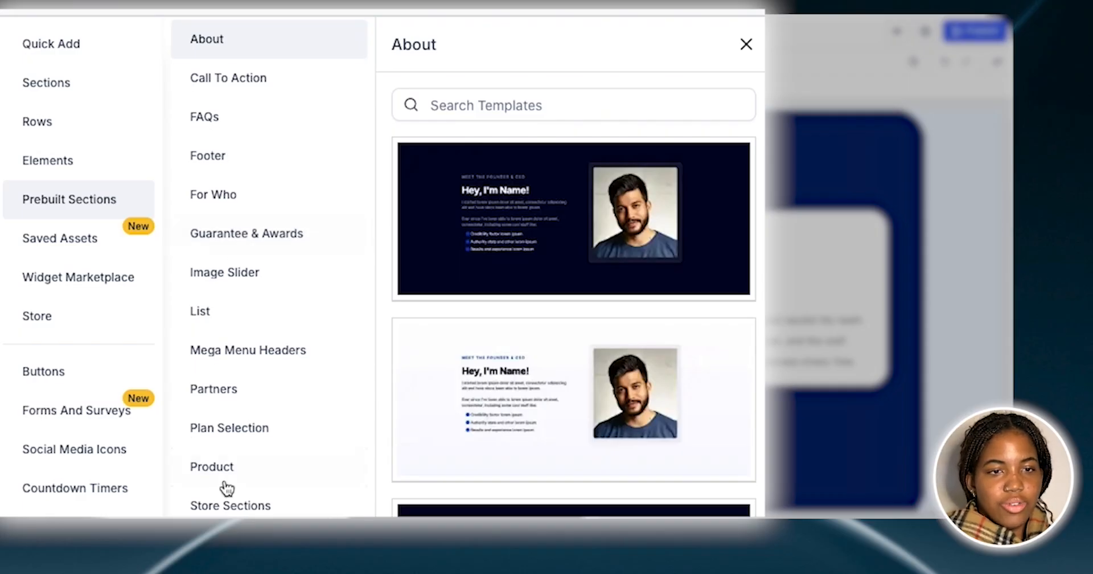
{"action": "left_click", "coordinate": [228, 541]}
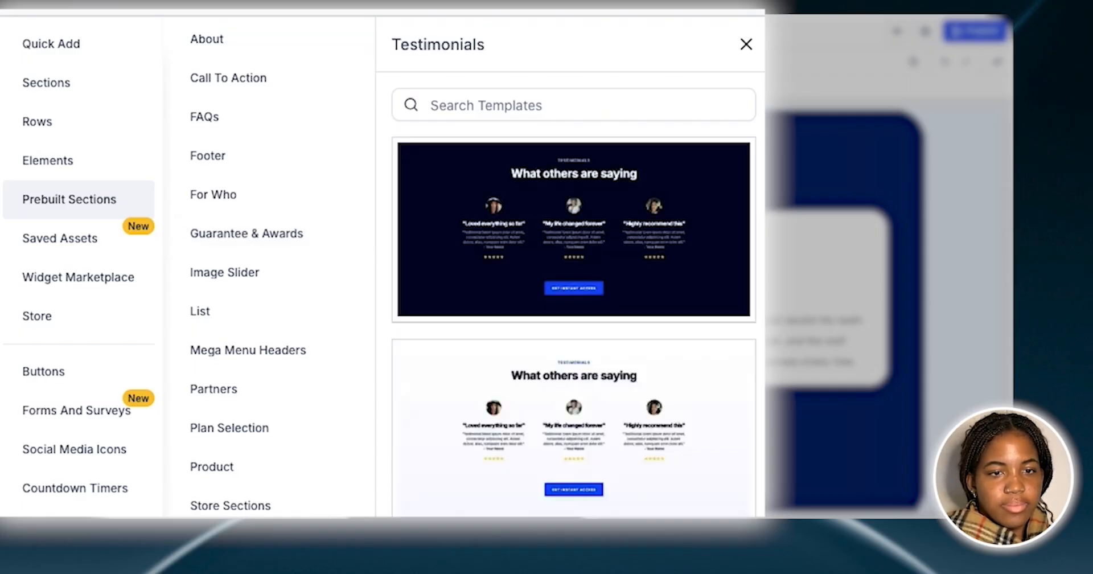
{"action": "scroll", "coordinate": [700, 277], "scroll_direction": "down", "scroll_amount": 7}
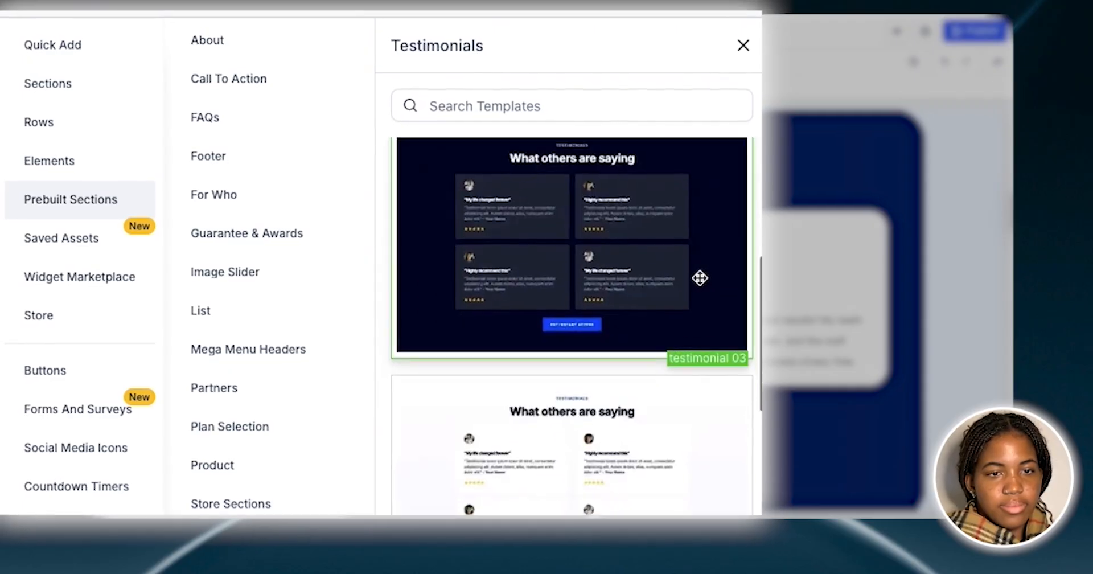
{"action": "scroll", "coordinate": [700, 277], "scroll_direction": "down", "scroll_amount": 6}
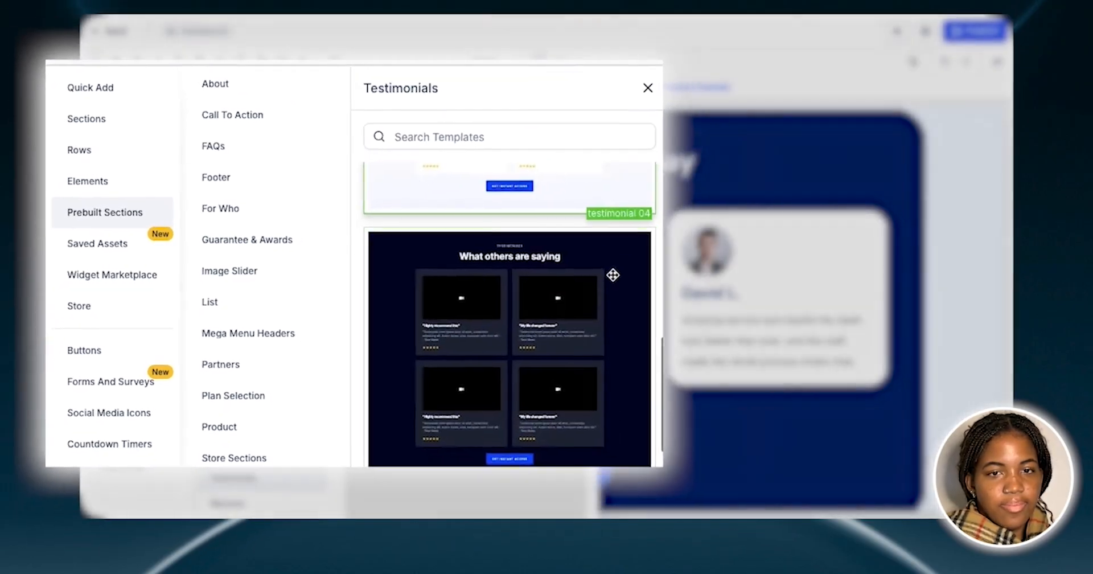
{"action": "left_click", "coordinate": [616, 103]}
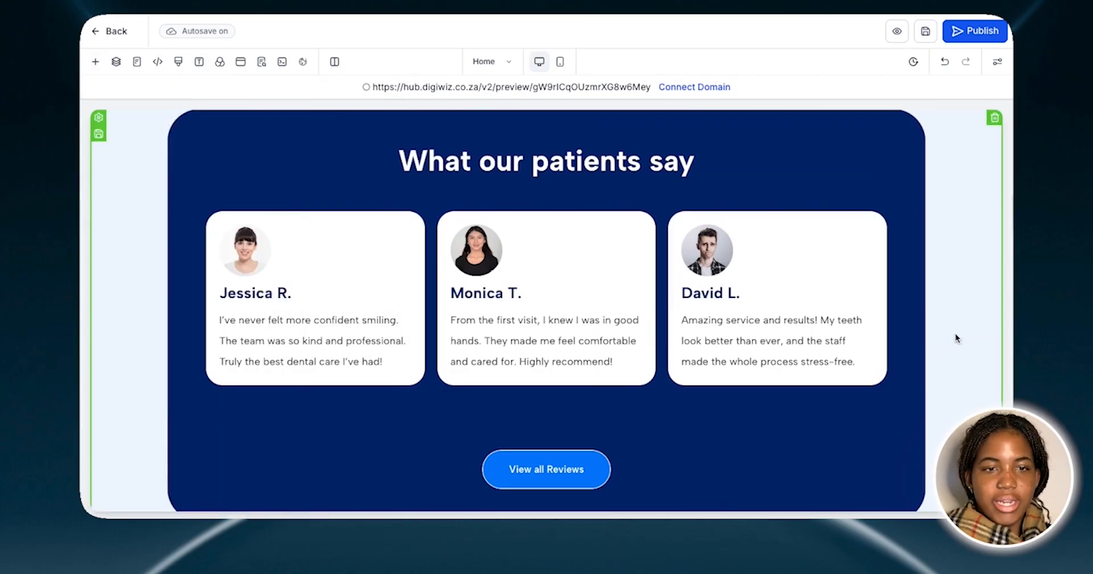
Examine the "Invest in your smile" section with its Get in Touch button and the "Make an appointment" section below it
{"action": "scroll", "coordinate": [933, 351], "scroll_direction": "down", "scroll_amount": 5}
{"action": "scroll", "coordinate": [932, 350], "scroll_direction": "down", "scroll_amount": 2}
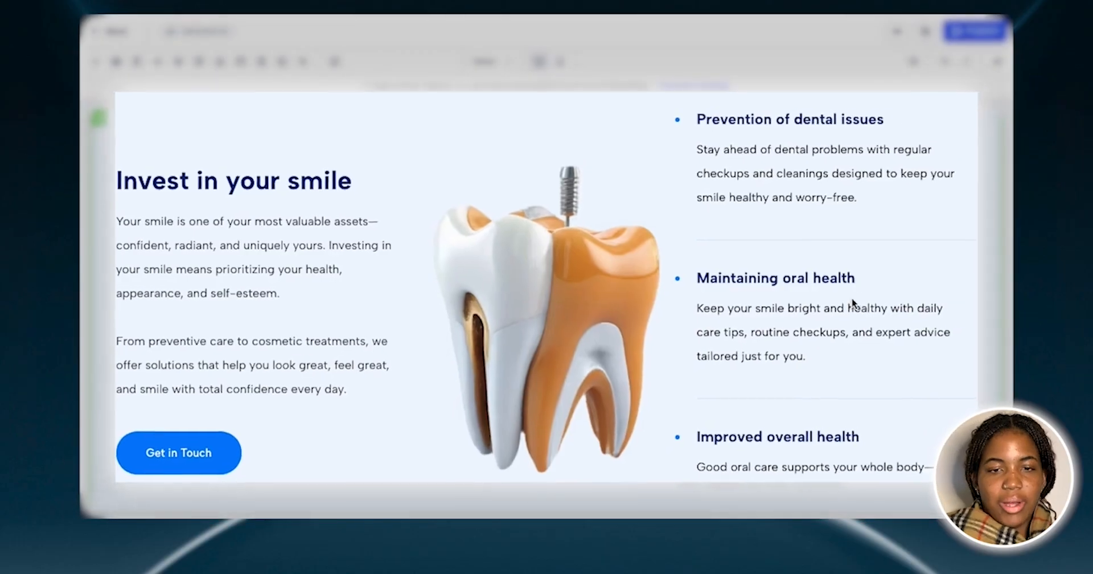
{"action": "left_click", "coordinate": [182, 453]}
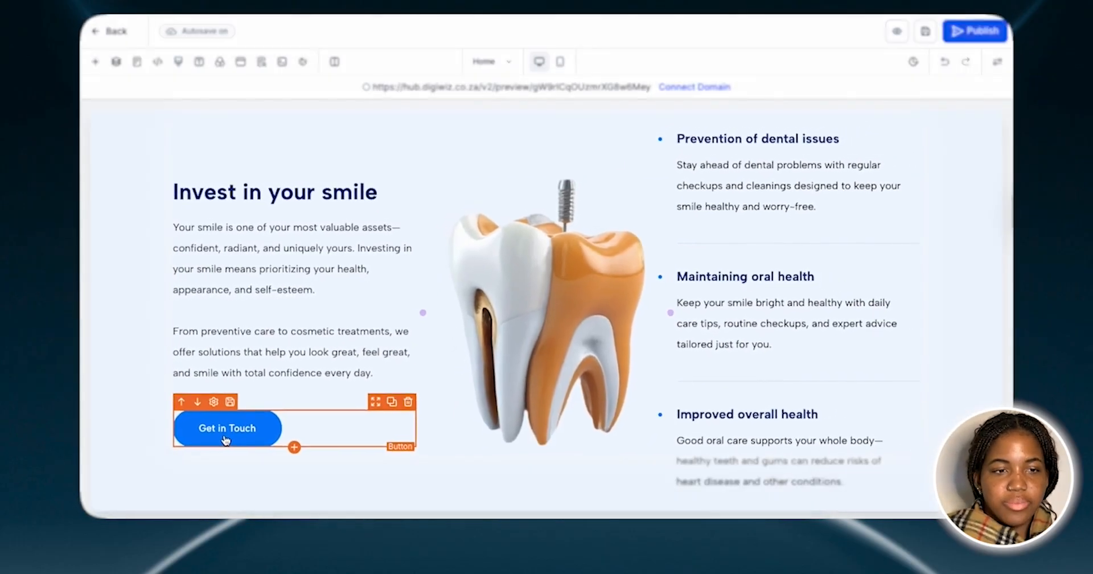
{"action": "scroll", "coordinate": [969, 360], "scroll_direction": "down", "scroll_amount": 8}
{"action": "scroll", "coordinate": [969, 360], "scroll_direction": "down", "scroll_amount": 1}
{"action": "scroll", "coordinate": [969, 360], "scroll_direction": "up", "scroll_amount": 1}
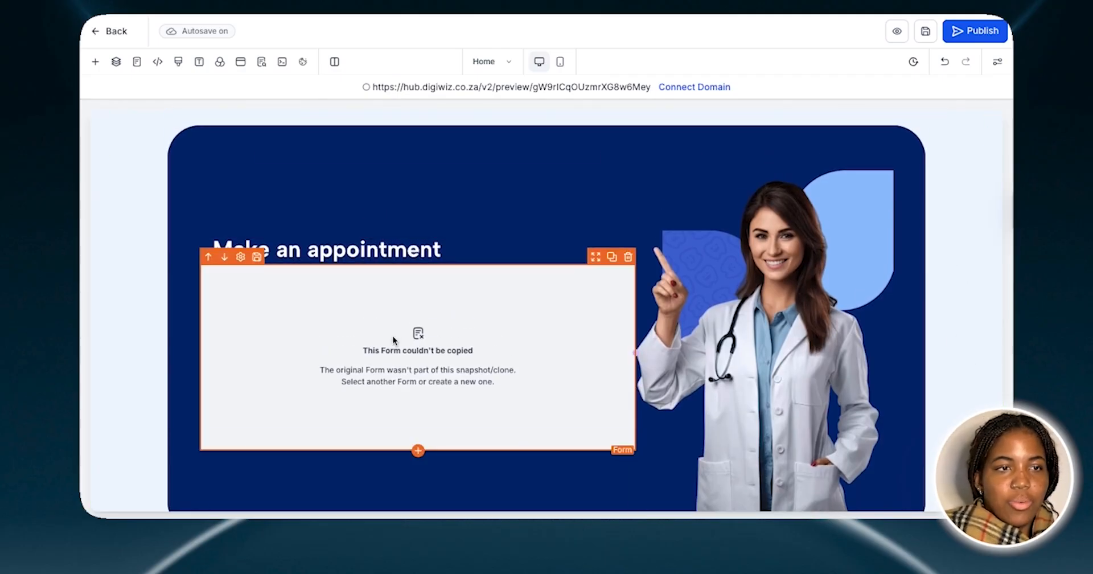
Add a Form element from Quick Add directly below the "Make an appointment" headline
{"action": "left_click", "coordinate": [95, 62]}
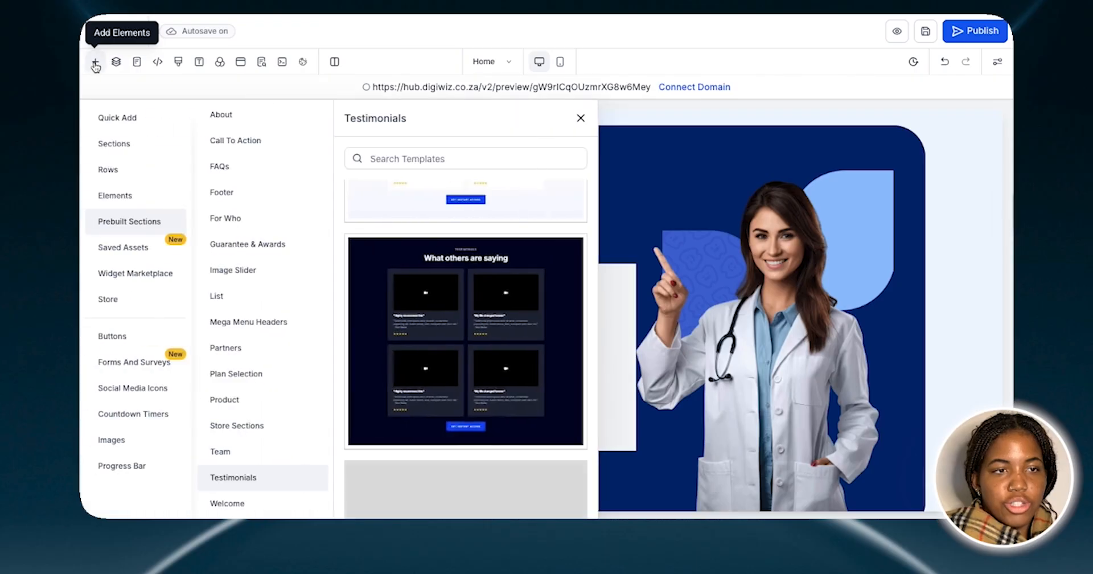
{"action": "left_click", "coordinate": [110, 120]}
{"action": "scroll", "coordinate": [371, 277], "scroll_direction": "up", "scroll_amount": 4}
{"action": "scroll", "coordinate": [371, 278], "scroll_direction": "up", "scroll_amount": 1}
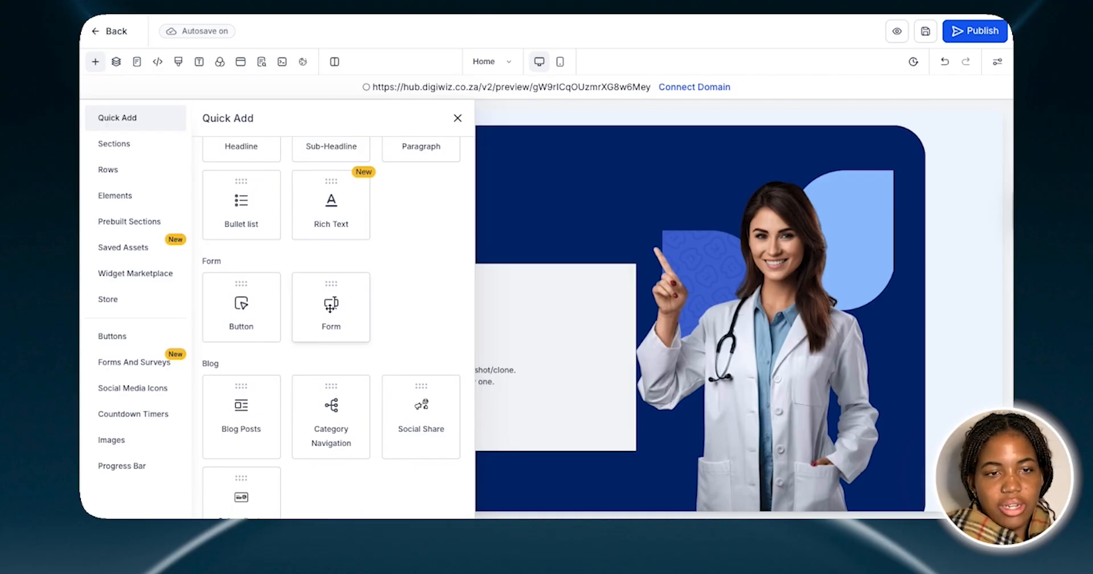
{"action": "left_click_drag", "start_coordinate": [330, 308], "coordinate": [426, 331]}
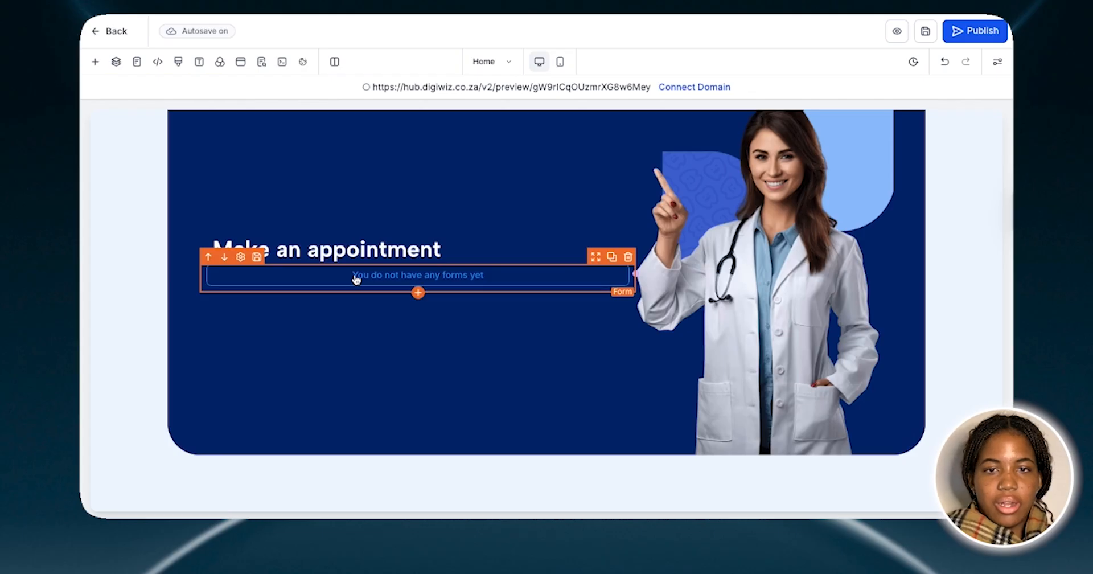
Delete the appointment form that couldn't be copied, and browse the forms available for the new element without choosing one
{"action": "left_click", "coordinate": [356, 279]}
{"action": "left_click", "coordinate": [353, 276]}
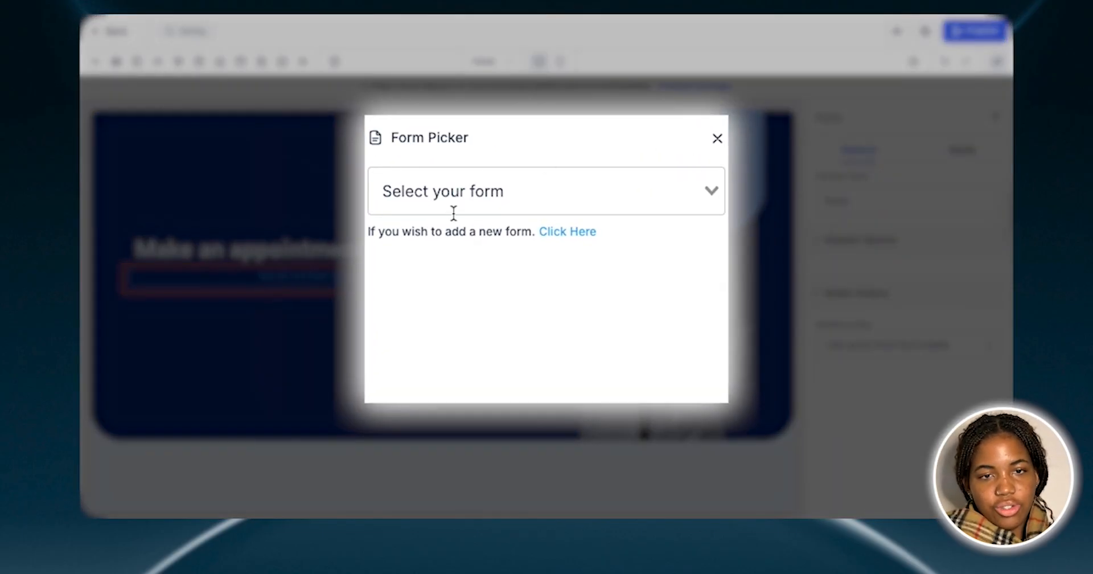
{"action": "left_click", "coordinate": [605, 189]}
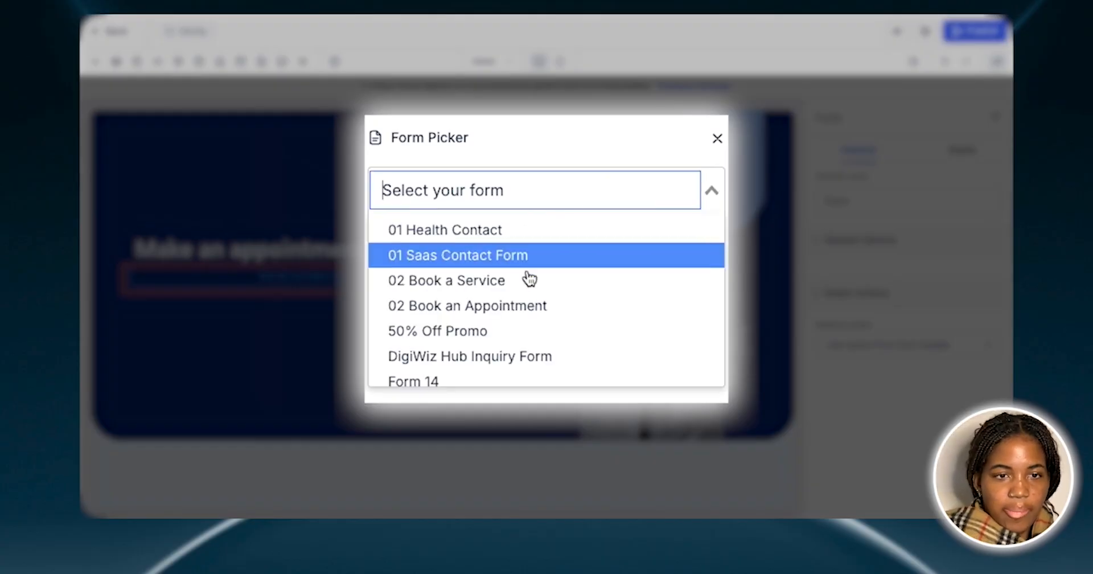
{"action": "scroll", "coordinate": [595, 345], "scroll_direction": "down", "scroll_amount": 3}
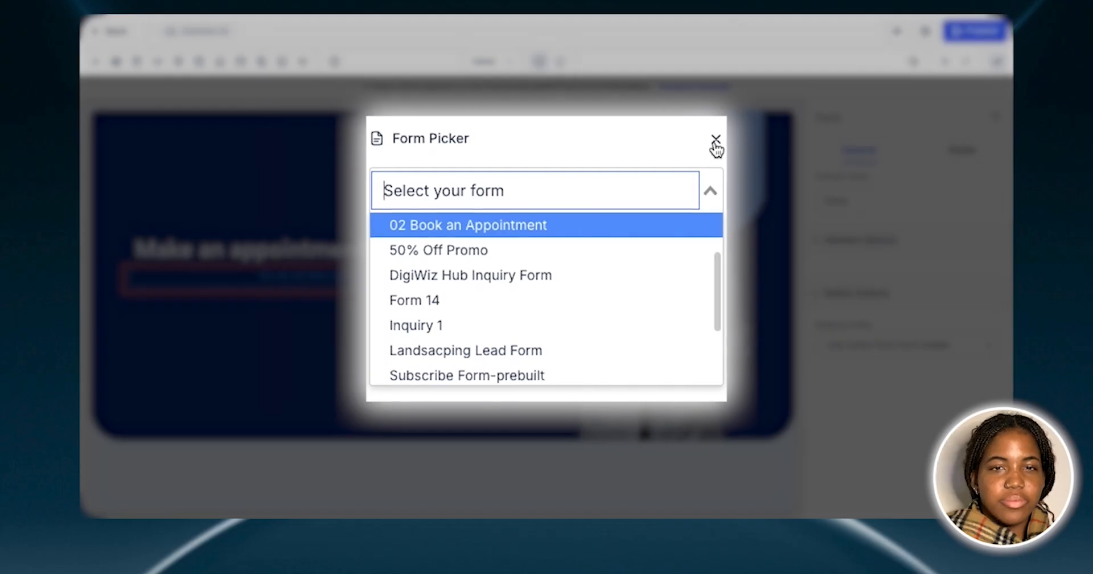
{"action": "left_click", "coordinate": [659, 181]}
{"action": "left_click", "coordinate": [659, 181]}
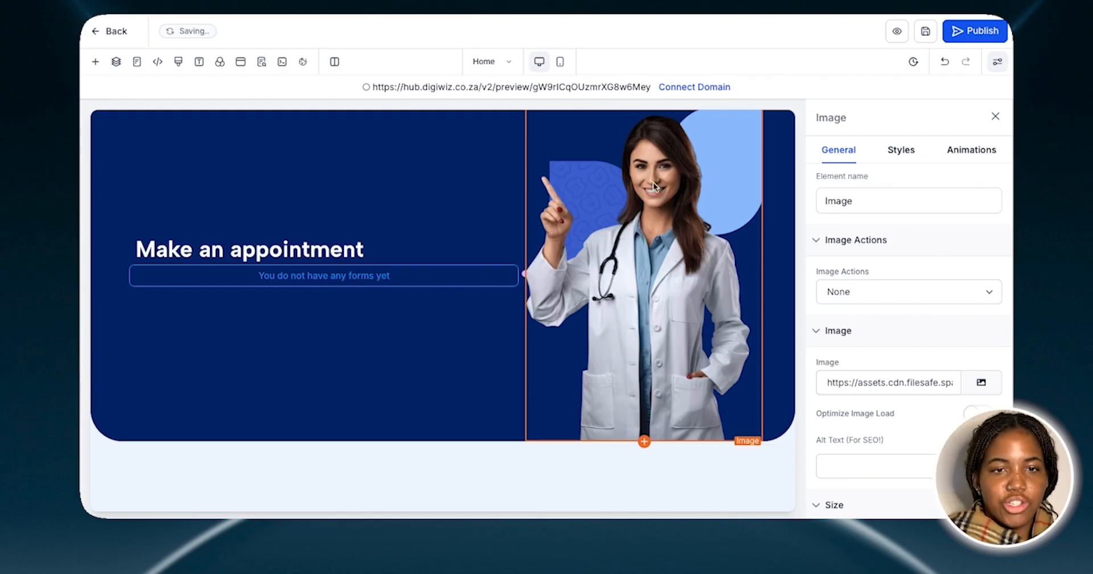
{"action": "scroll", "coordinate": [431, 204], "scroll_direction": "up", "scroll_amount": 1}
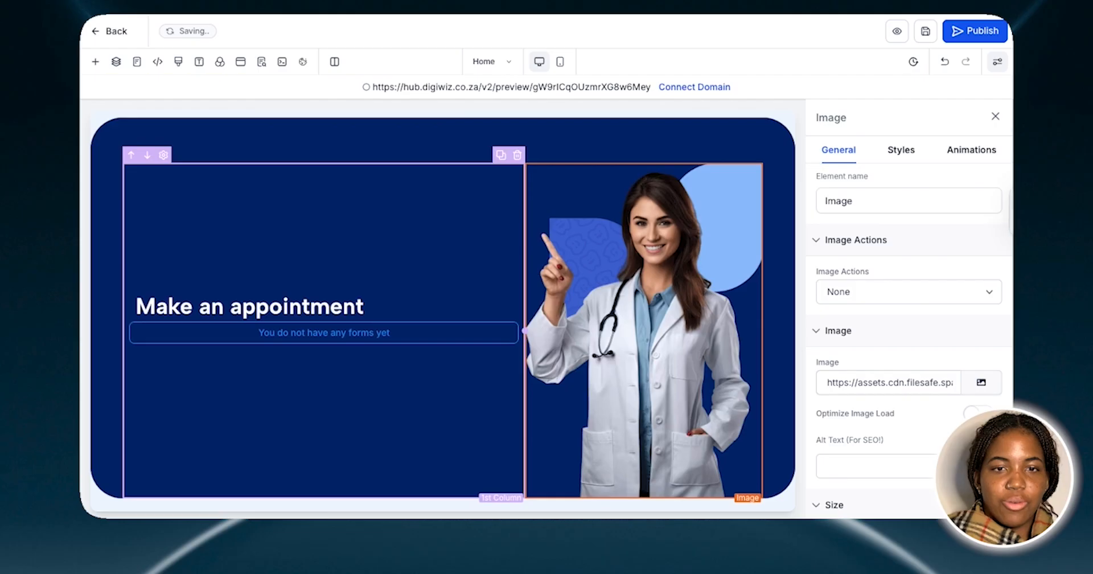
{"action": "left_click", "coordinate": [997, 119]}
Delete the form that couldn't be copied below the Dr.Charles logo in the footer
{"action": "scroll", "coordinate": [835, 298], "scroll_direction": "down", "scroll_amount": 2}
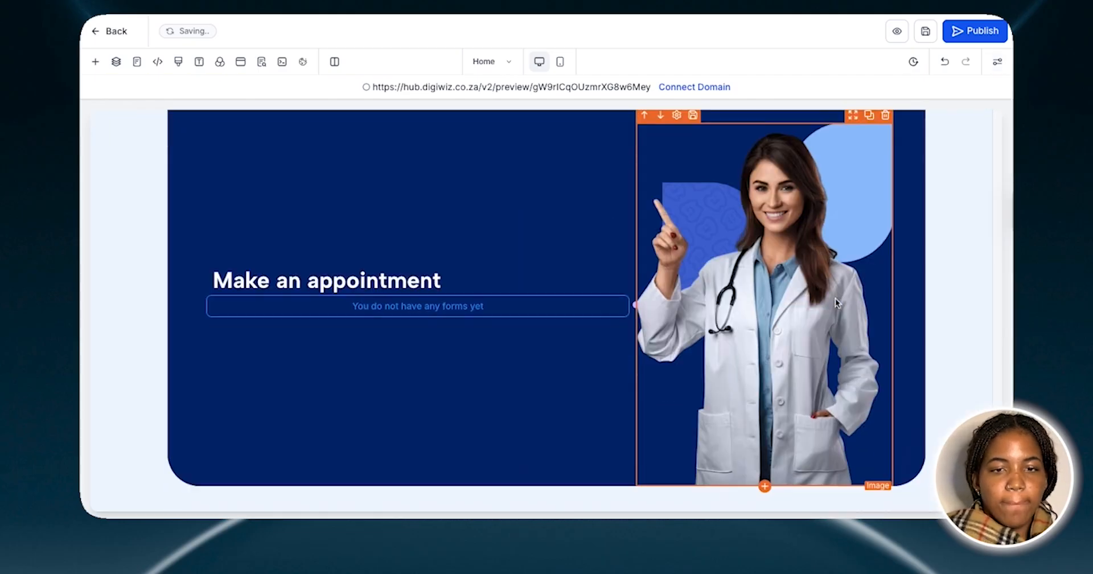
{"action": "scroll", "coordinate": [835, 298], "scroll_direction": "down", "scroll_amount": 7}
{"action": "scroll", "coordinate": [836, 299], "scroll_direction": "up", "scroll_amount": 4}
{"action": "scroll", "coordinate": [835, 298], "scroll_direction": "down", "scroll_amount": 4}
{"action": "scroll", "coordinate": [836, 298], "scroll_direction": "down", "scroll_amount": 1}
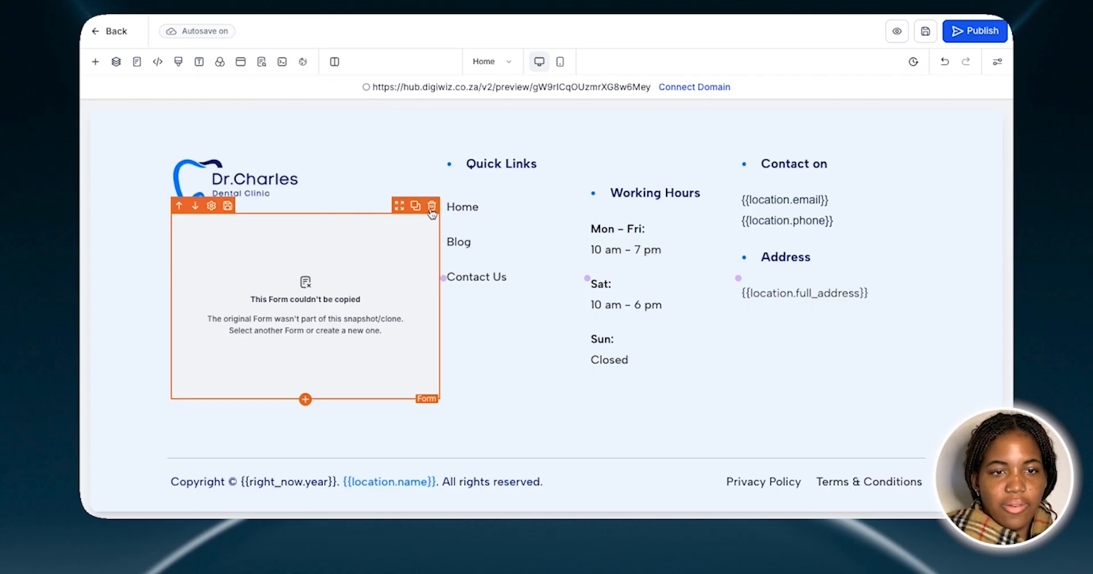
{"action": "left_click", "coordinate": [432, 207]}
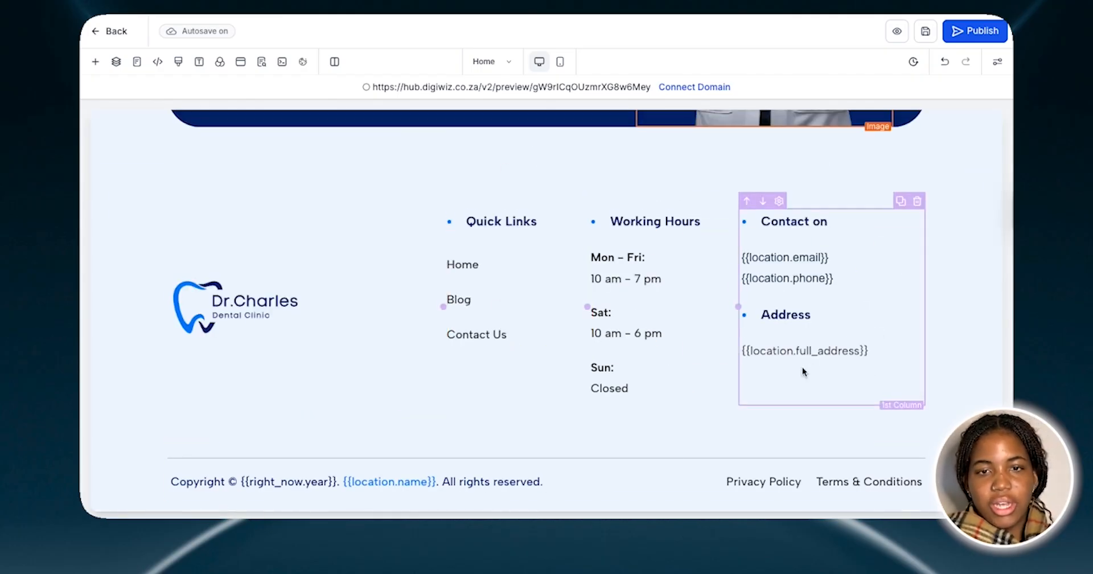
View the paragraph settings of the footer's email, phone and address placeholders, and close them
{"action": "left_click", "coordinate": [837, 259]}
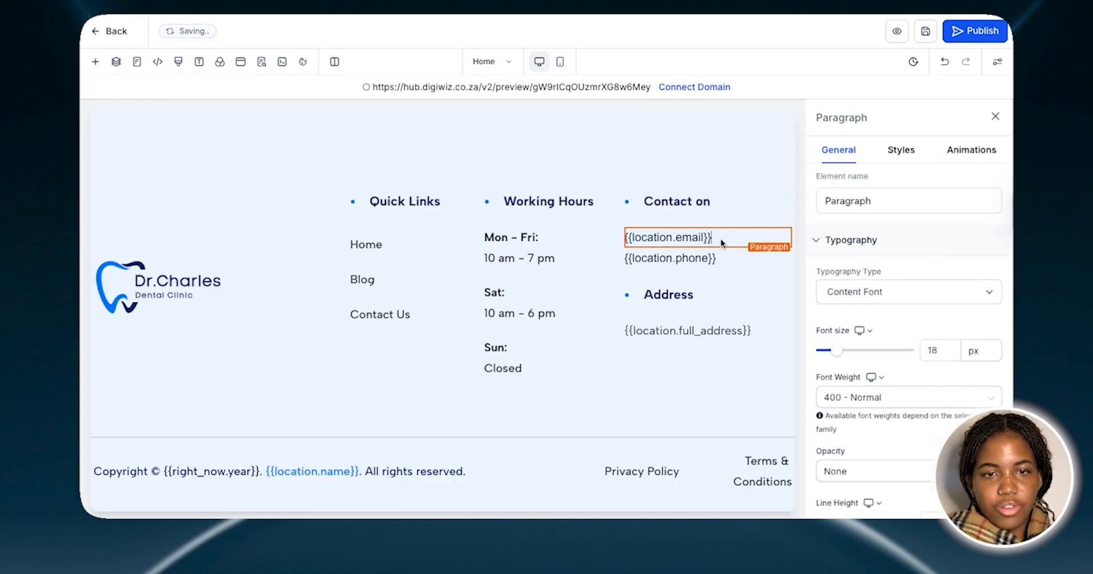
{"action": "left_click", "coordinate": [712, 261]}
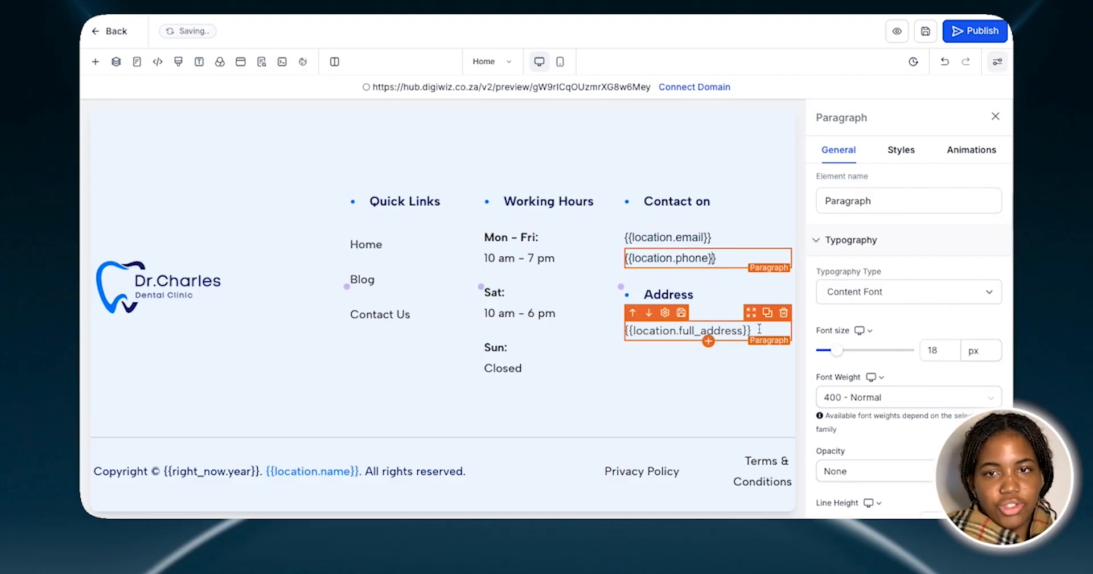
{"action": "left_click", "coordinate": [995, 116]}
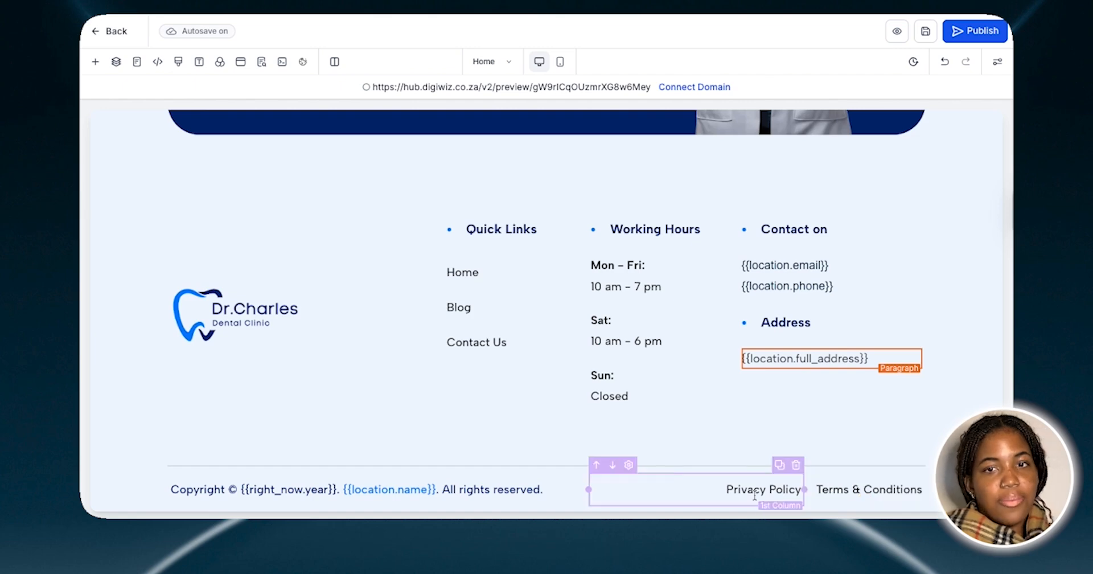
Return to the top of the home page, and open the Contact Us page for editing
{"action": "scroll", "coordinate": [944, 271], "scroll_direction": "down", "scroll_amount": 1}
{"action": "scroll", "coordinate": [944, 271], "scroll_direction": "up", "scroll_amount": 5}
{"action": "scroll", "coordinate": [945, 271], "scroll_direction": "up", "scroll_amount": 15}
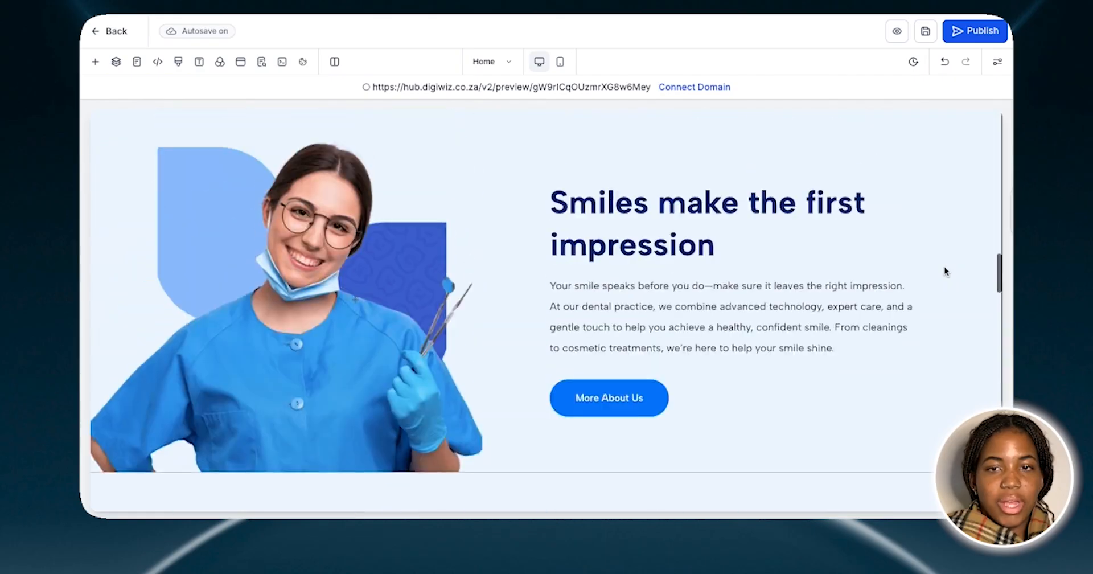
{"action": "scroll", "coordinate": [944, 271], "scroll_direction": "up", "scroll_amount": 2}
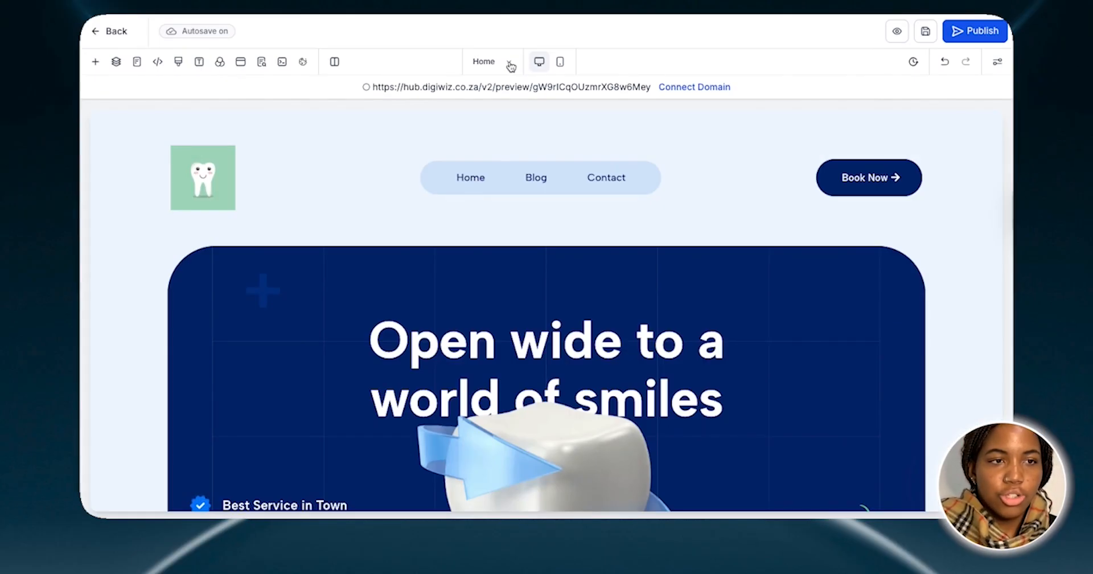
{"action": "left_click", "coordinate": [511, 64]}
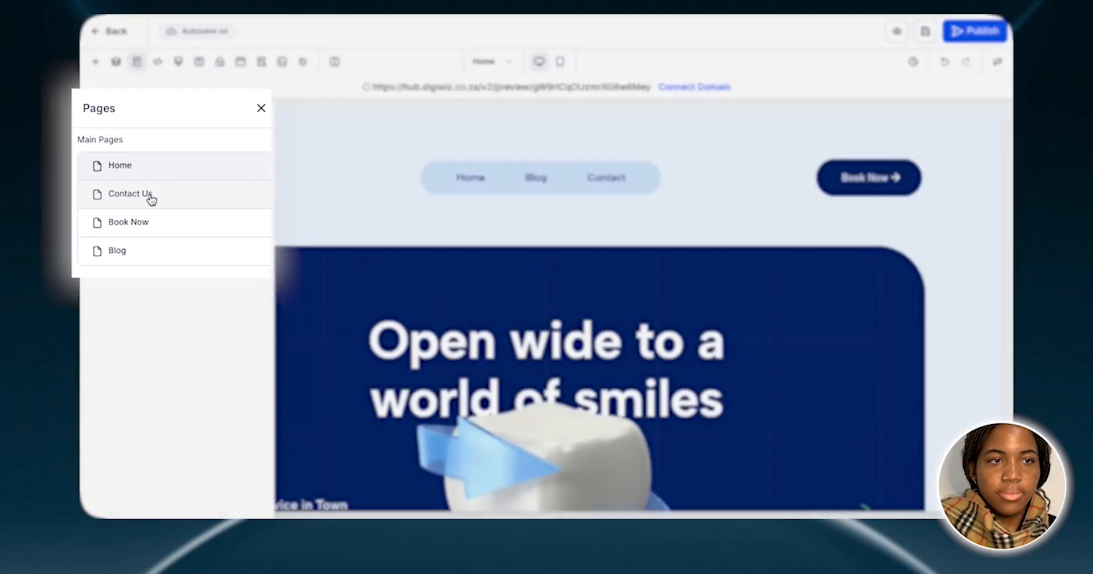
{"action": "left_click", "coordinate": [151, 200]}
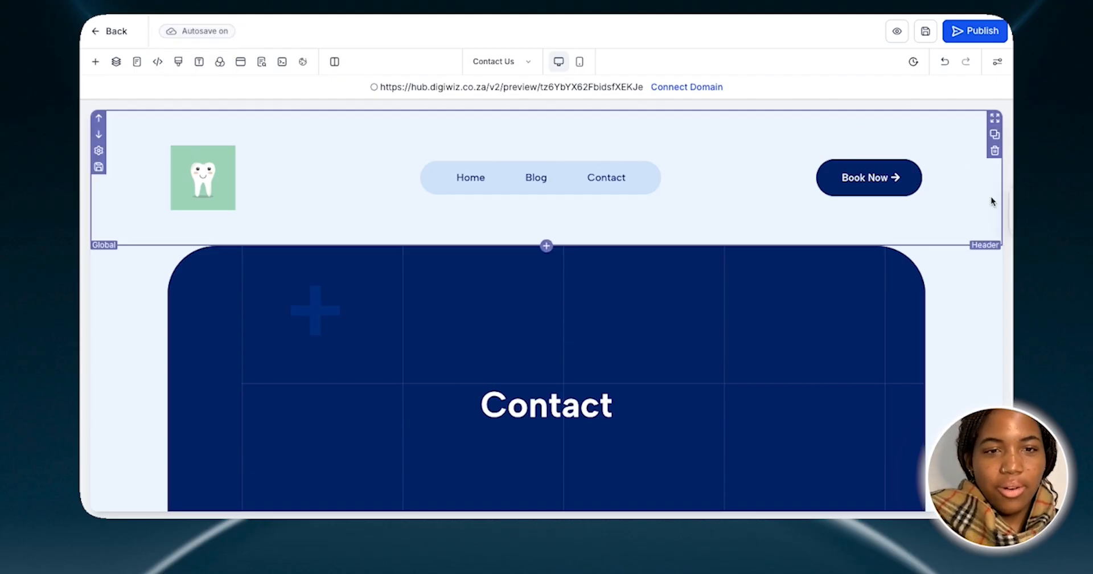
Examine the Contact Us page from the Contact banner through the "Make an appointment" form to the footer, and return to its header
{"action": "scroll", "coordinate": [992, 200], "scroll_direction": "down", "scroll_amount": 5}
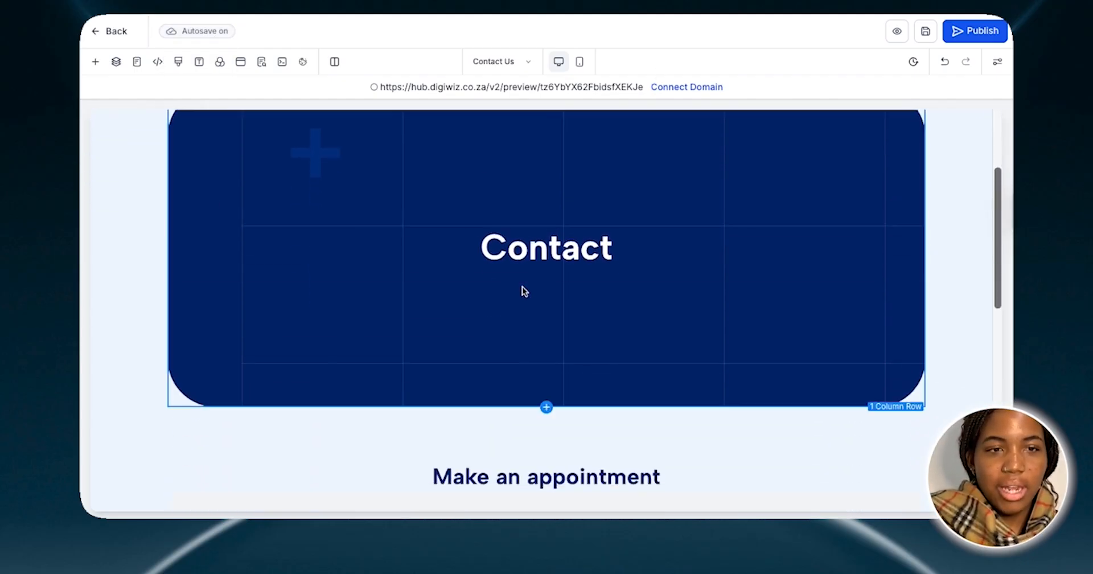
{"action": "scroll", "coordinate": [593, 265], "scroll_direction": "down", "scroll_amount": 8}
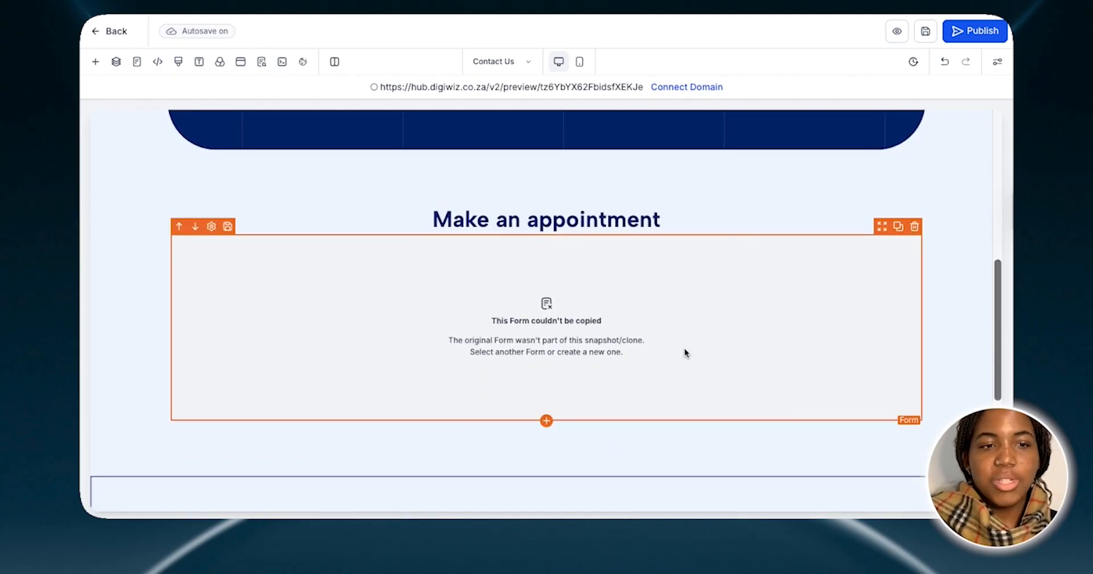
{"action": "scroll", "coordinate": [684, 352], "scroll_direction": "down", "scroll_amount": 10}
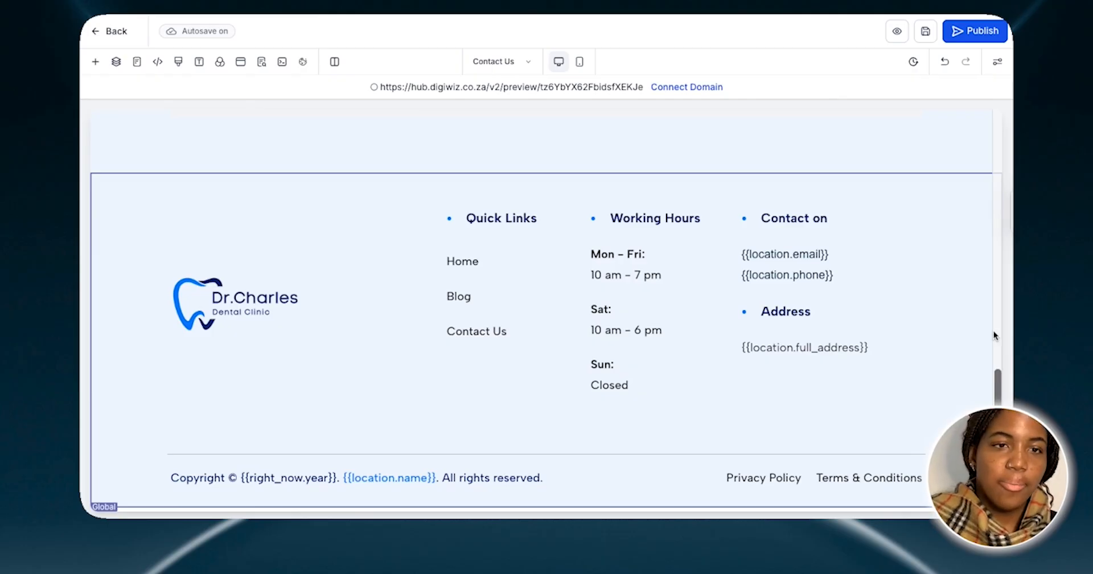
{"action": "scroll", "coordinate": [958, 215], "scroll_direction": "up", "scroll_amount": 20}
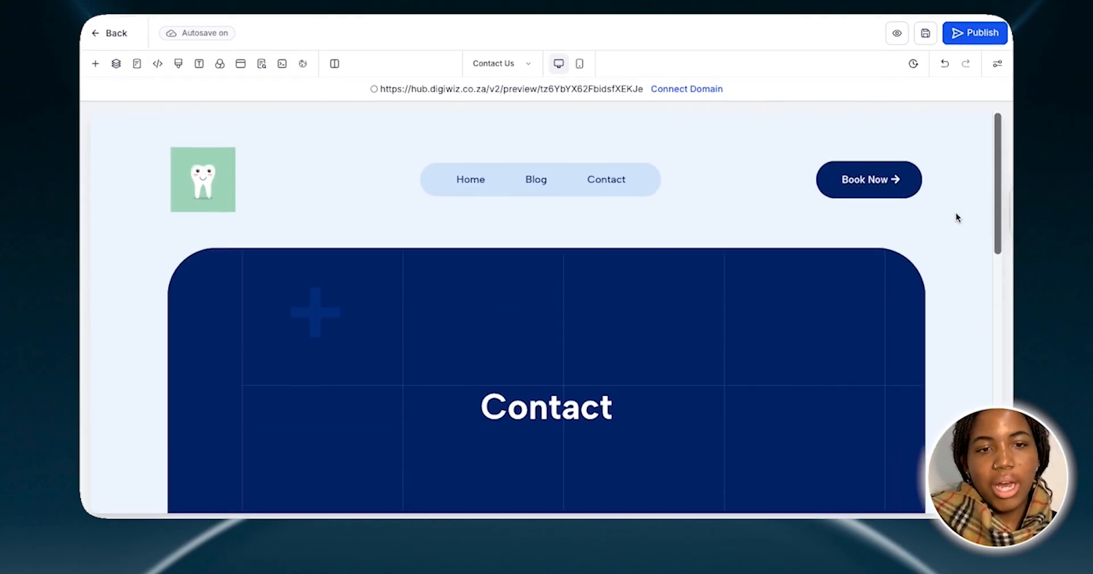
Delete the form that couldn't be copied below the "Make an appointment" headline on the Contact Us page
{"action": "scroll", "coordinate": [956, 217], "scroll_direction": "down", "scroll_amount": 8}
{"action": "scroll", "coordinate": [957, 217], "scroll_direction": "down", "scroll_amount": 5}
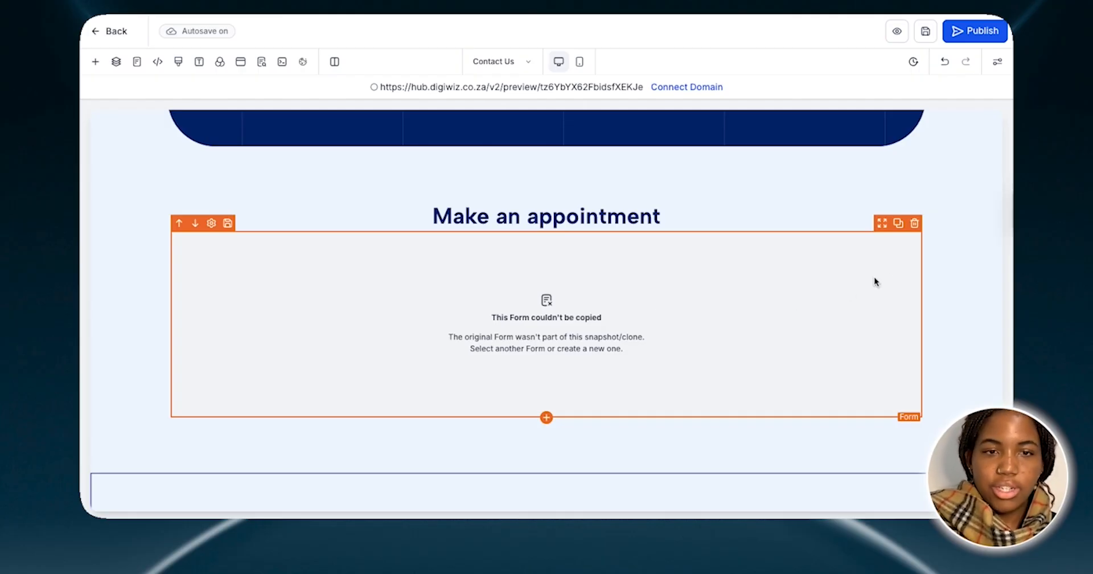
{"action": "left_click", "coordinate": [915, 224]}
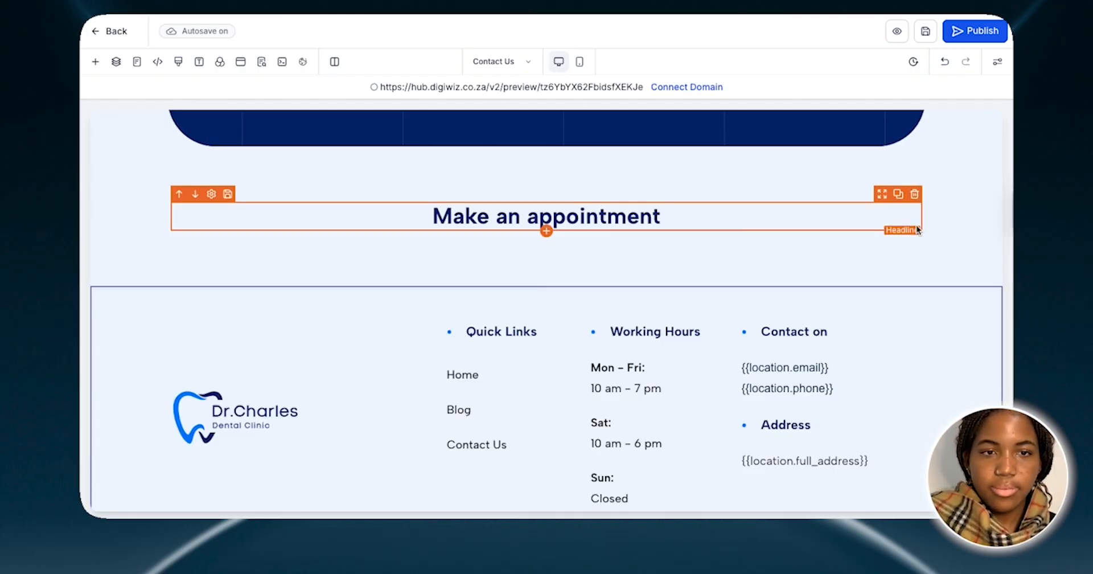
Add a one-column row below the "Make an appointment" headline
{"action": "left_click", "coordinate": [547, 232]}
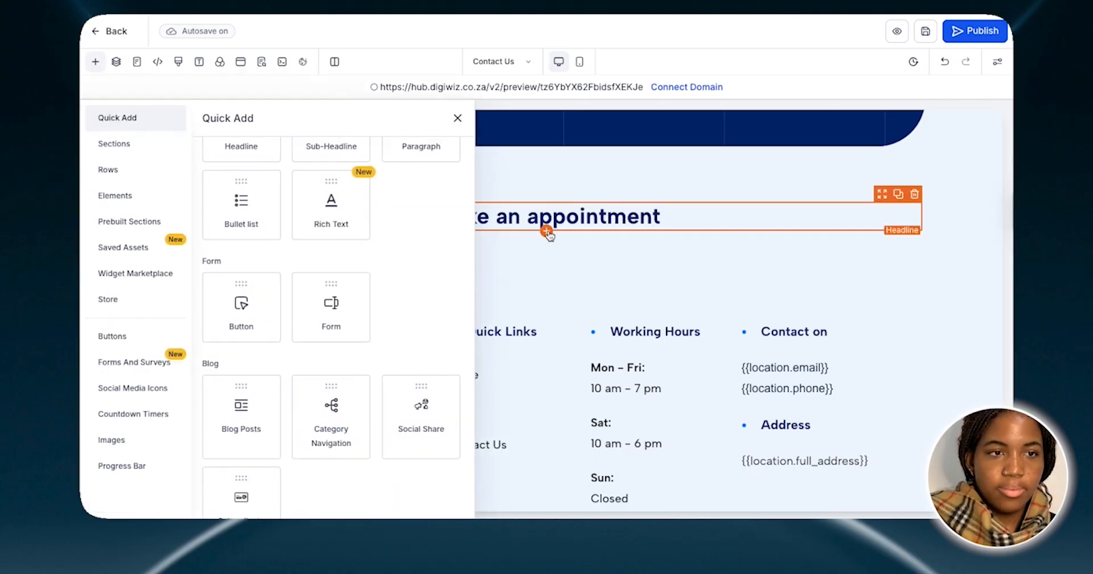
{"action": "scroll", "coordinate": [217, 197], "scroll_direction": "up", "scroll_amount": 2}
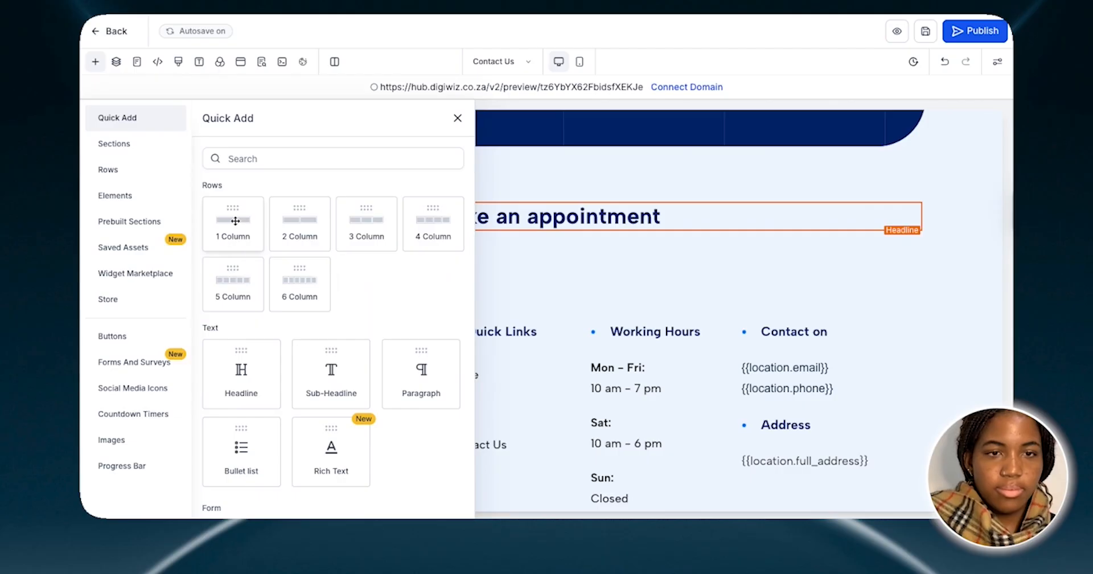
{"action": "left_click_drag", "start_coordinate": [236, 221], "coordinate": [527, 231]}
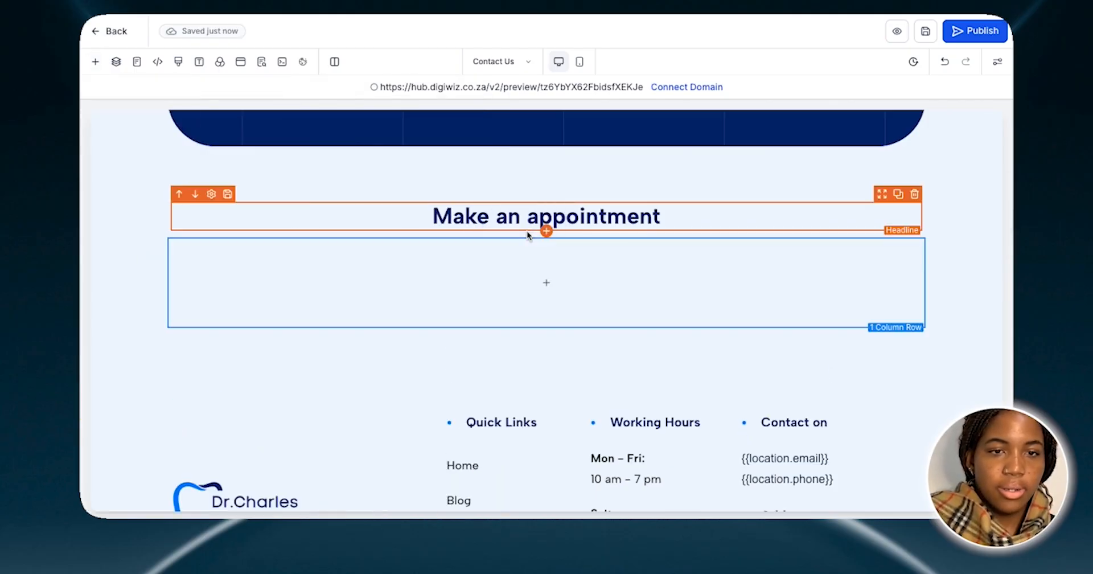
Place a Form element in the empty one-column row below the "Make an appointment" headline
{"action": "left_click", "coordinate": [551, 282]}
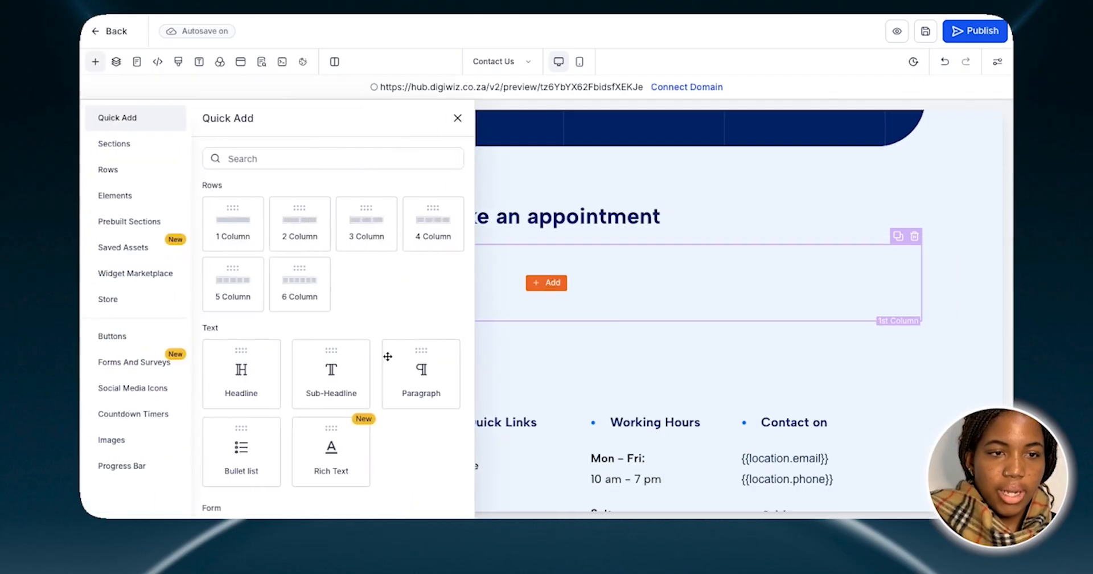
{"action": "scroll", "coordinate": [386, 357], "scroll_direction": "down", "scroll_amount": 3}
{"action": "left_click_drag", "start_coordinate": [321, 231], "coordinate": [535, 301]}
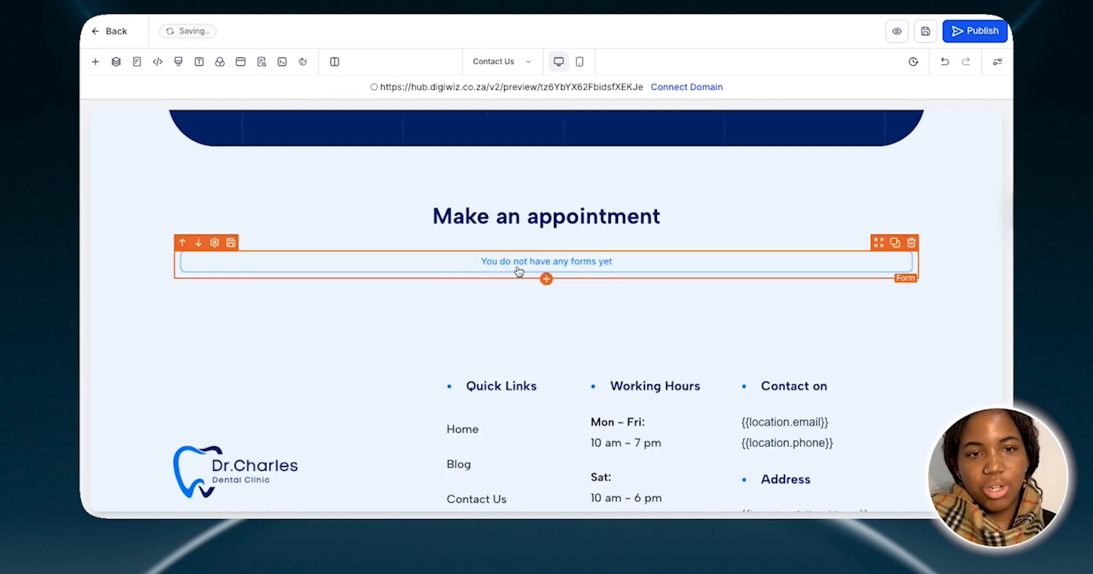
Look through the forms available for the new Form element, and close its settings without choosing one
{"action": "left_click", "coordinate": [518, 269]}
{"action": "left_click", "coordinate": [474, 219]}
{"action": "scroll", "coordinate": [505, 310], "scroll_direction": "down", "scroll_amount": 3}
{"action": "scroll", "coordinate": [506, 316], "scroll_direction": "up", "scroll_amount": 3}
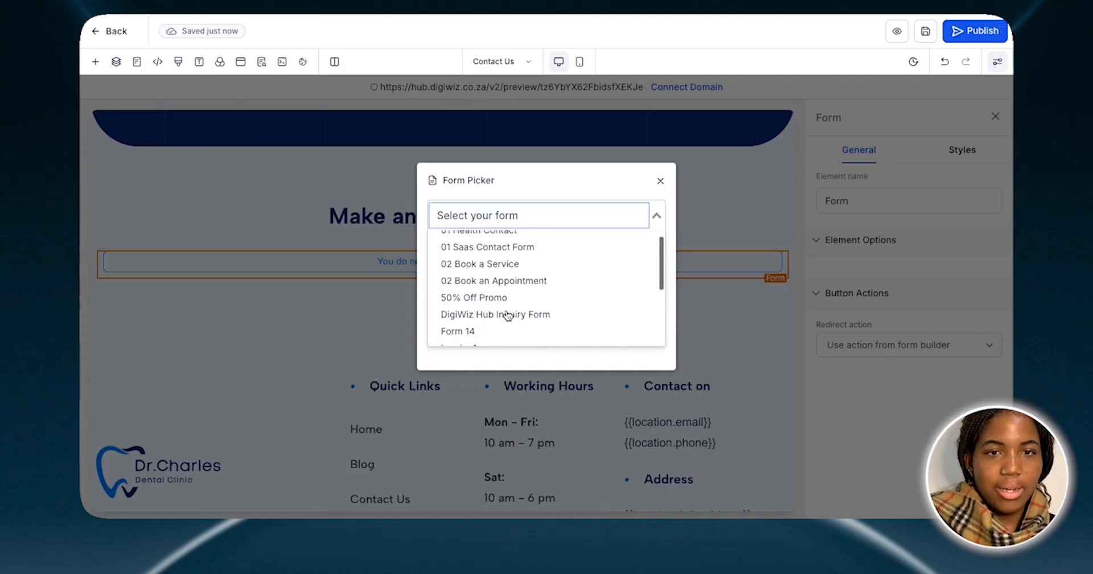
{"action": "left_click", "coordinate": [661, 181]}
{"action": "left_click", "coordinate": [660, 181]}
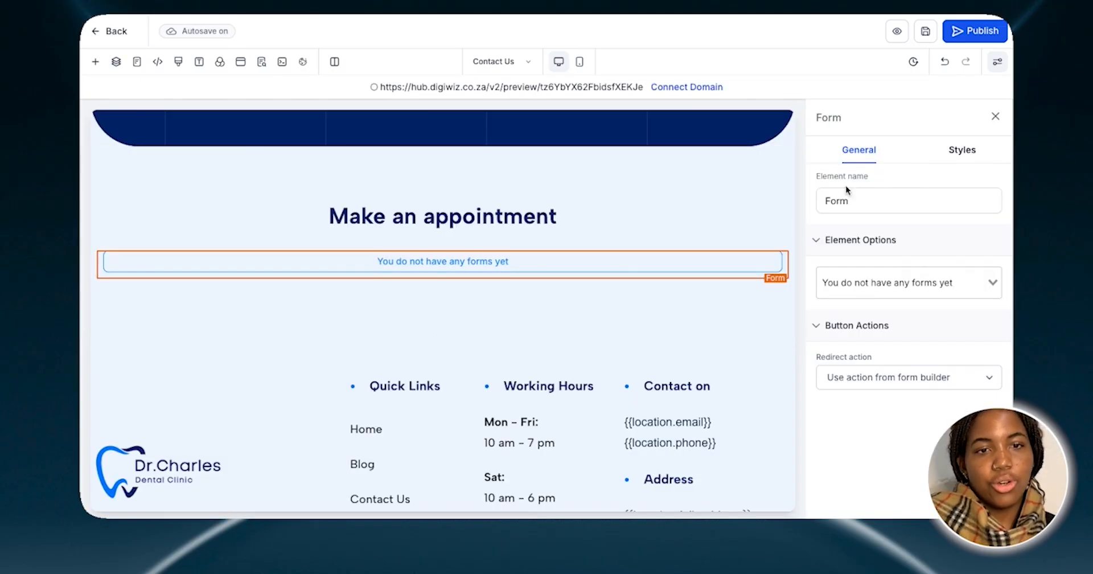
{"action": "left_click", "coordinate": [996, 117]}
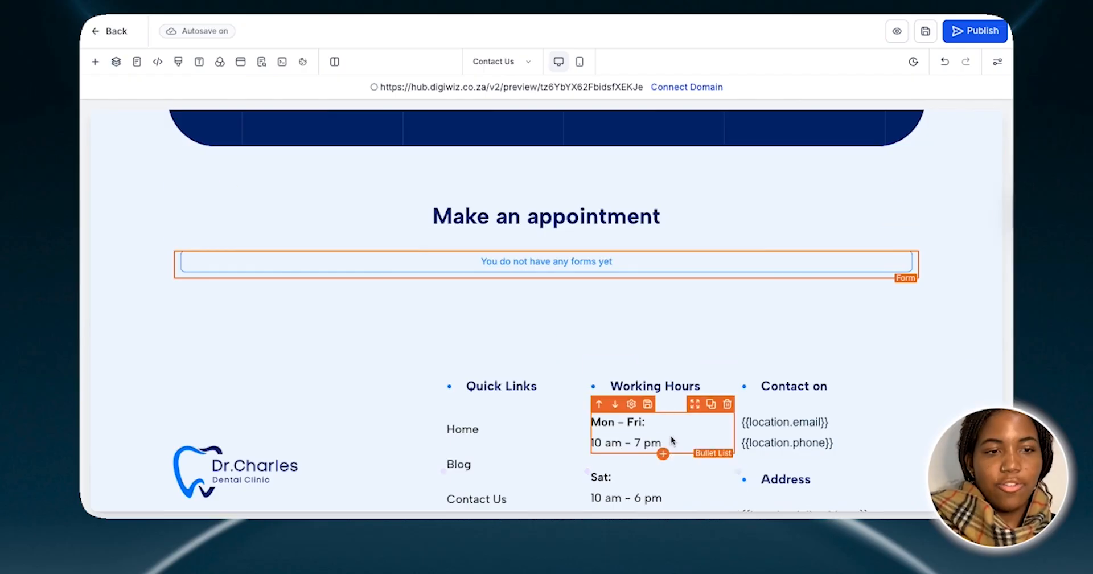
Look over the Contact Us page's footer, and go back up to the Contact banner's headline
{"action": "scroll", "coordinate": [671, 436], "scroll_direction": "down", "scroll_amount": 3}
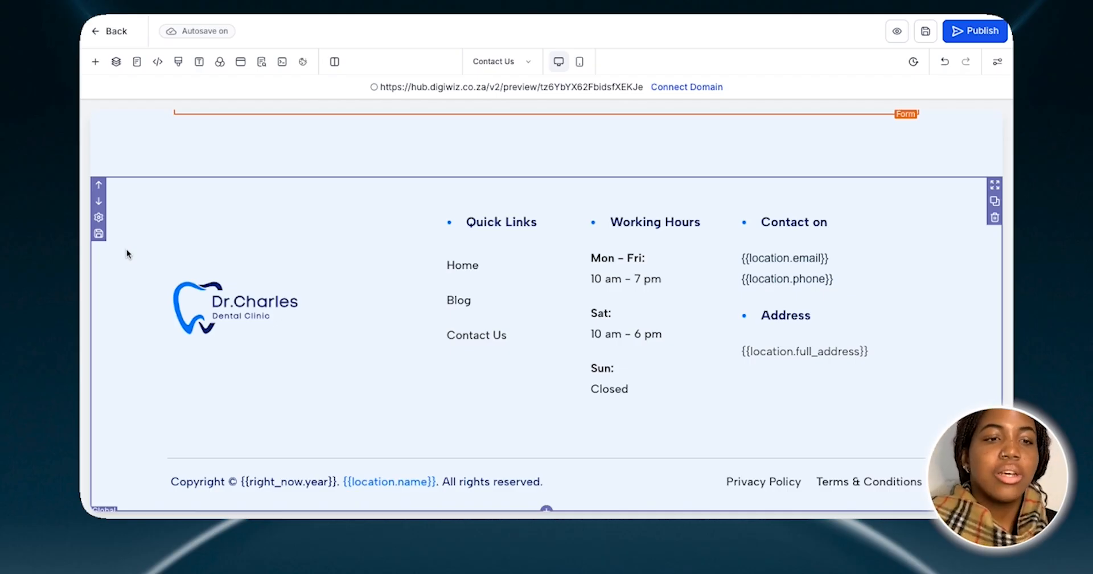
{"action": "left_click", "coordinate": [188, 247]}
{"action": "scroll", "coordinate": [189, 245], "scroll_direction": "up", "scroll_amount": 5}
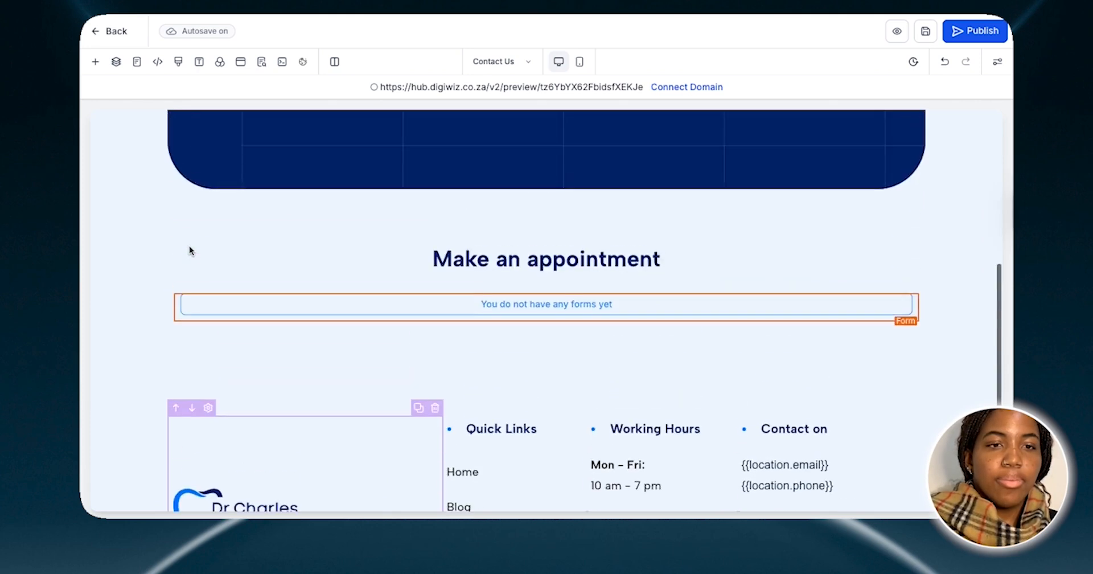
{"action": "scroll", "coordinate": [189, 251], "scroll_direction": "up", "scroll_amount": 5}
{"action": "scroll", "coordinate": [188, 246], "scroll_direction": "down", "scroll_amount": 2}
{"action": "left_click", "coordinate": [533, 282]}
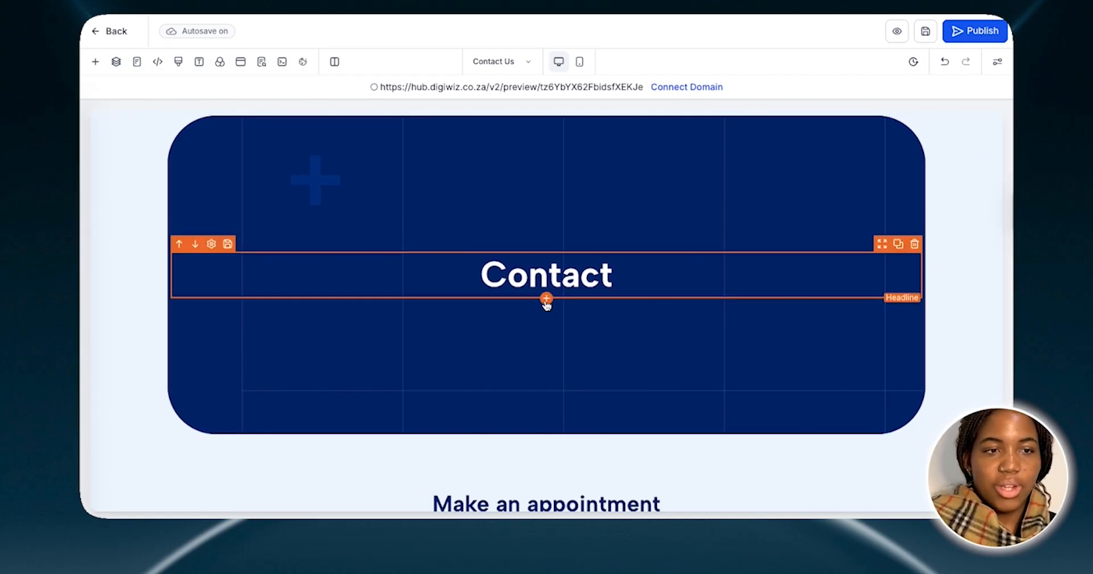
{"action": "left_click", "coordinate": [547, 300]}
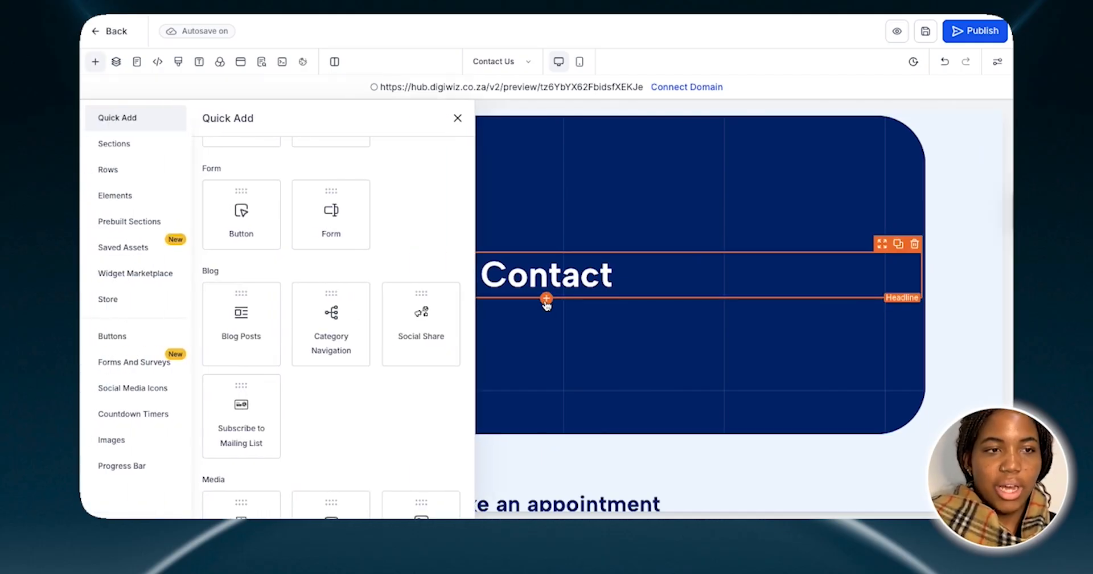
{"action": "left_click", "coordinate": [126, 148]}
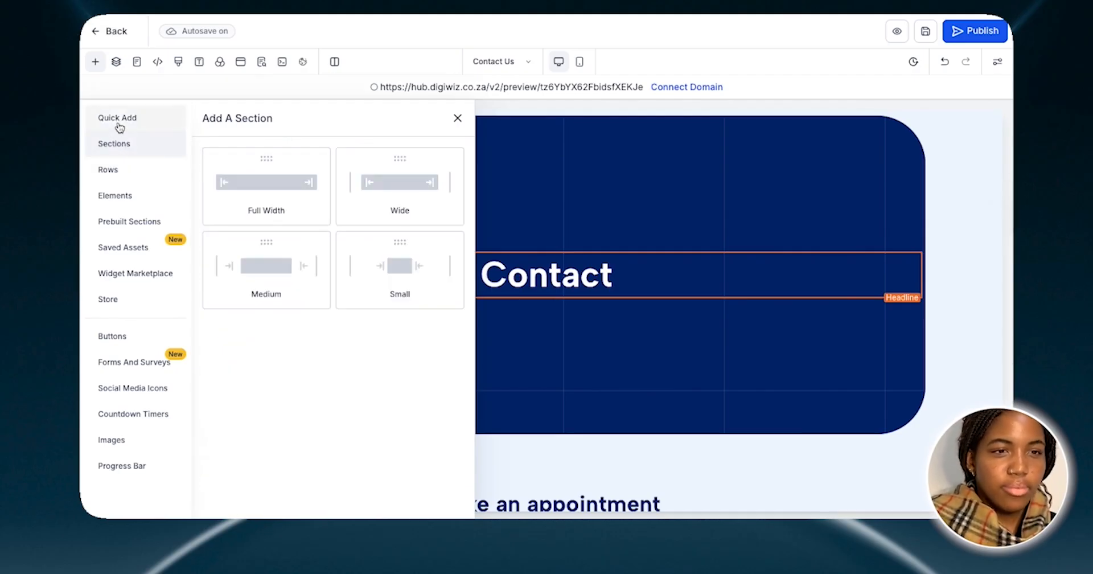
{"action": "left_click", "coordinate": [123, 121]}
{"action": "left_click_drag", "start_coordinate": [239, 221], "coordinate": [545, 306]}
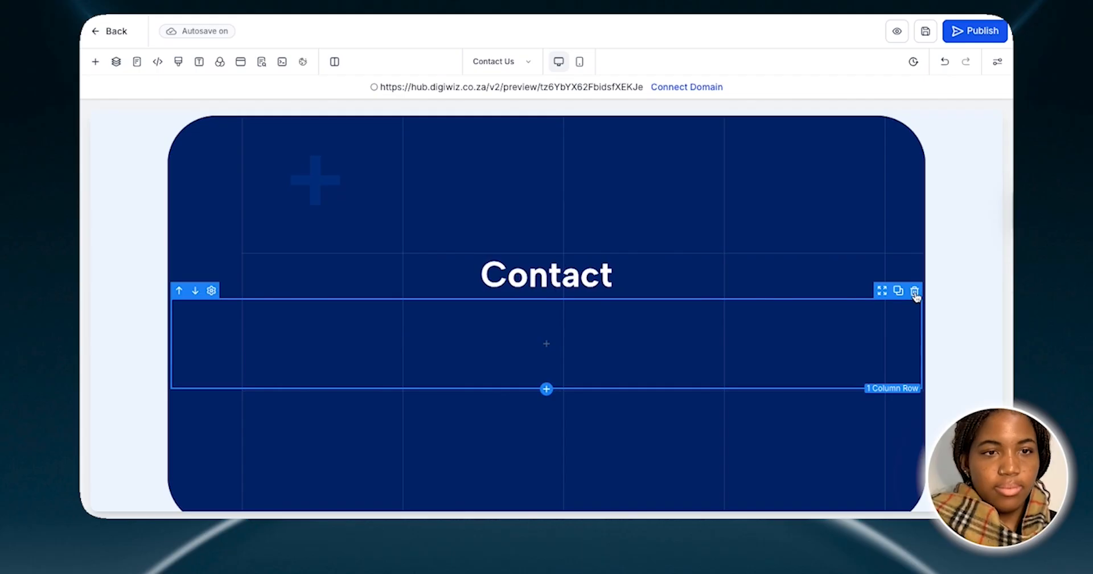
{"action": "left_click", "coordinate": [914, 291]}
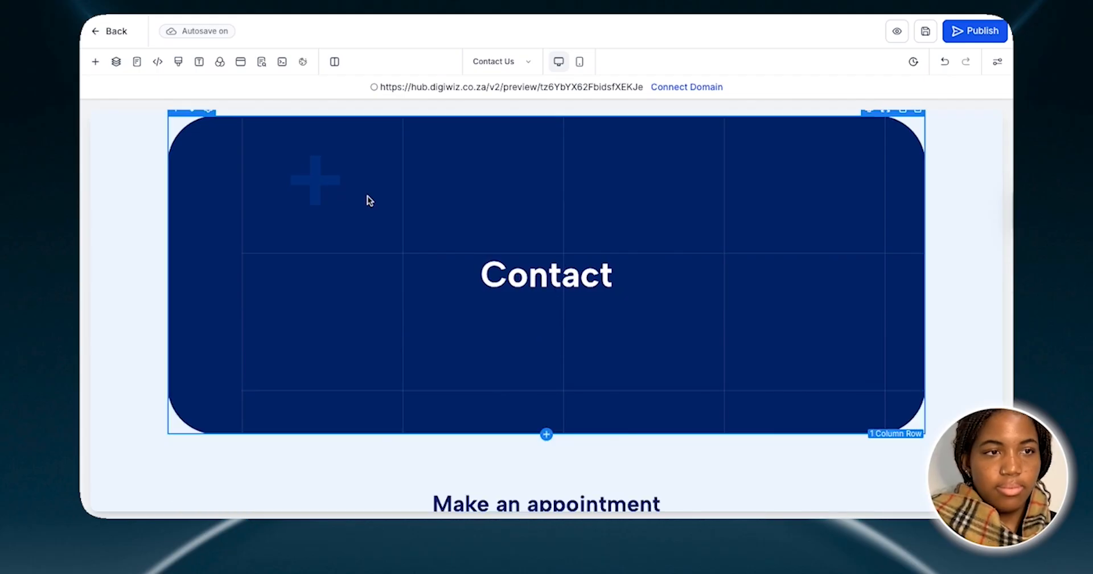
Add a two-column row below the Contact headline in the banner, with a sub-headline in each column
{"action": "left_click", "coordinate": [95, 63]}
{"action": "left_click_drag", "start_coordinate": [309, 234], "coordinate": [544, 310]}
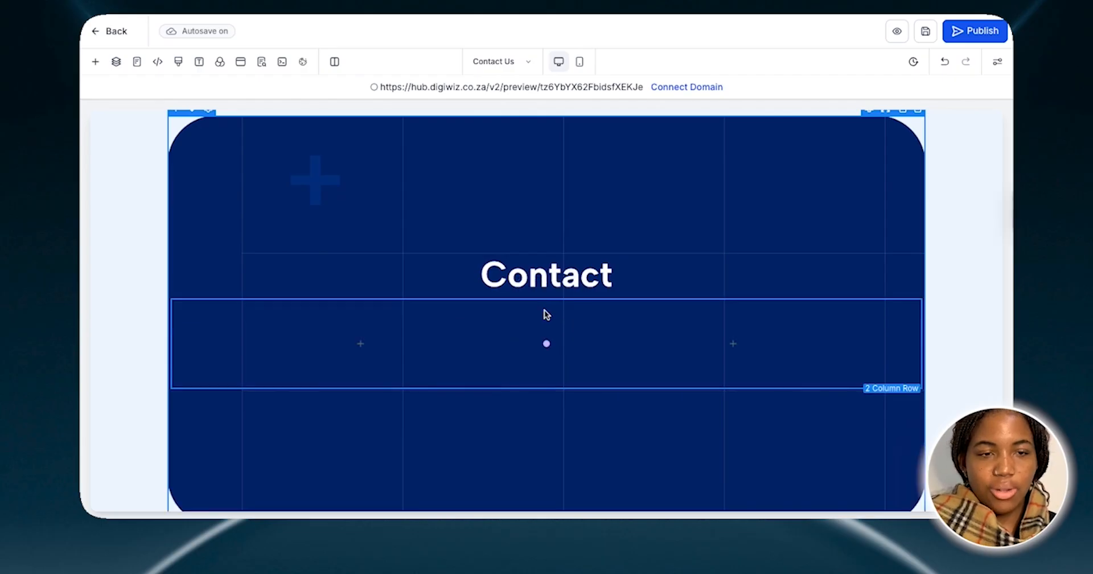
{"action": "mouse_move", "coordinate": [386, 344]}
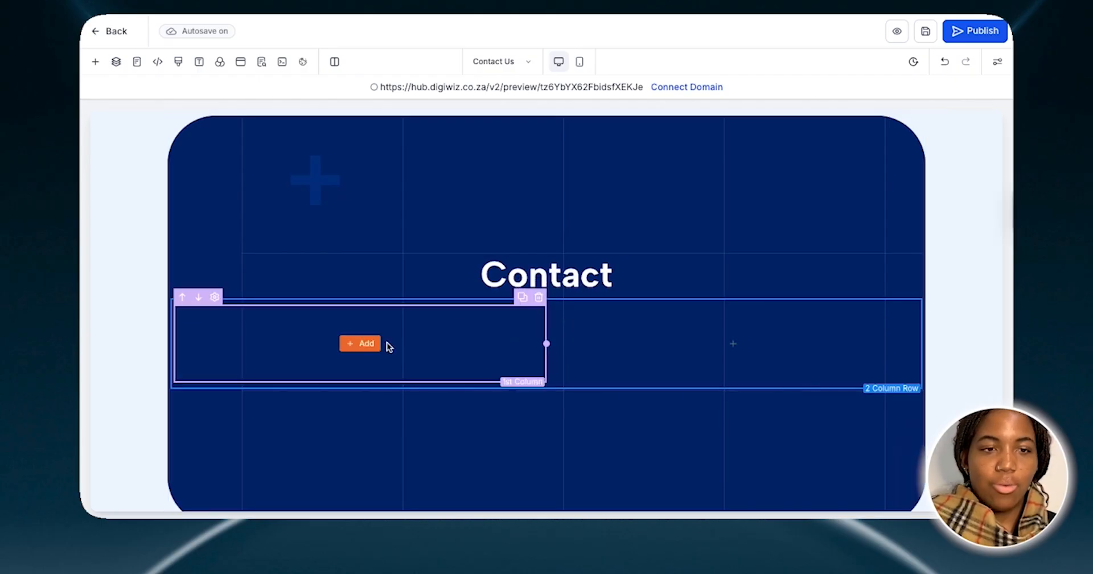
{"action": "left_click", "coordinate": [348, 342]}
{"action": "scroll", "coordinate": [310, 364], "scroll_direction": "down", "scroll_amount": 1}
{"action": "left_click_drag", "start_coordinate": [308, 356], "coordinate": [398, 351]}
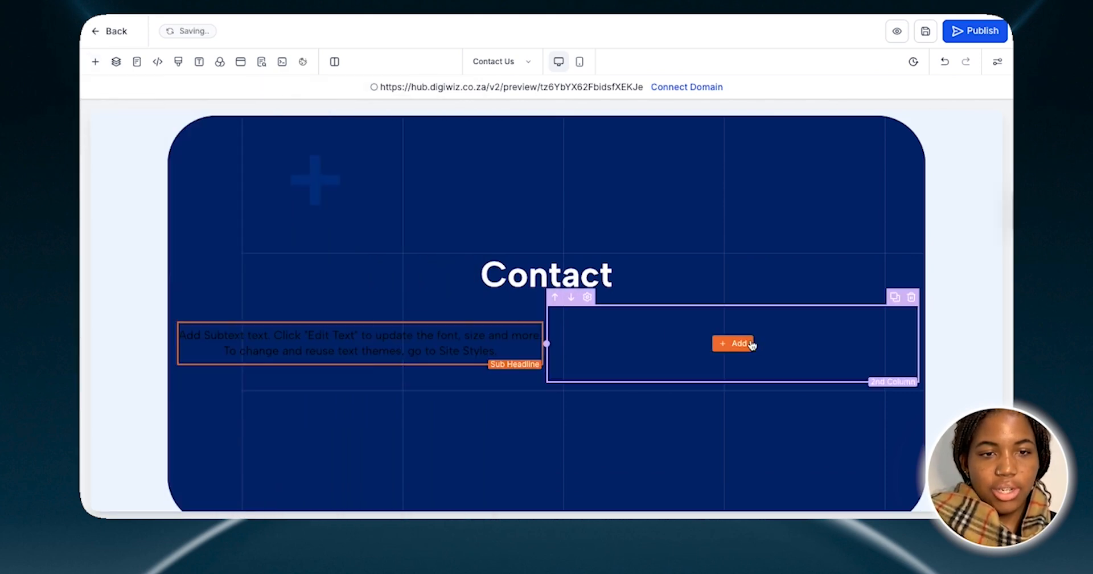
{"action": "left_click", "coordinate": [737, 343]}
{"action": "left_click_drag", "start_coordinate": [317, 319], "coordinate": [744, 332]}
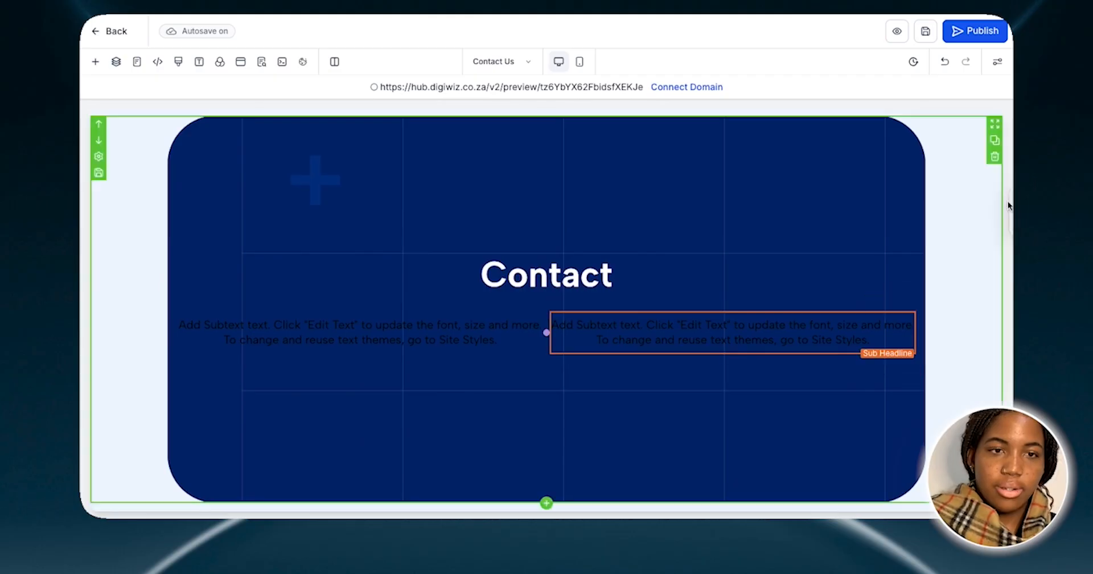
Open the Book Now page for editing, agreeing to leave the Contact Us page
{"action": "scroll", "coordinate": [975, 241], "scroll_direction": "up", "scroll_amount": 3}
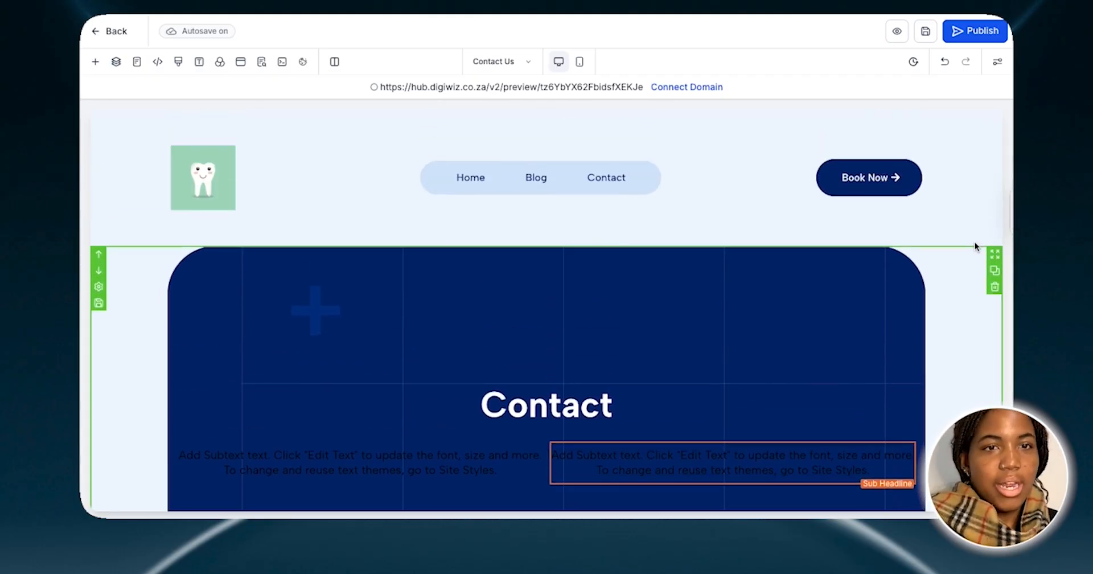
{"action": "left_click", "coordinate": [523, 65]}
{"action": "left_click", "coordinate": [142, 224]}
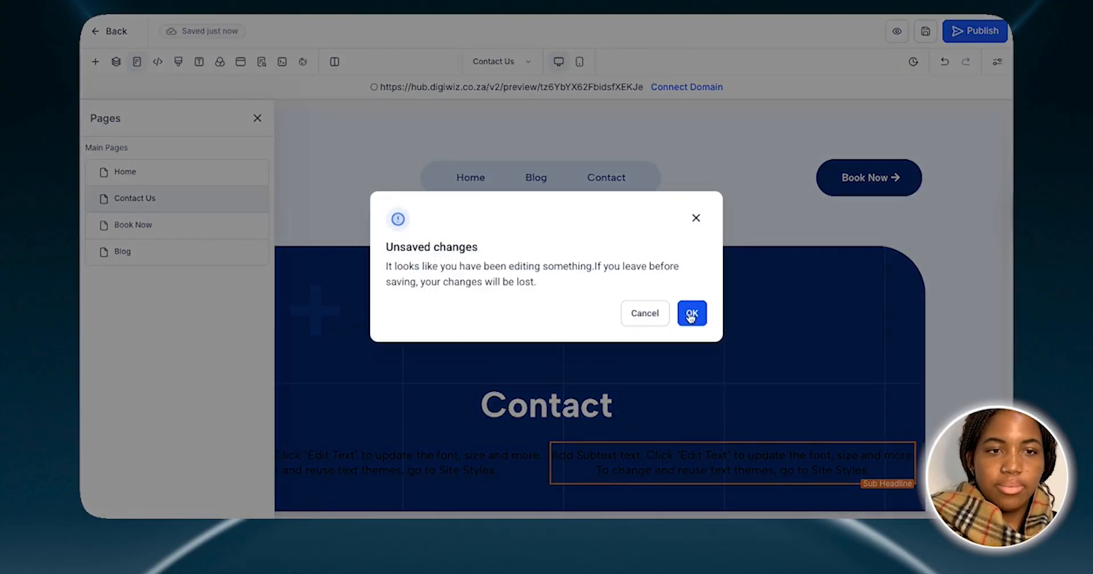
{"action": "left_click", "coordinate": [691, 315]}
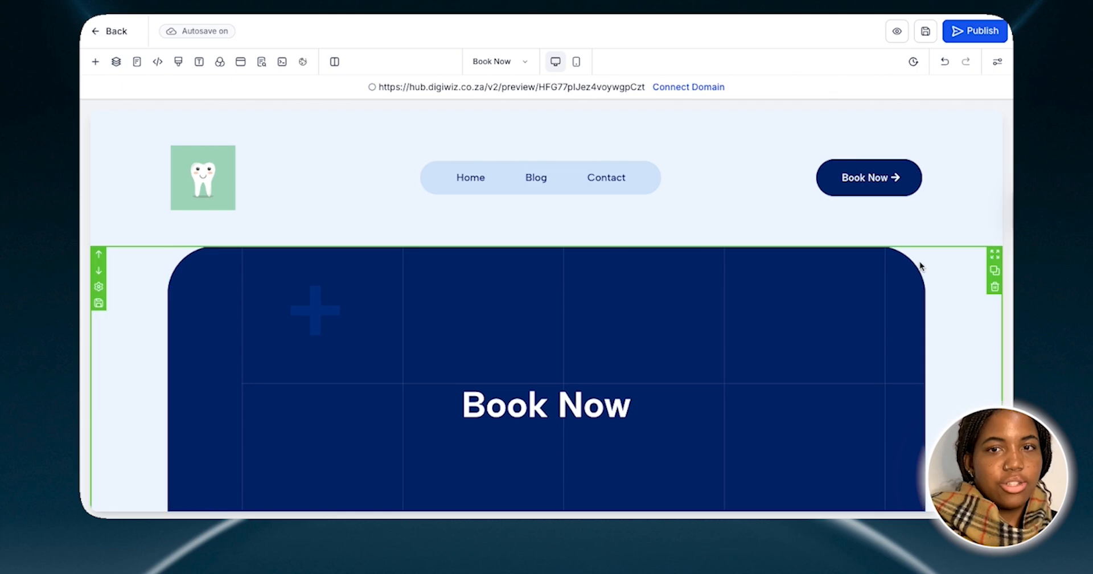
Look over the Book Now page down to its footer, and view the calendar element's settings and close them
{"action": "scroll", "coordinate": [976, 278], "scroll_direction": "down", "scroll_amount": 3}
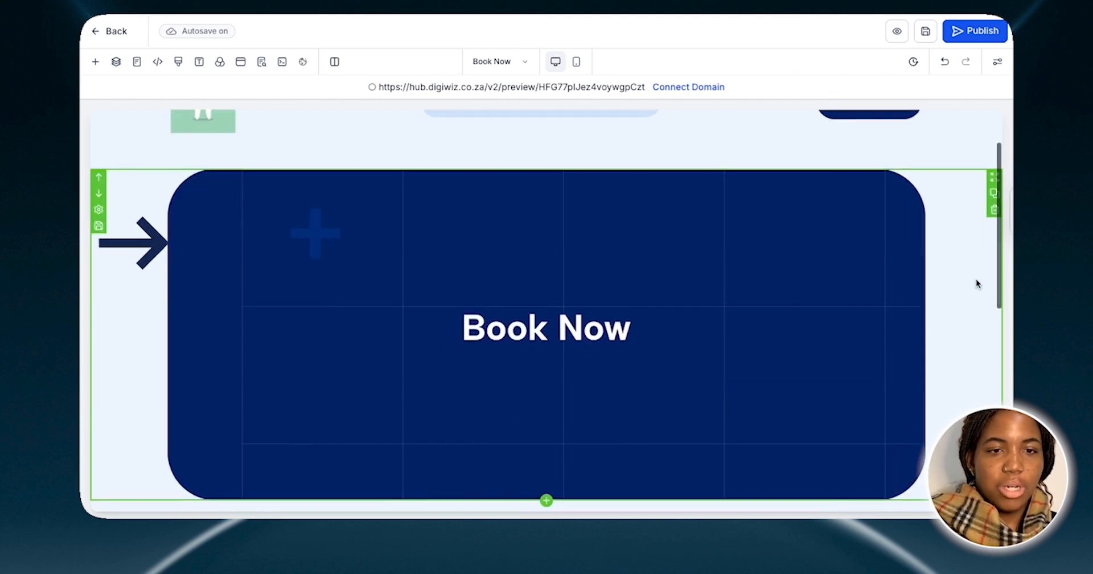
{"action": "scroll", "coordinate": [977, 280], "scroll_direction": "down", "scroll_amount": 4}
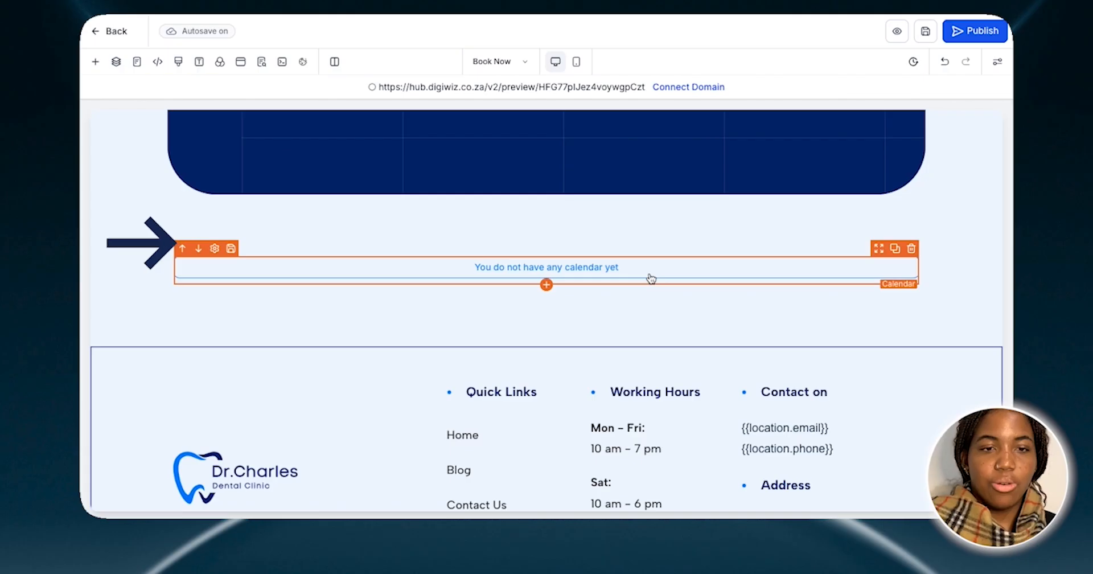
{"action": "scroll", "coordinate": [651, 279], "scroll_direction": "down", "scroll_amount": 5}
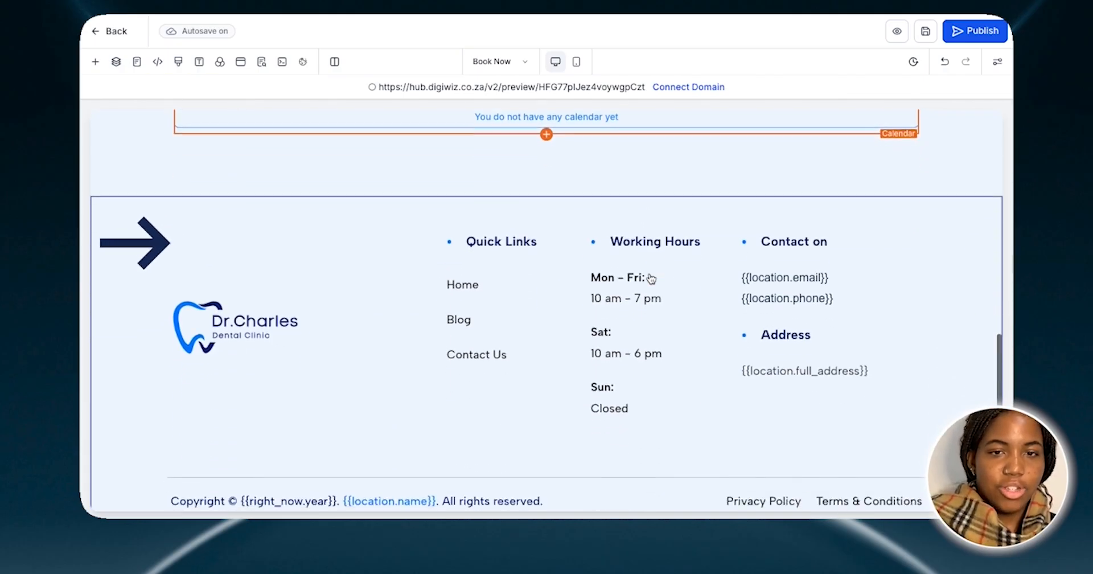
{"action": "scroll", "coordinate": [930, 332], "scroll_direction": "up", "scroll_amount": 7}
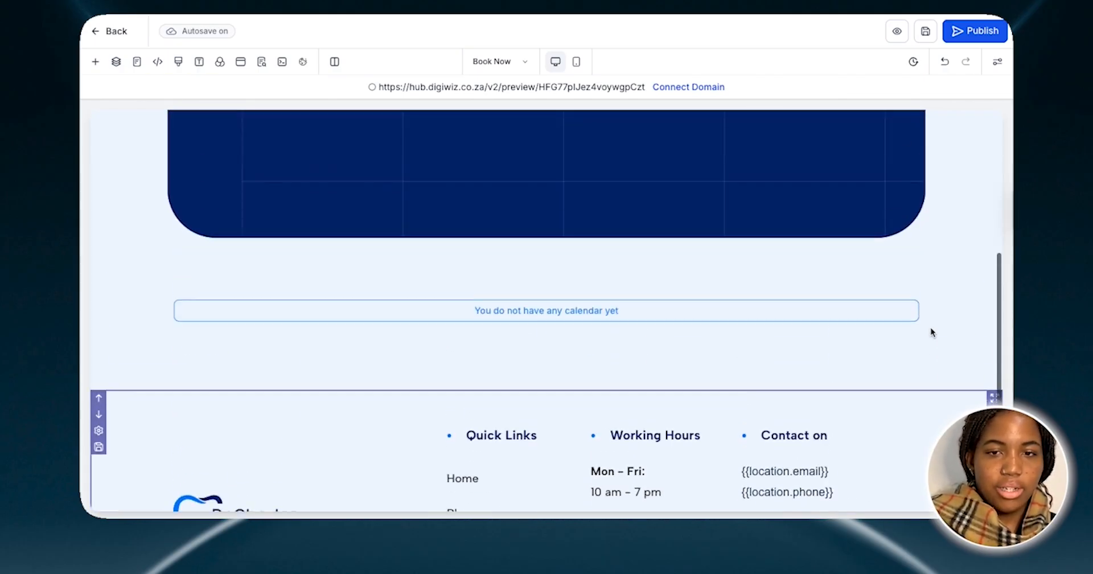
{"action": "left_click", "coordinate": [630, 327]}
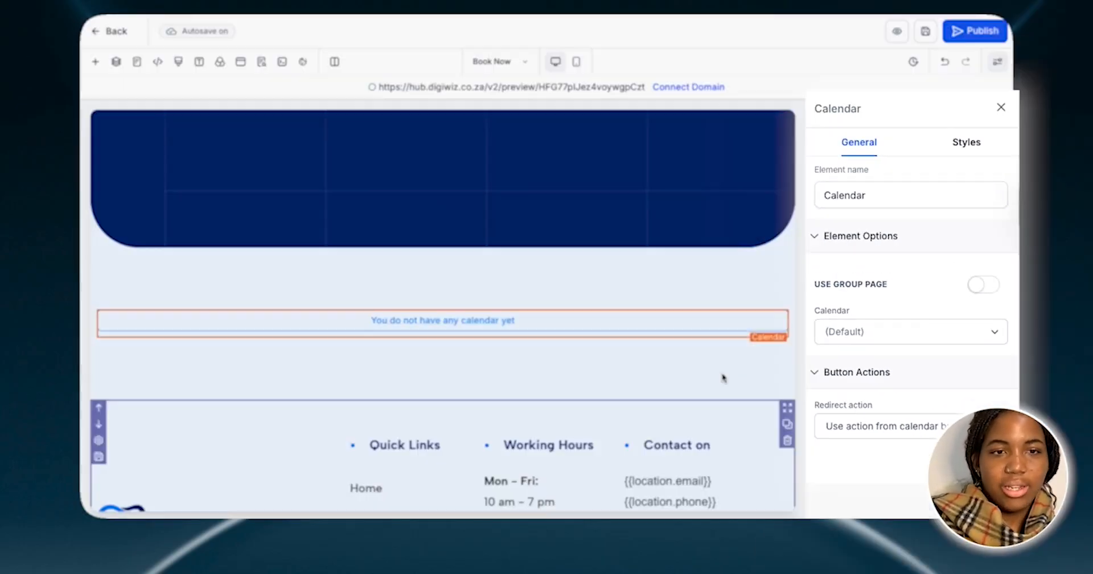
{"action": "scroll", "coordinate": [683, 324], "scroll_direction": "up", "scroll_amount": 5}
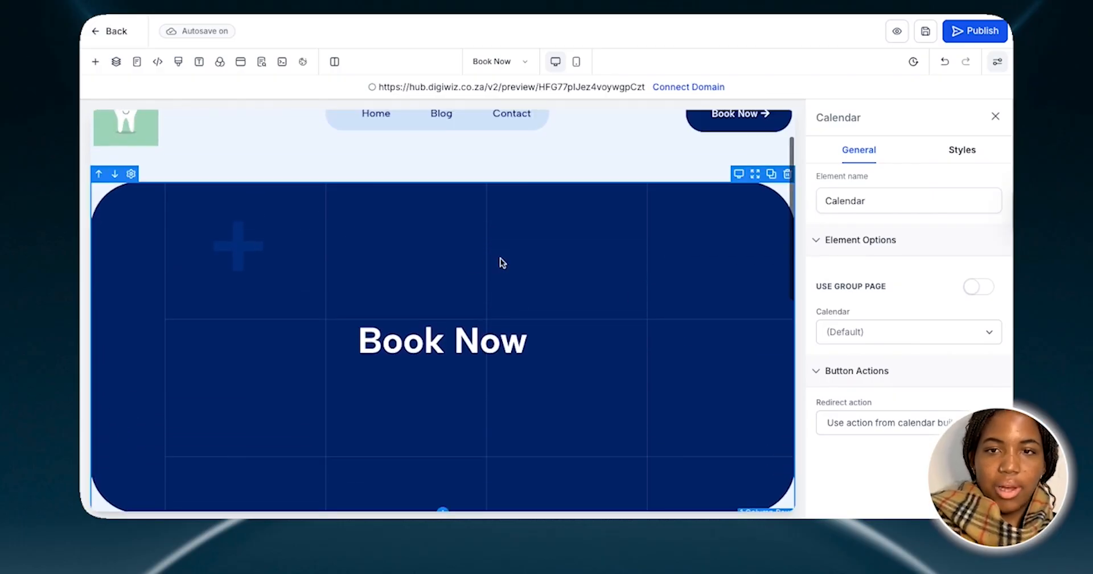
{"action": "left_click", "coordinate": [995, 116]}
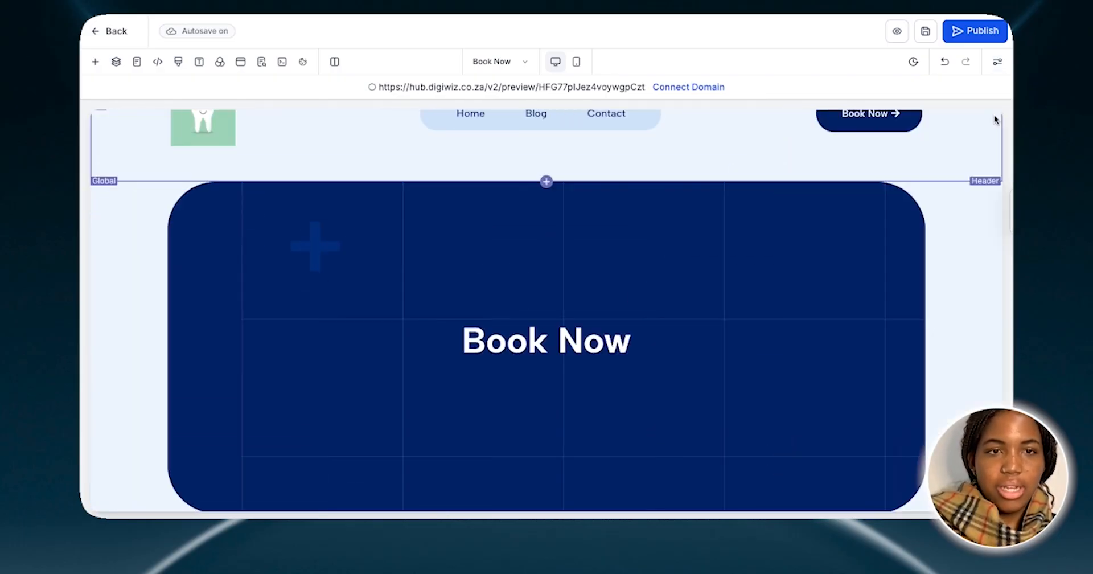
Return to the top of the Book Now page, and open the Blog page for editing
{"action": "scroll", "coordinate": [733, 177], "scroll_direction": "up", "scroll_amount": 2}
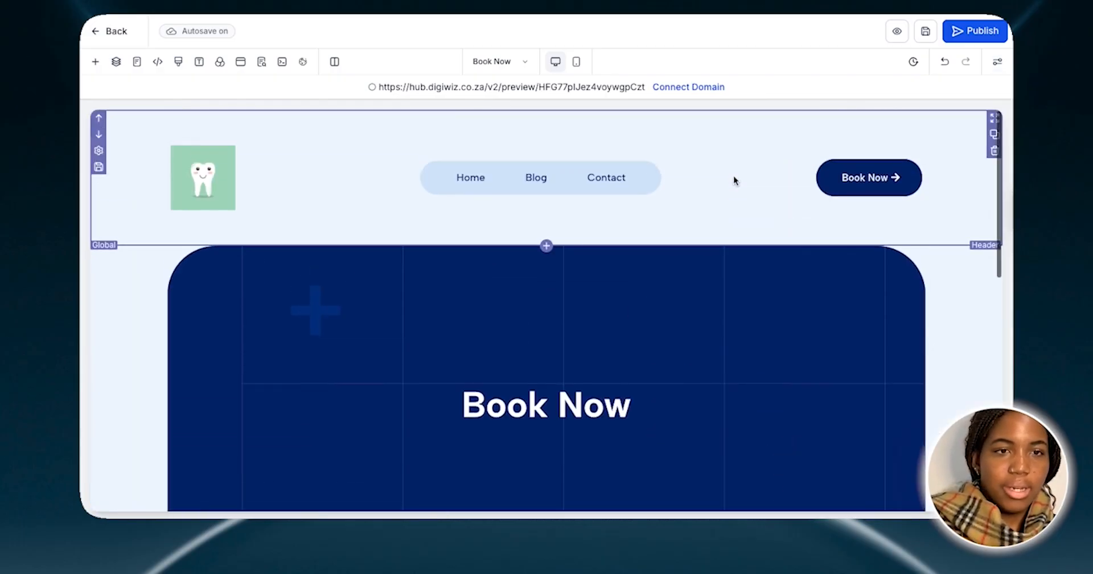
{"action": "left_click", "coordinate": [511, 63]}
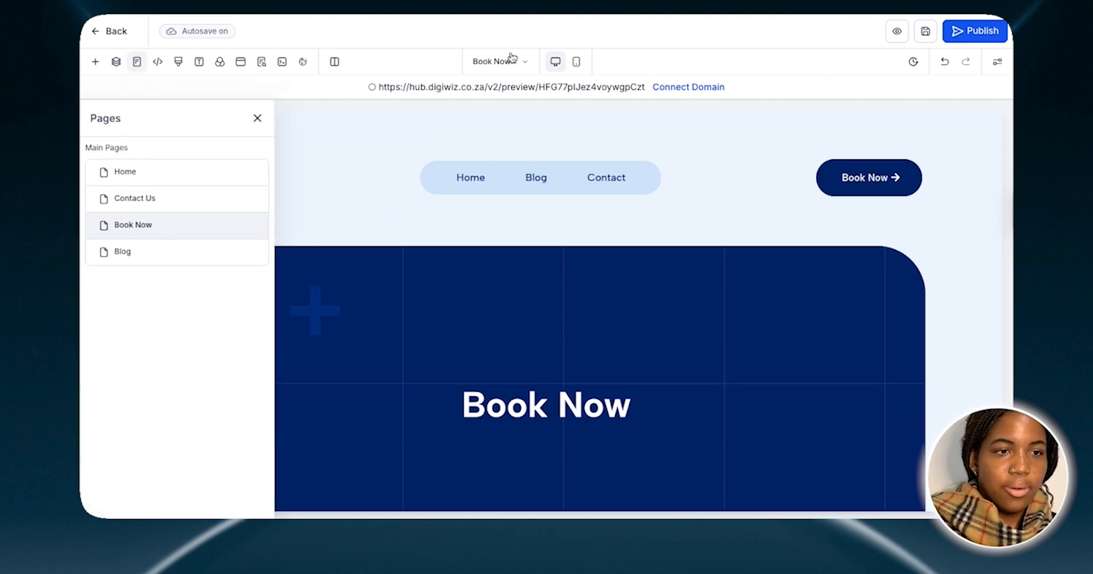
{"action": "left_click", "coordinate": [142, 251]}
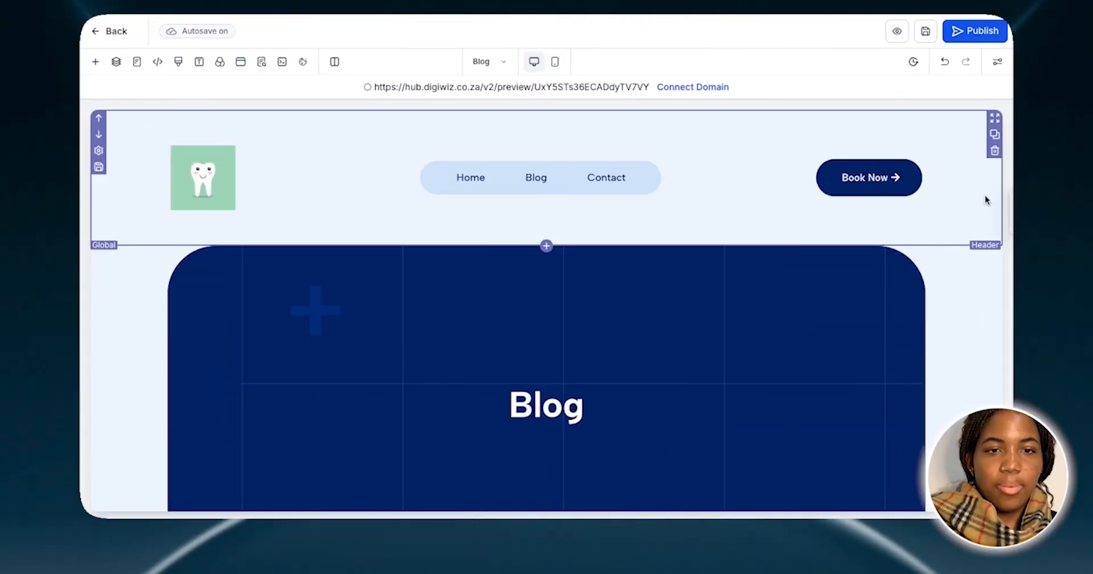
Examine the Blog page from its banner through the blog posts to the footer, and return to its header
{"action": "scroll", "coordinate": [985, 196], "scroll_direction": "down", "scroll_amount": 3}
{"action": "scroll", "coordinate": [675, 323], "scroll_direction": "down", "scroll_amount": 8}
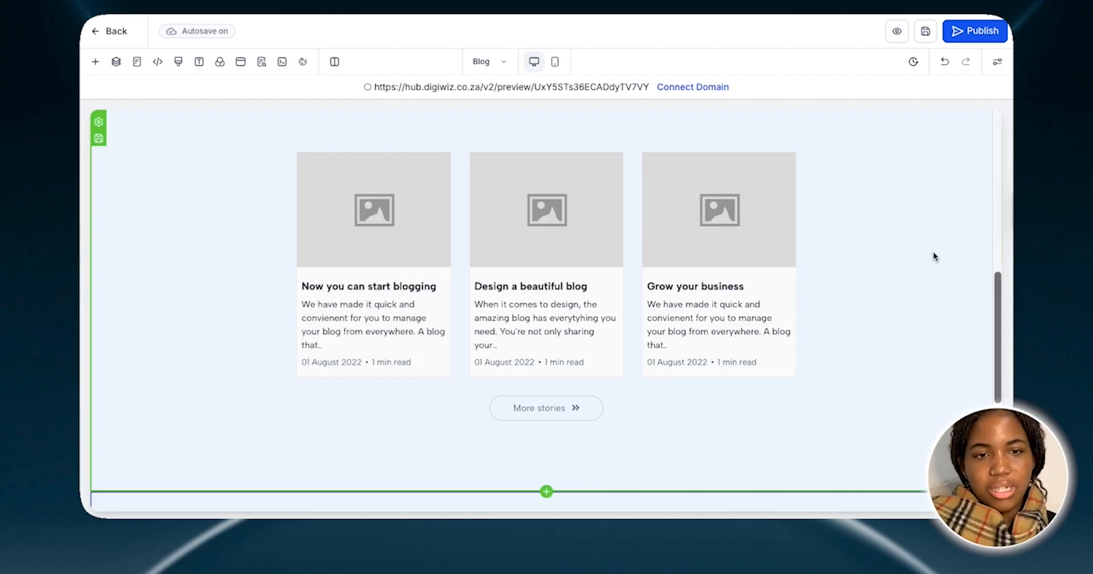
{"action": "scroll", "coordinate": [934, 256], "scroll_direction": "down", "scroll_amount": 2}
{"action": "scroll", "coordinate": [934, 251], "scroll_direction": "down", "scroll_amount": 3}
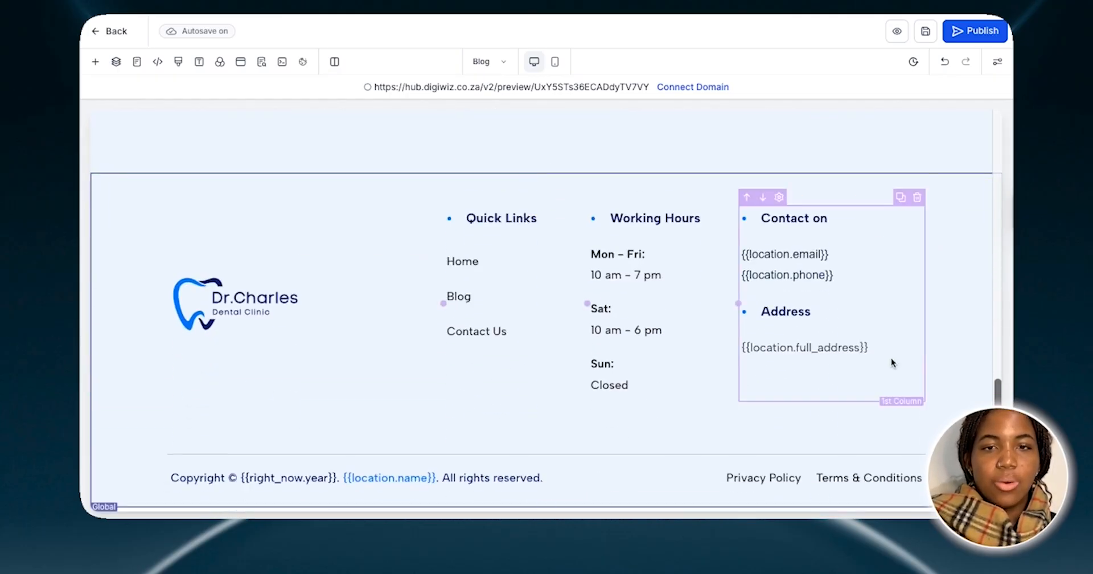
{"action": "scroll", "coordinate": [892, 351], "scroll_direction": "up", "scroll_amount": 15}
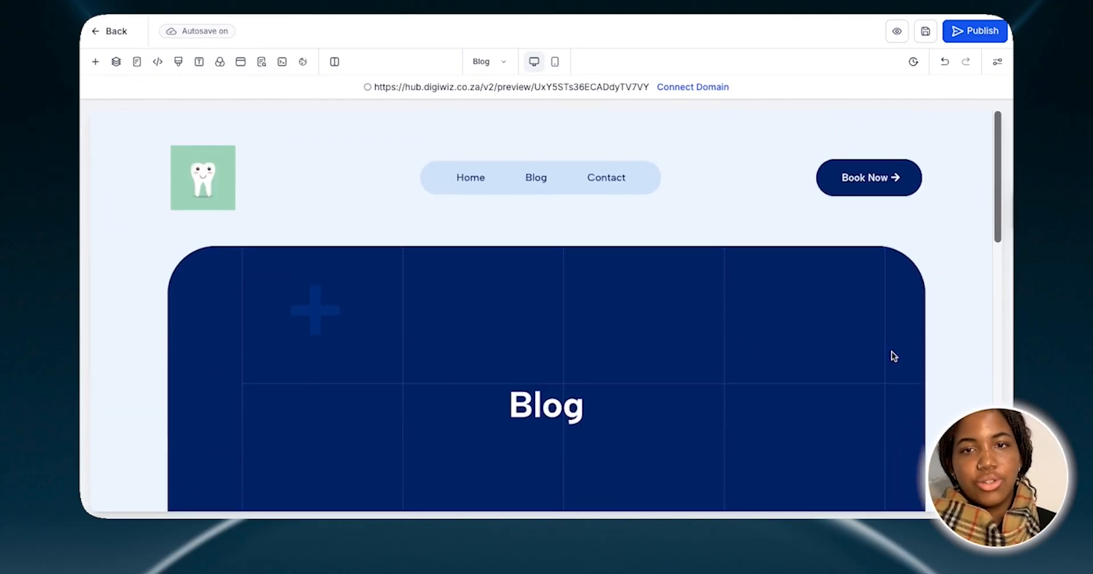